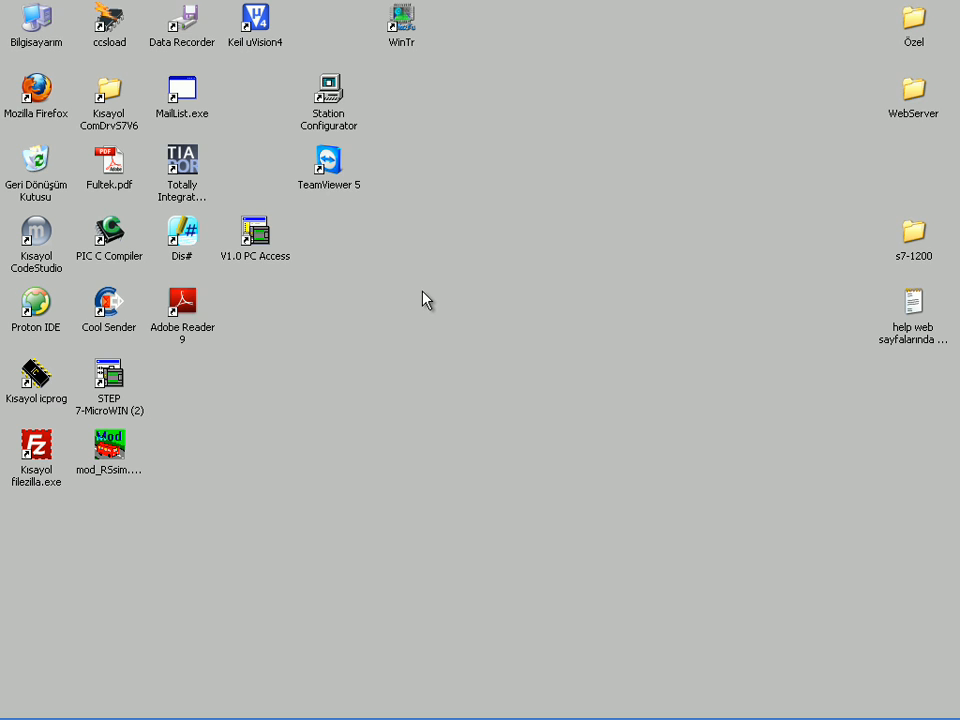
Step: Launch WinTr and create a new project named Sample_Project on the desktop
double_click(404, 30)
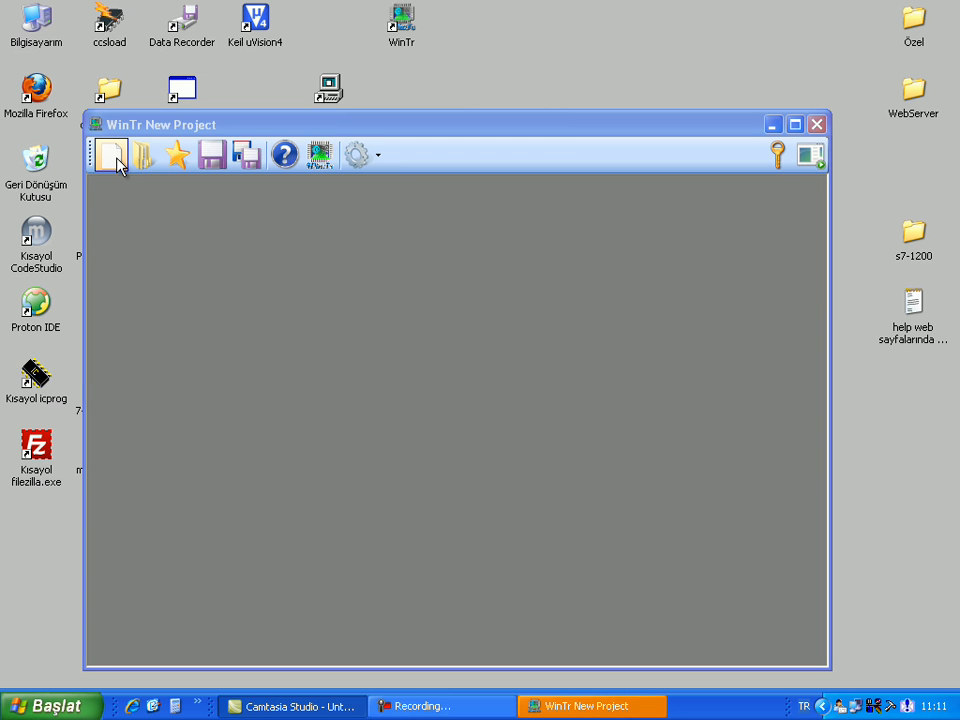
left_click(112, 156)
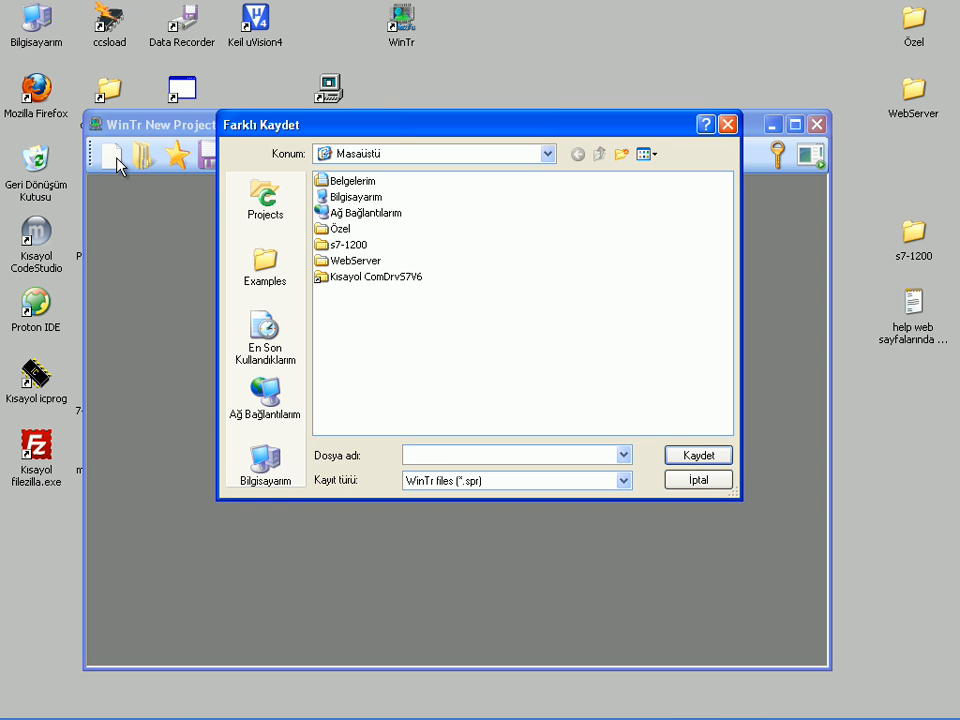
type("Sample_Project")
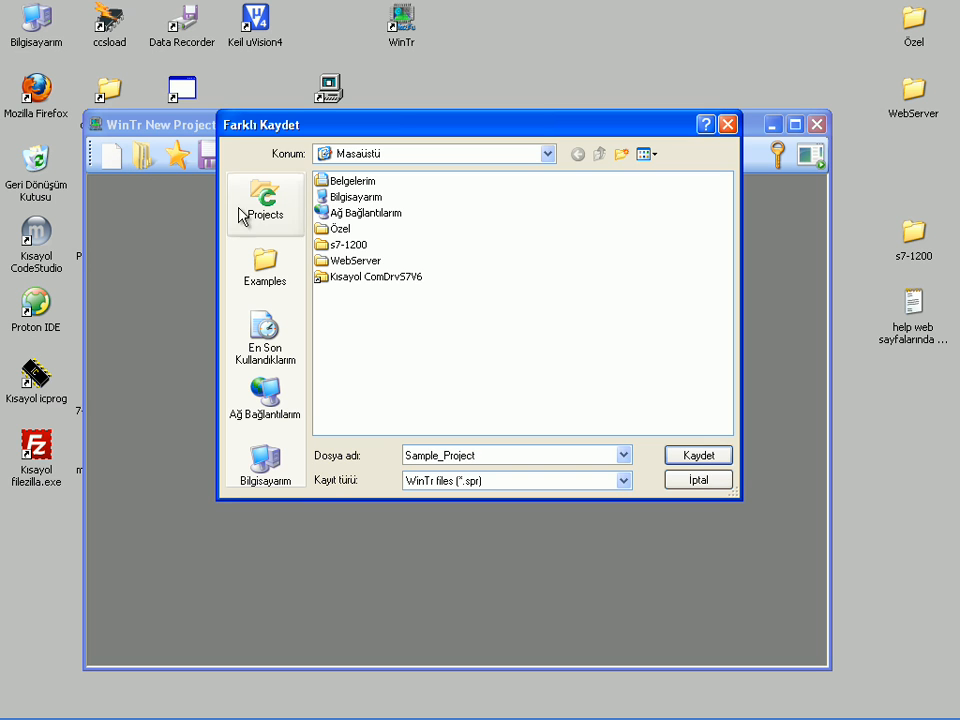
left_click(679, 457)
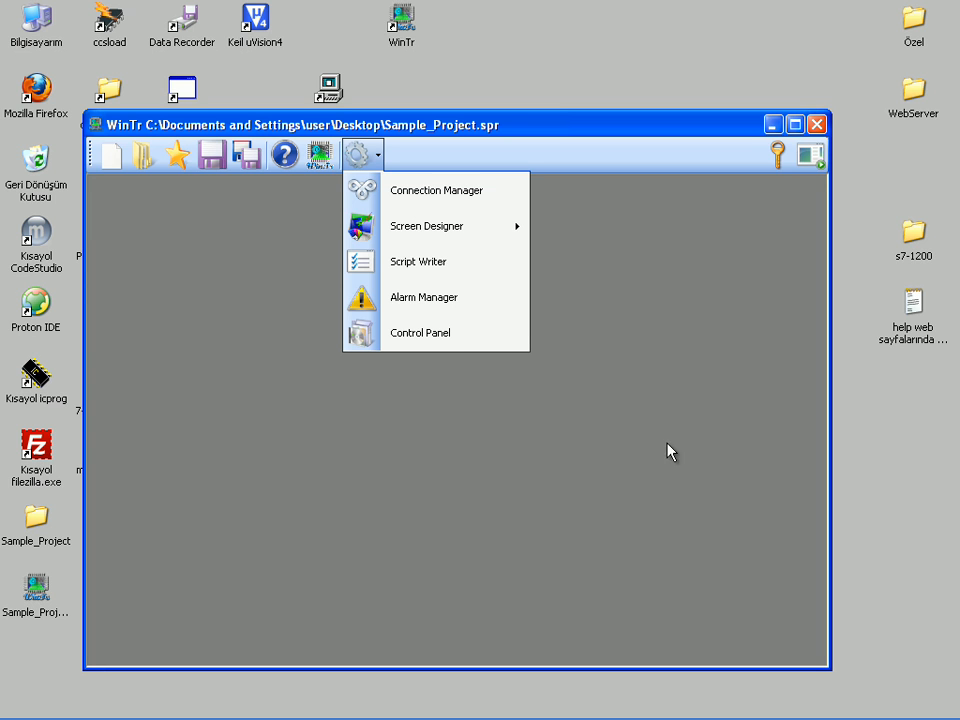
Step: Open the Connection Manager and add a network for the Modbus Rtu/Tcp Master driver
left_click(433, 197)
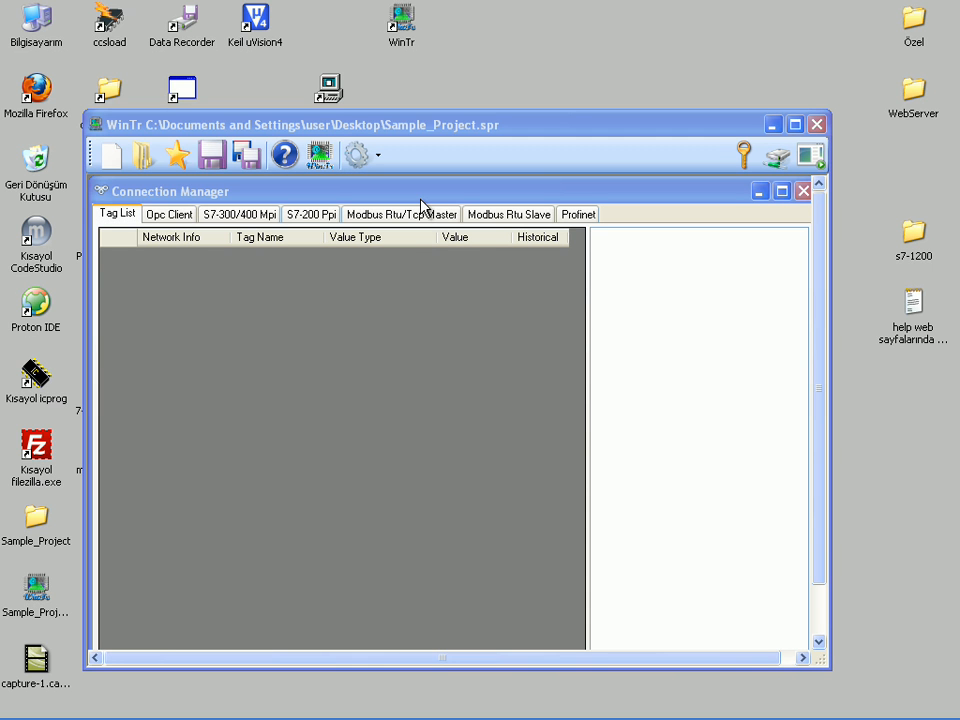
left_click(418, 216)
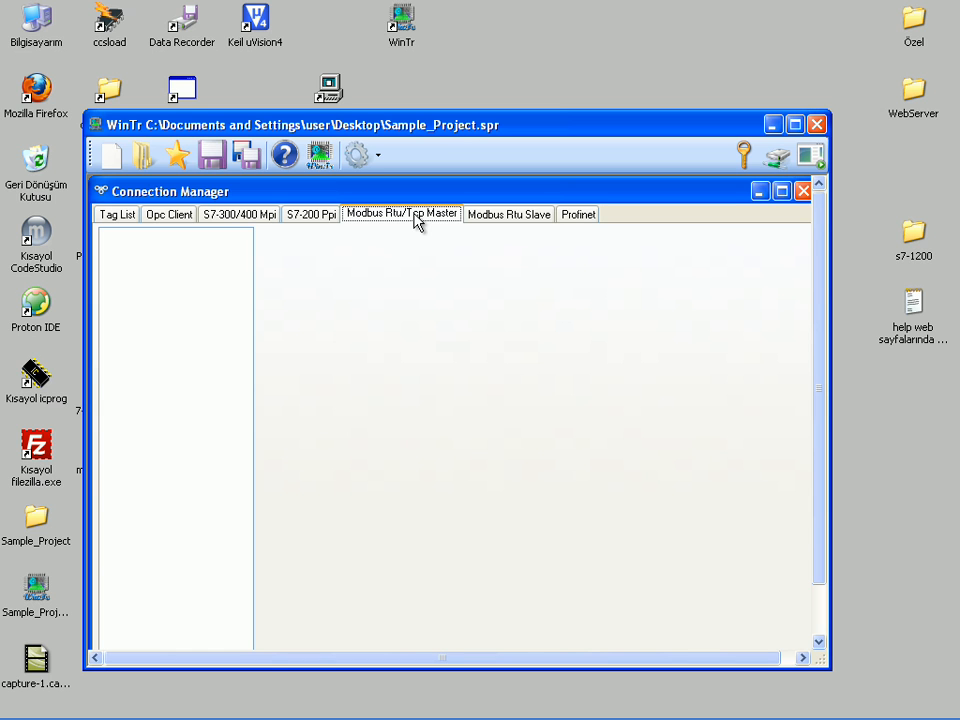
right_click(132, 260)
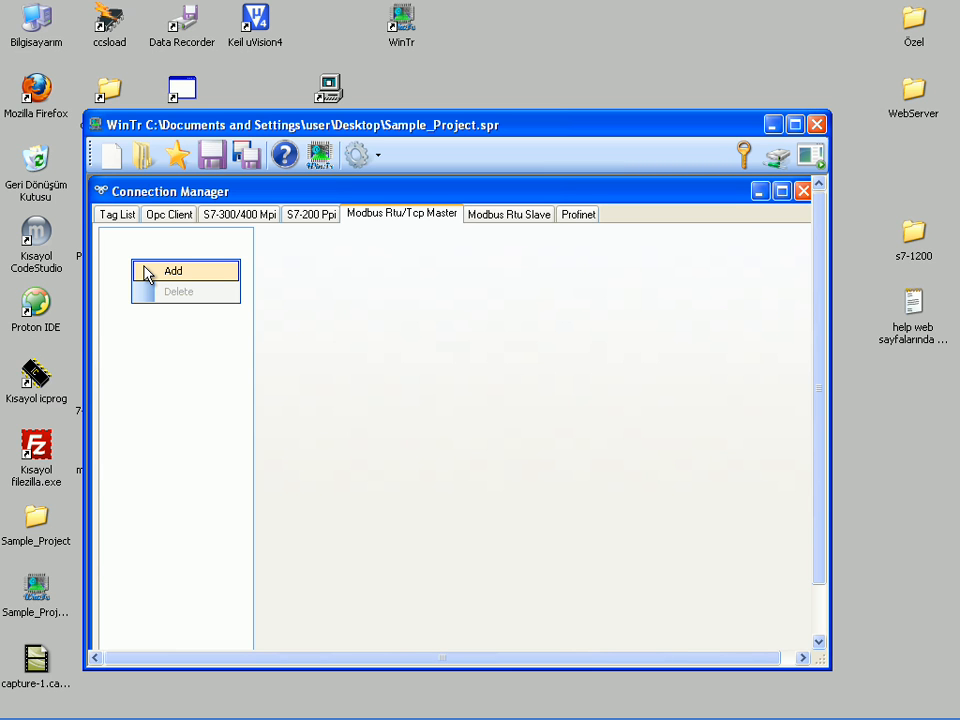
left_click(149, 272)
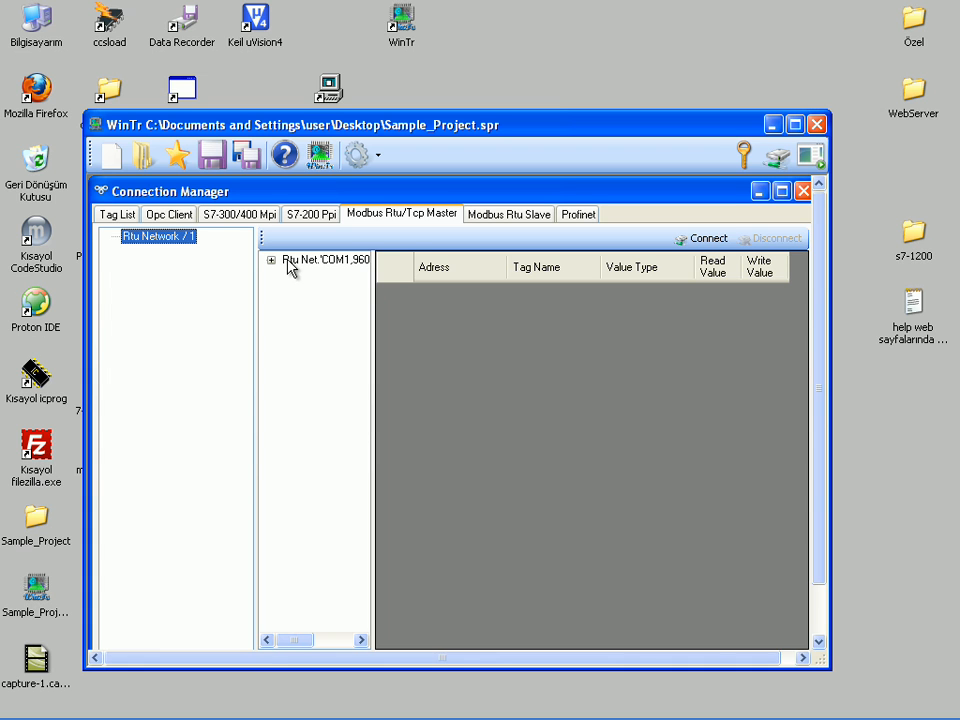
Step: Set the new network's communication method to Modbus Tcp Ip in its properties
left_click_drag(370, 284, 449, 282)
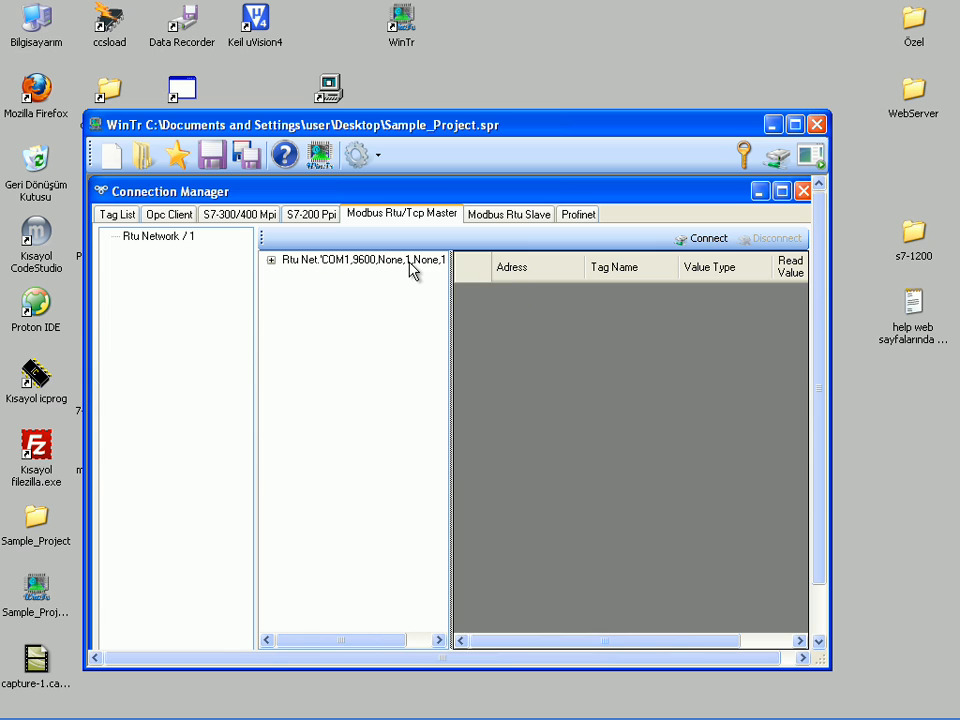
right_click(410, 263)
mouse_move(490, 278)
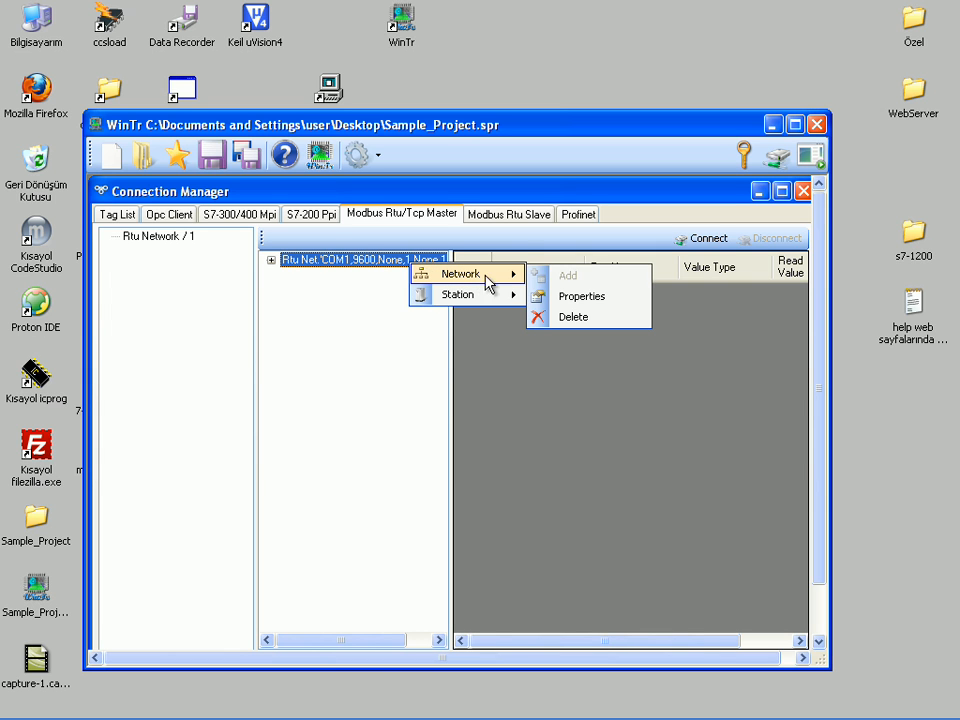
left_click(560, 298)
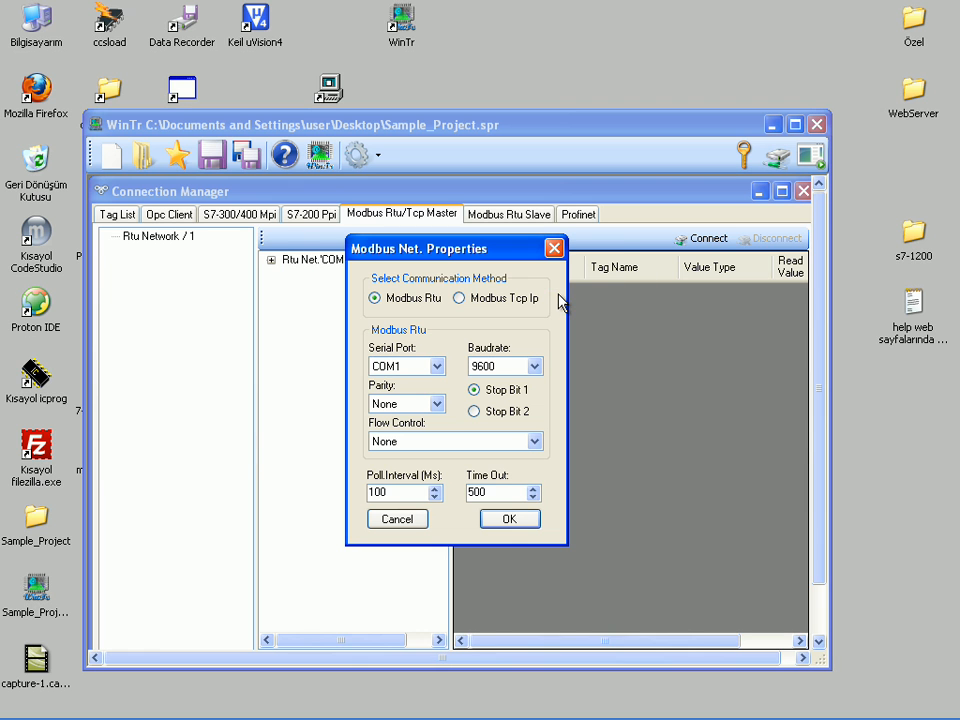
left_click(459, 299)
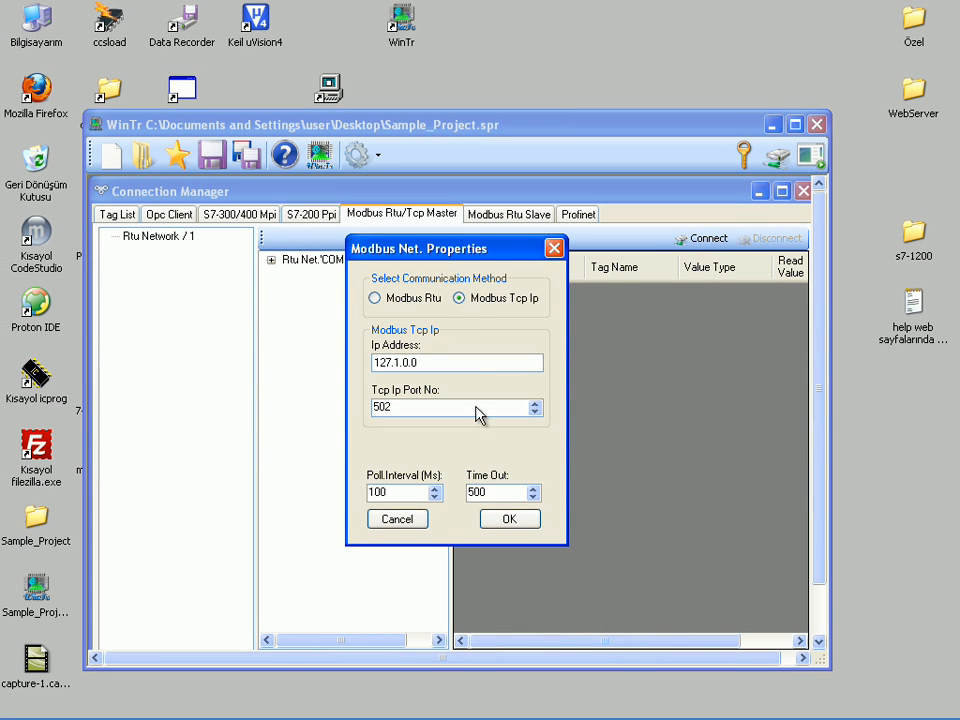
left_click(492, 521)
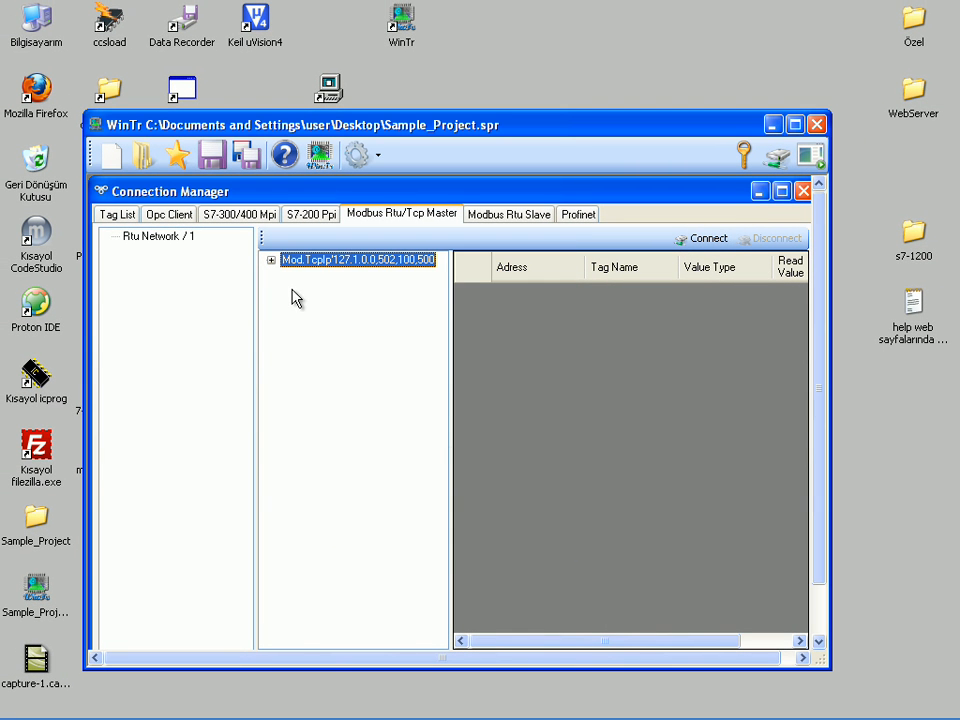
Step: Review the properties of Station 1 under the Modbus TCP network and accept them
left_click(271, 261)
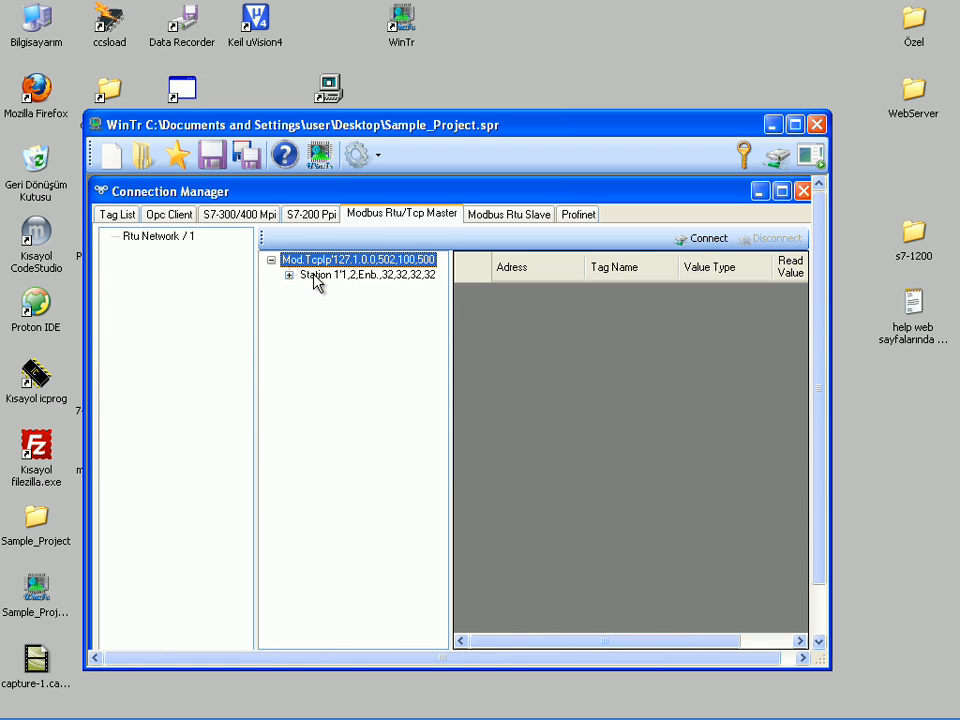
left_click(314, 280)
right_click(314, 280)
mouse_move(350, 288)
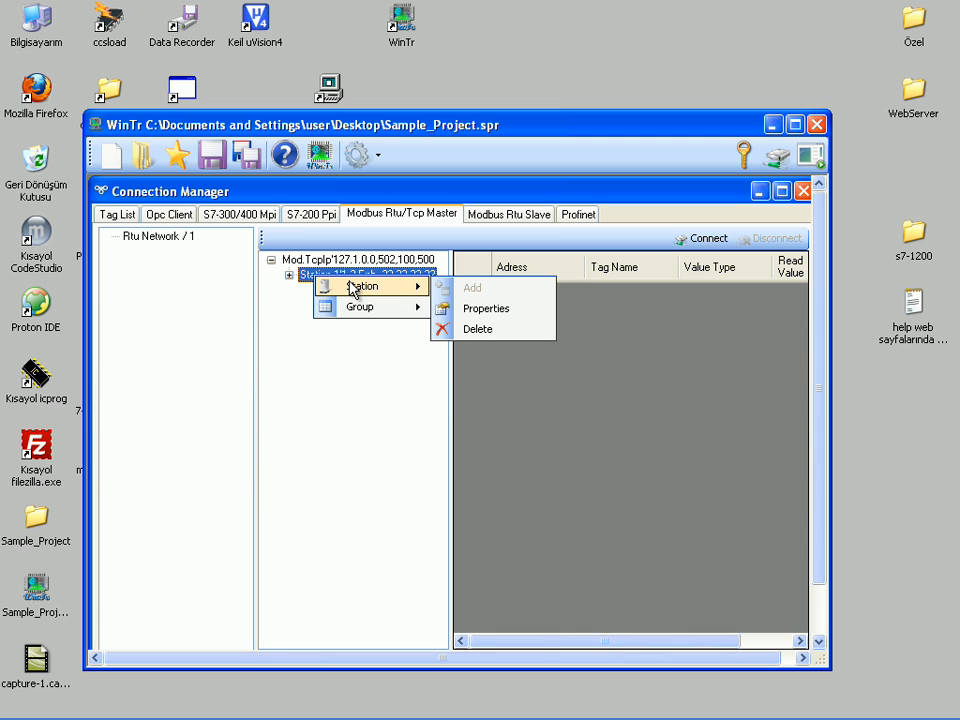
left_click(474, 312)
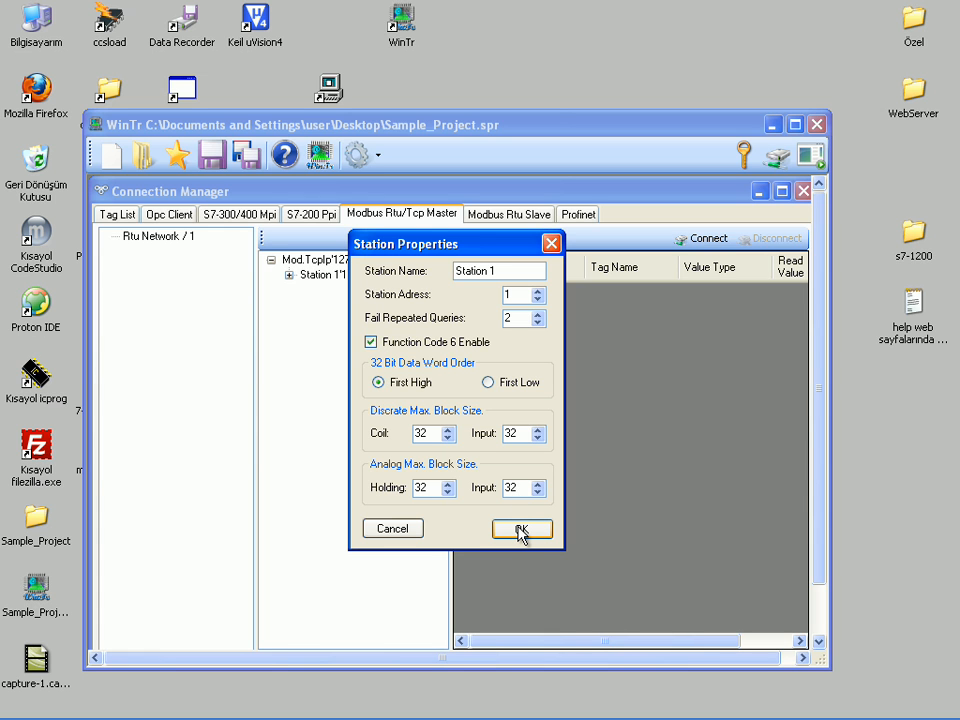
left_click(520, 530)
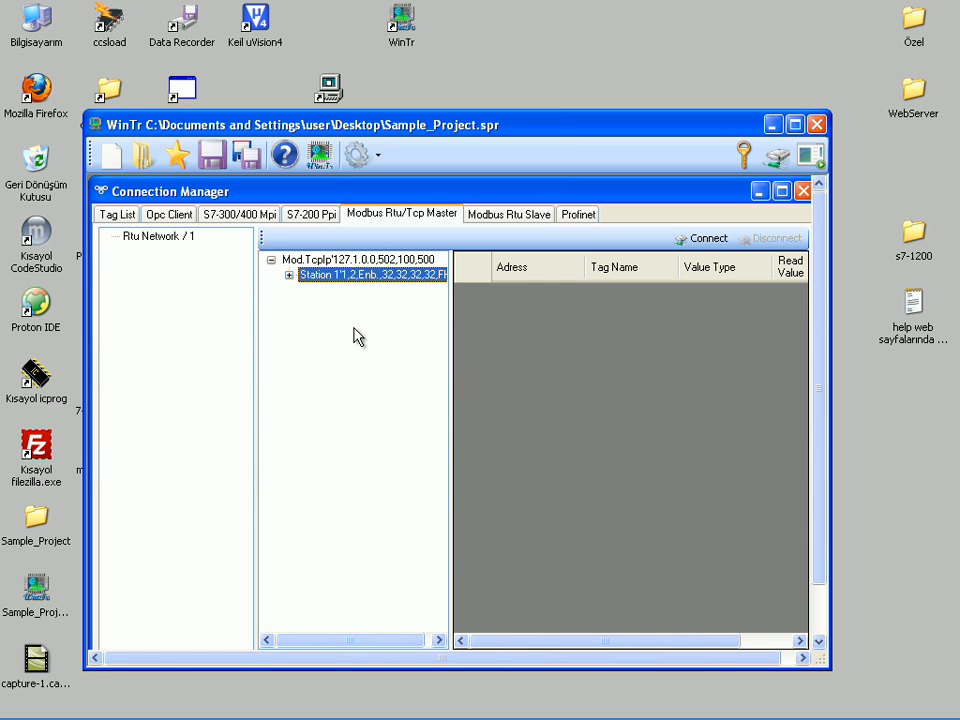
Step: Add a tag named Tank1_Temp with address 40001 to Group 1 of Station 1
left_click(289, 275)
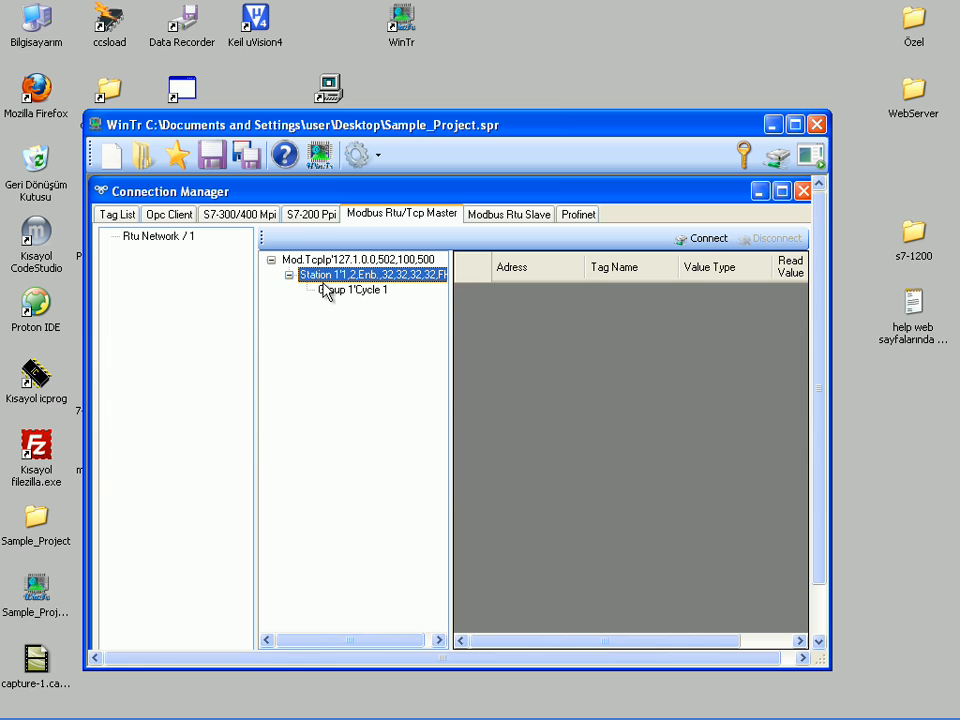
left_click(332, 292)
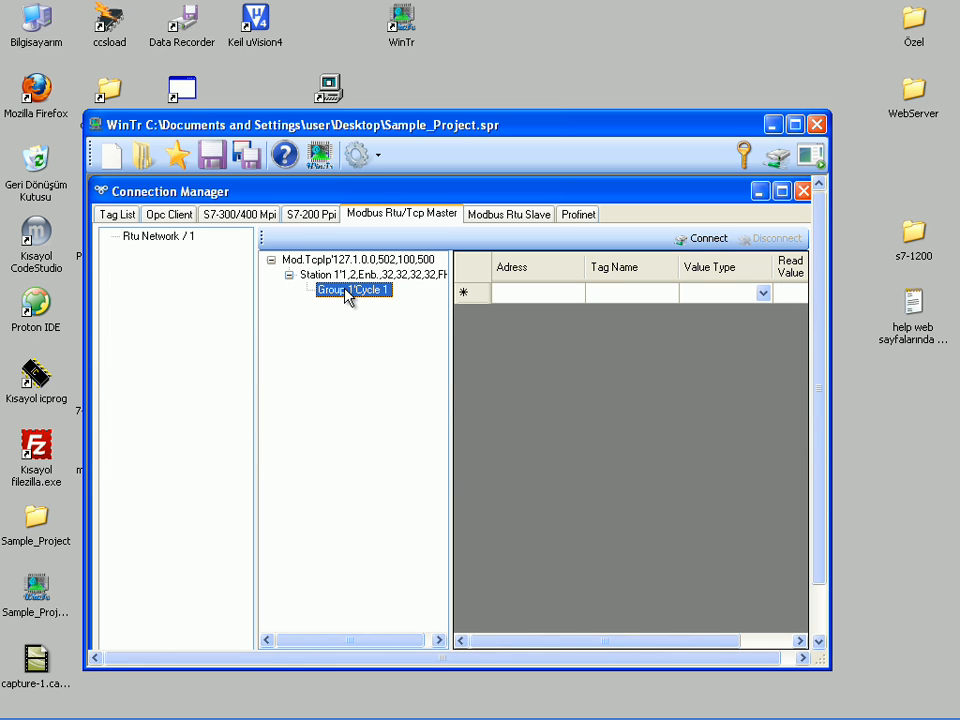
left_click(512, 296)
type("4000")
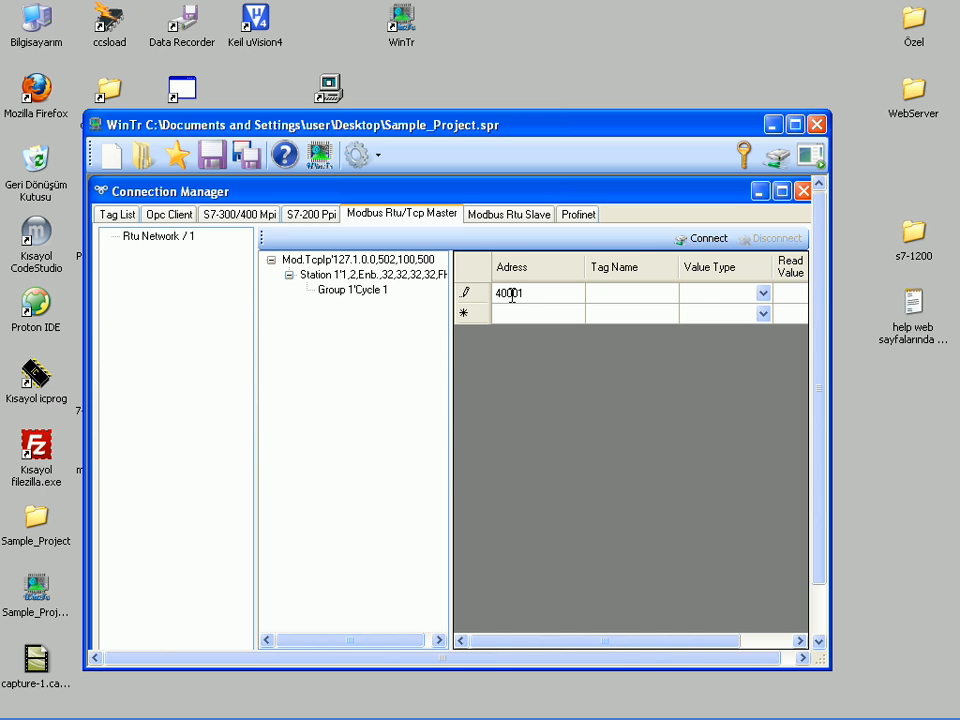
type("1")
key("Tab")
type("Tank1_Te")
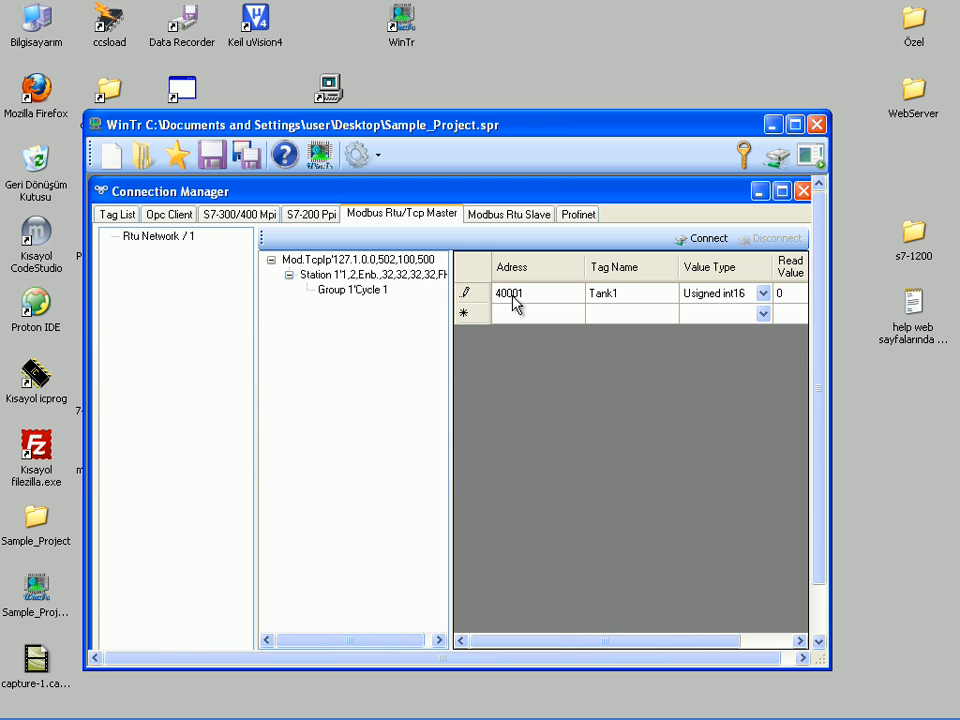
type("mp")
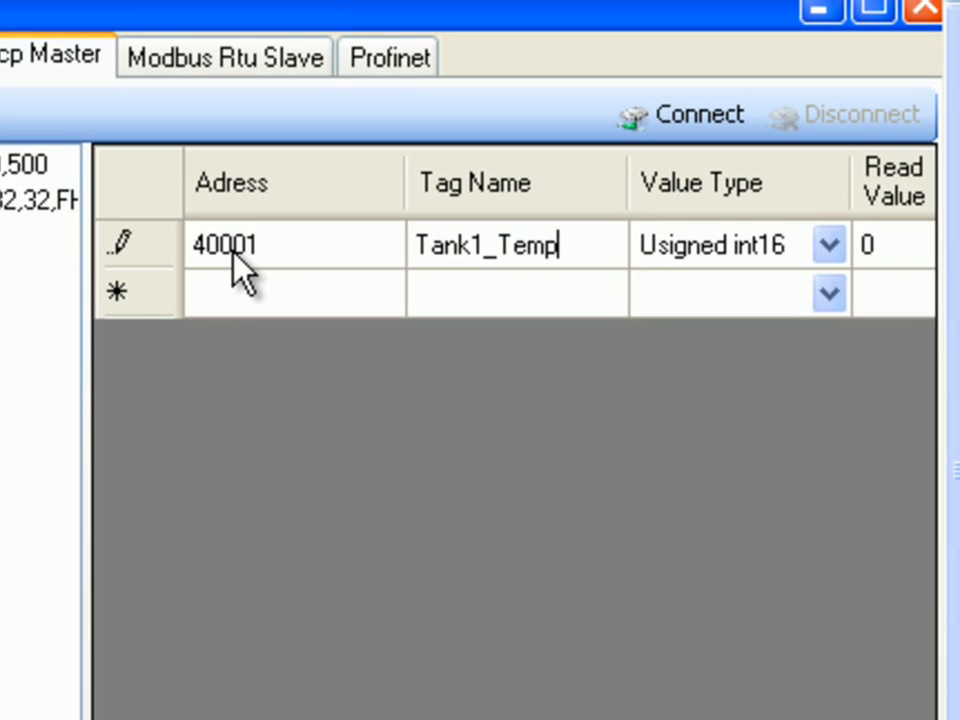
key("Return")
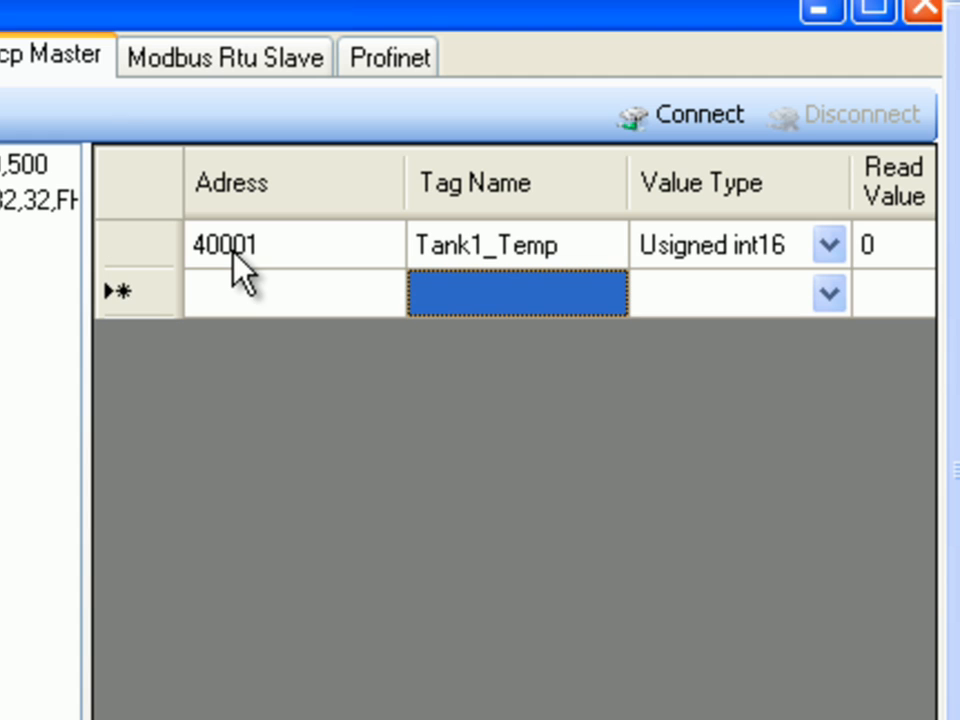
Step: Add a second tag to Group 1 with address 40002 and the name Tank2_Temp
key("Left")
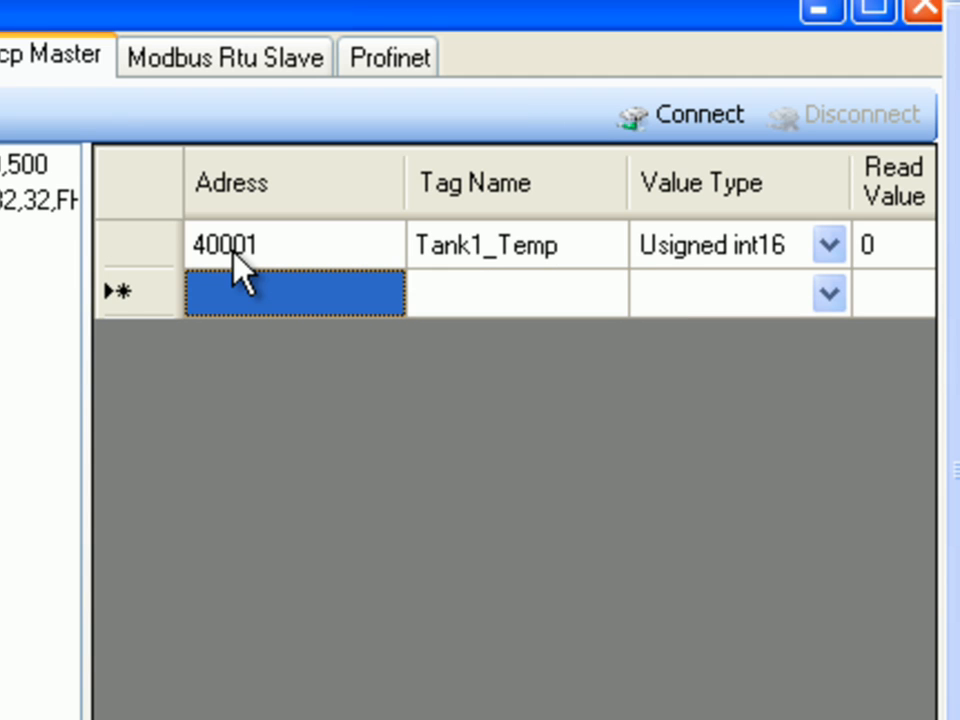
type("40002")
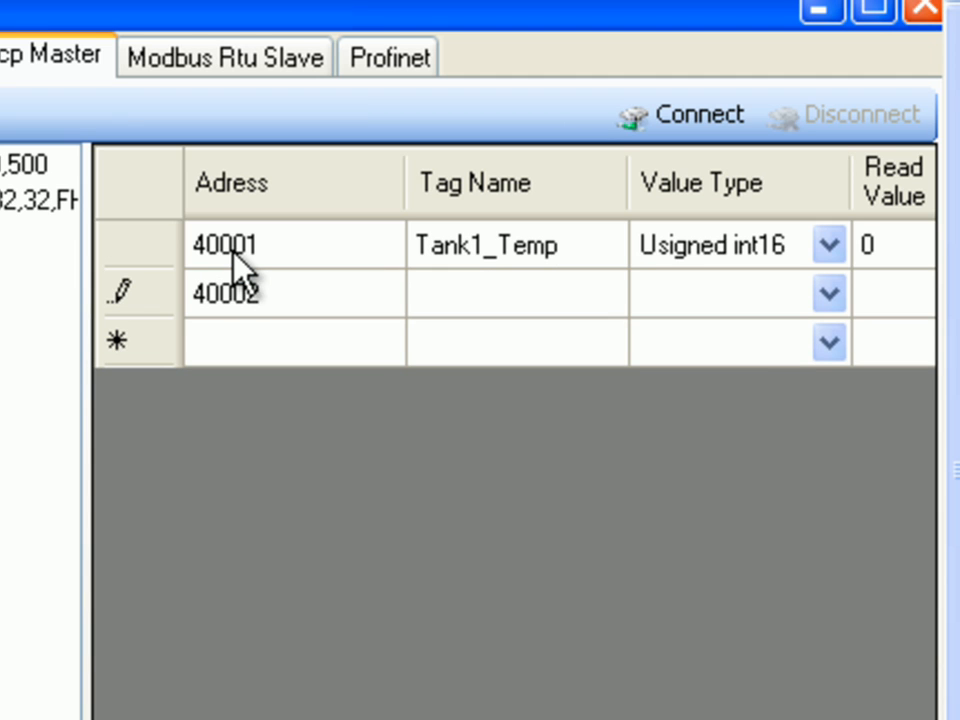
key("Tab")
type("Tank2_Temp")
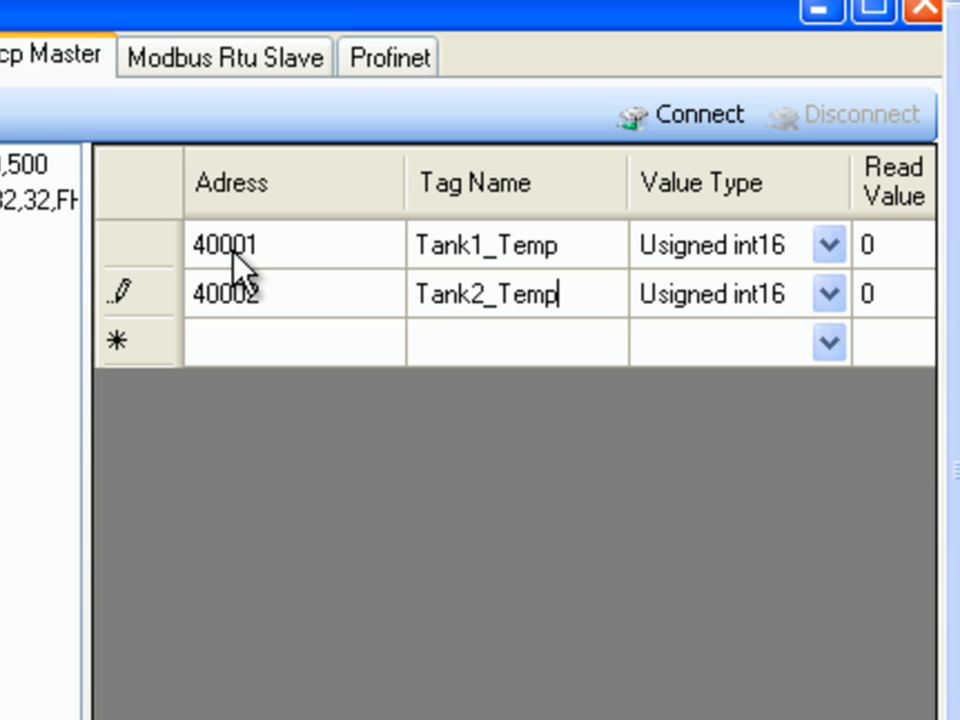
key("Return")
Step: Add a third tag to Group 1 with address 40003 and the name Tank3_Temp
key("Left")
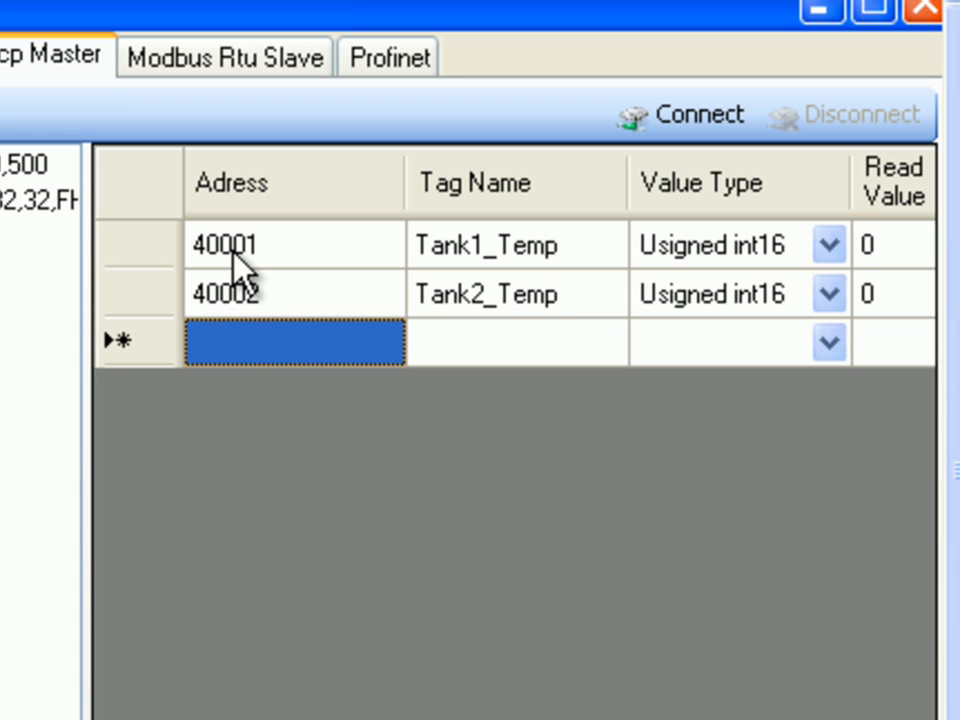
type("40003")
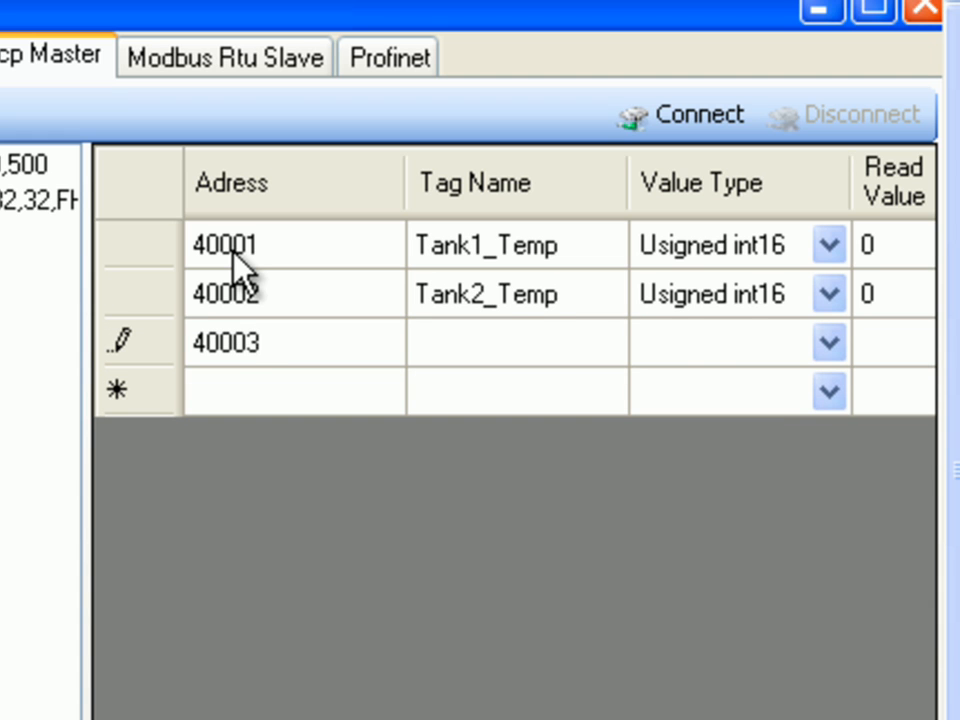
key("Tab")
type("Tank3_Tem")
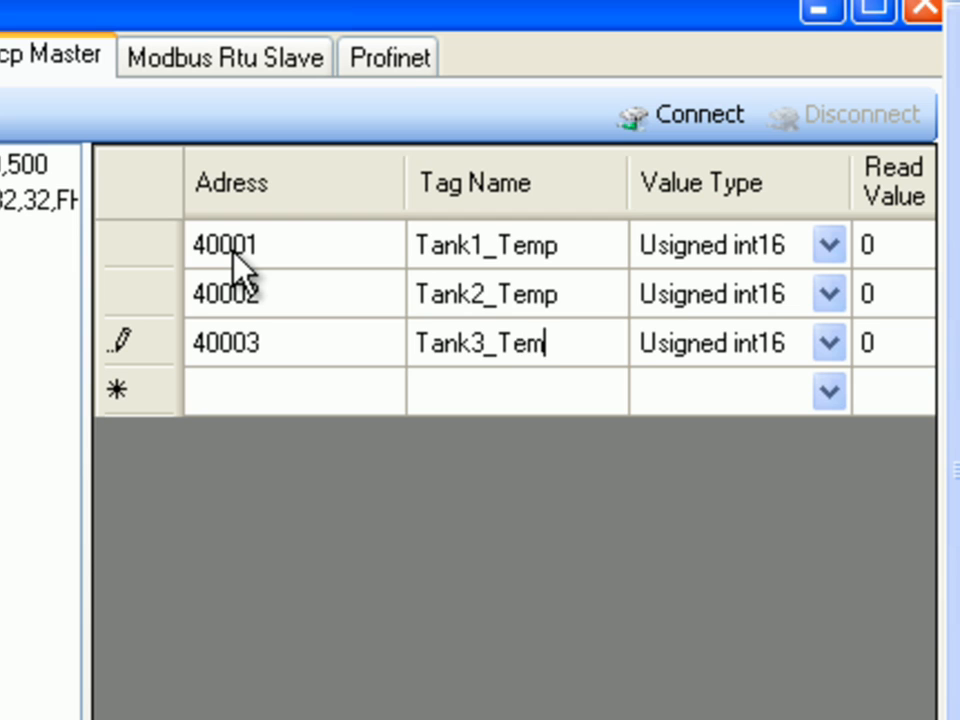
type("p")
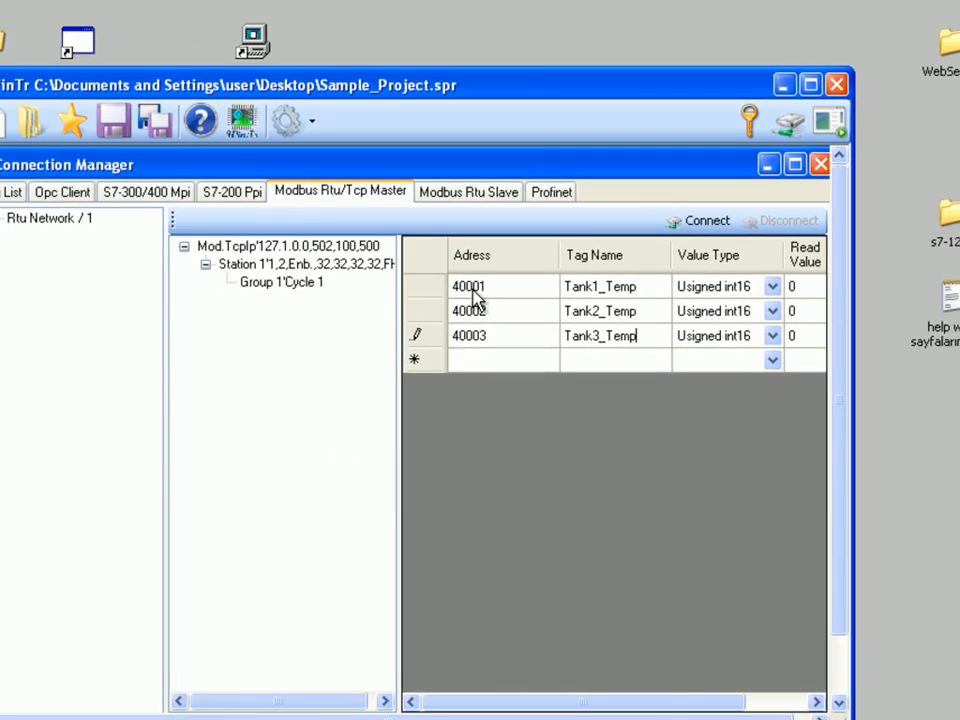
key("Return")
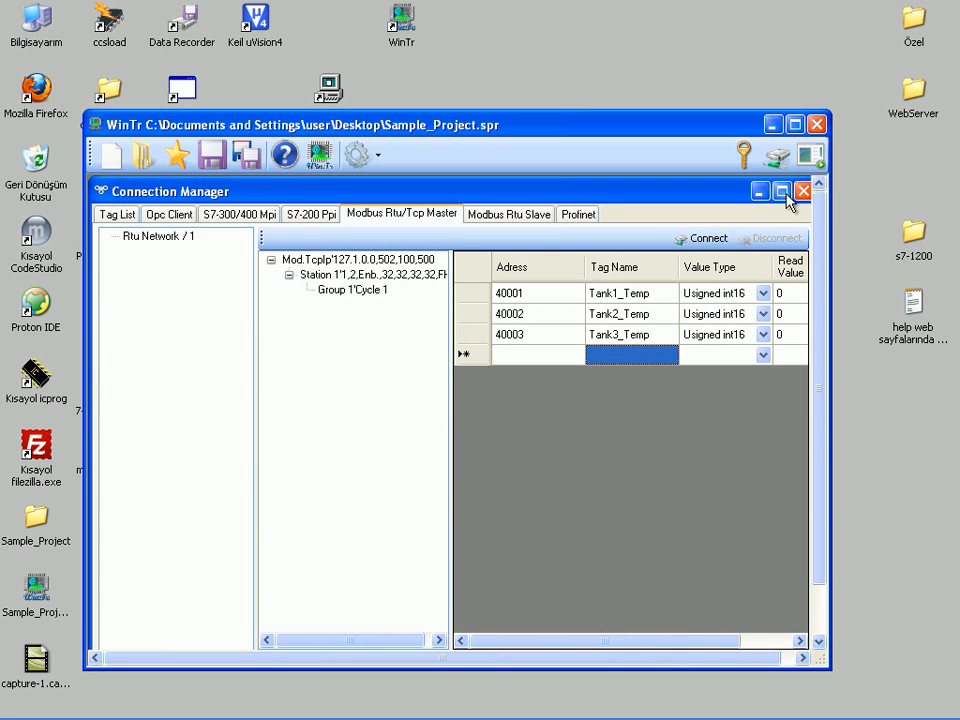
Step: Maximize the Connection Manager within WinTr and start the mod_RSsim Modbus simulator from the desktop
left_click(784, 193)
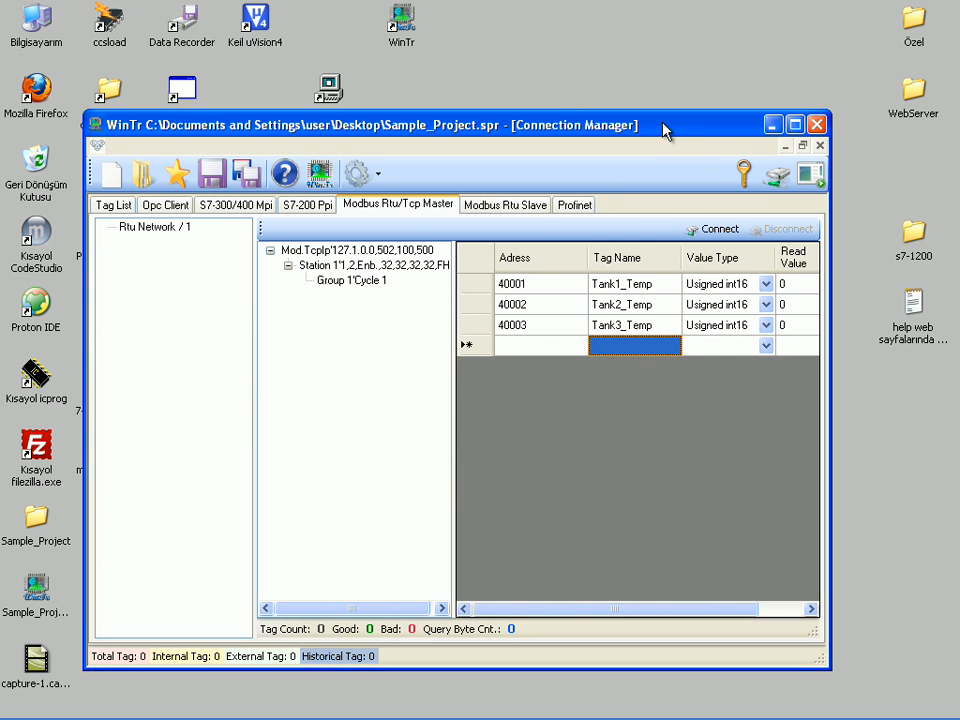
left_click_drag(665, 133, 748, 131)
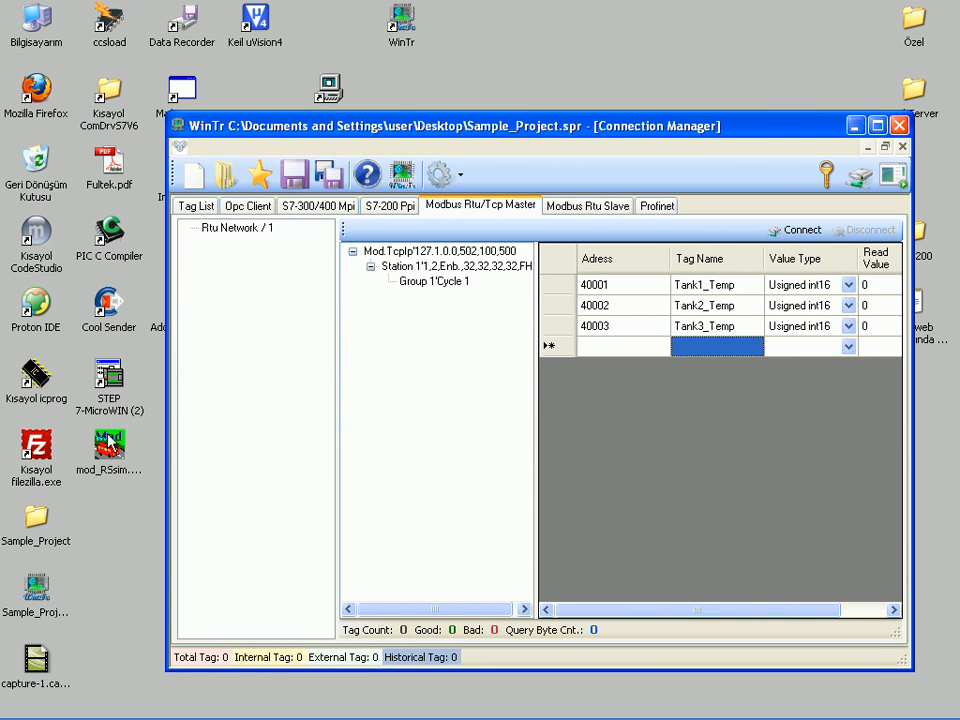
double_click(110, 440)
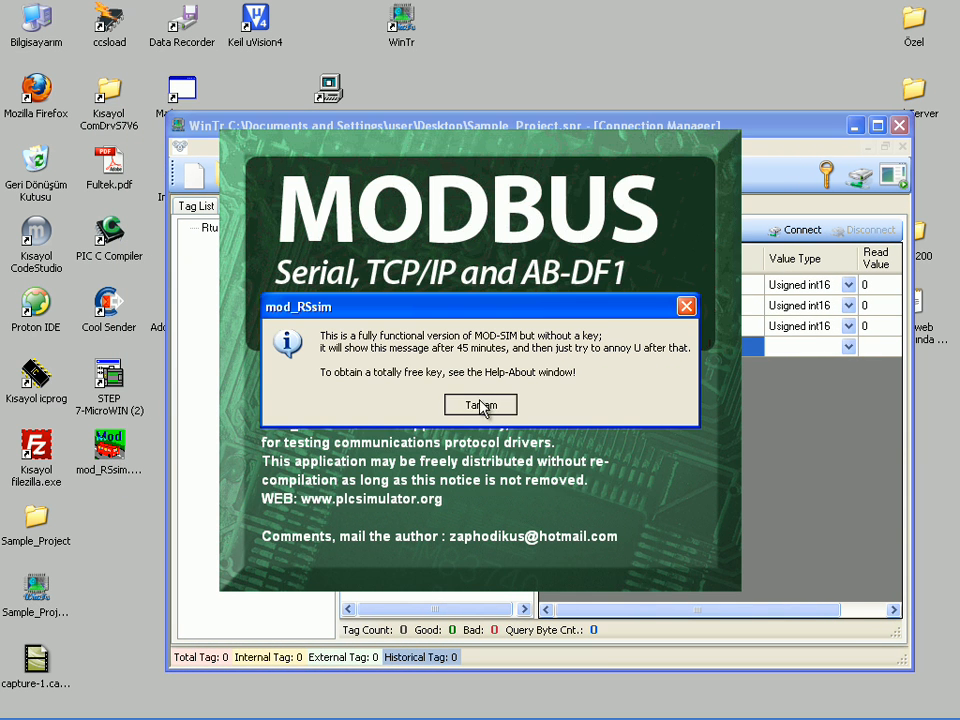
left_click(481, 405)
Step: Return to WinTr and connect the Modbus TCP network to the simulator
left_click(716, 137)
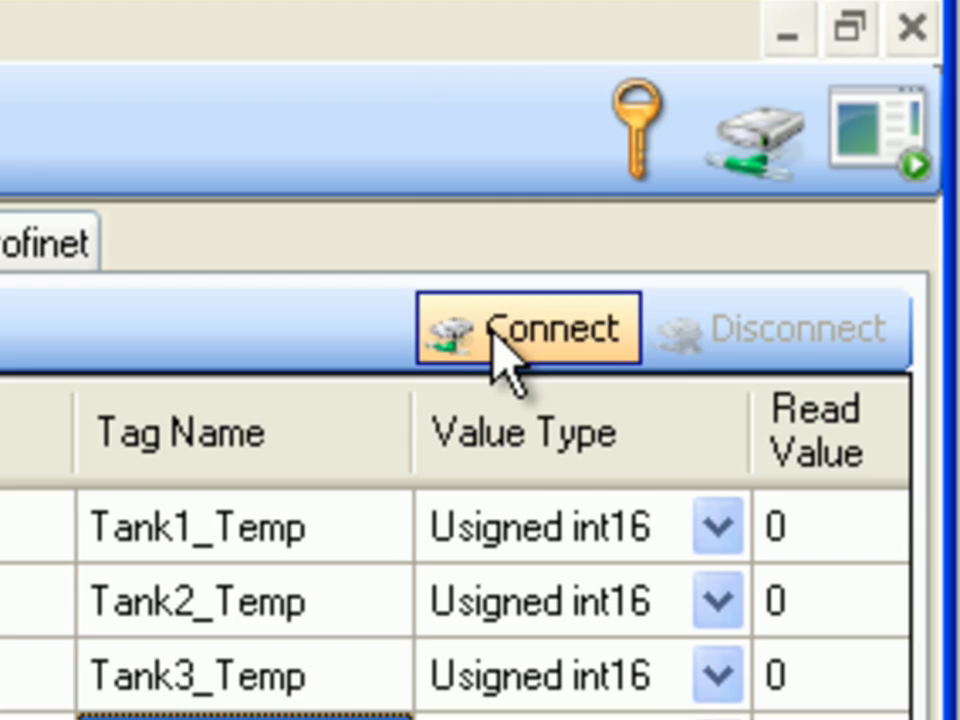
left_click(491, 331)
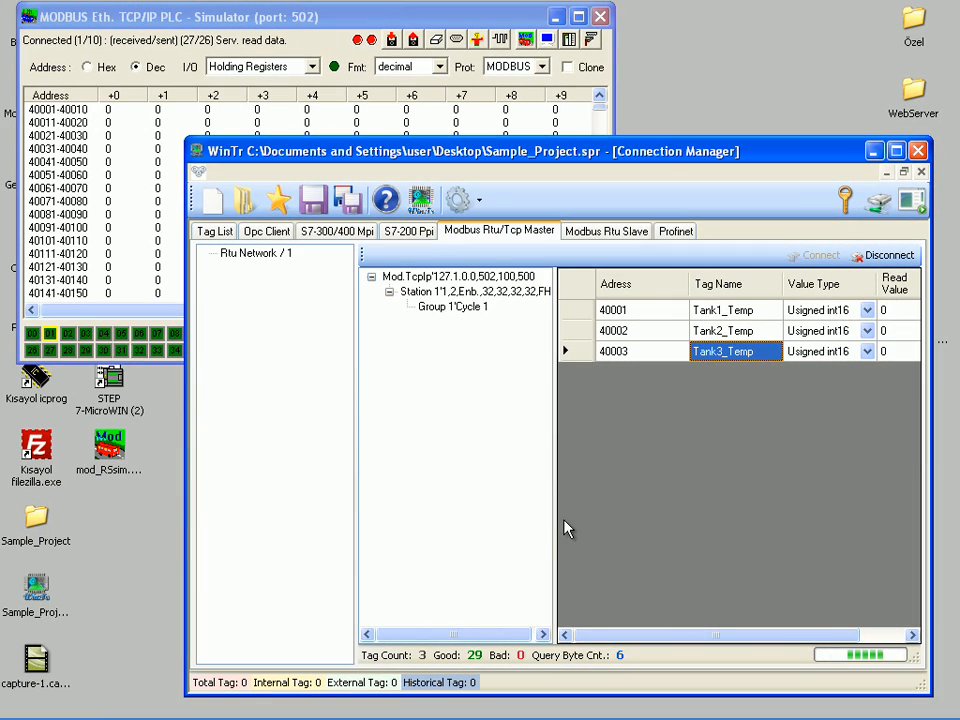
Step: Write the values 21, 54 and 69 to Tank1_Temp, Tank2_Temp and Tank3_Temp in the Modbus tag table
left_click_drag(555, 521, 501, 528)
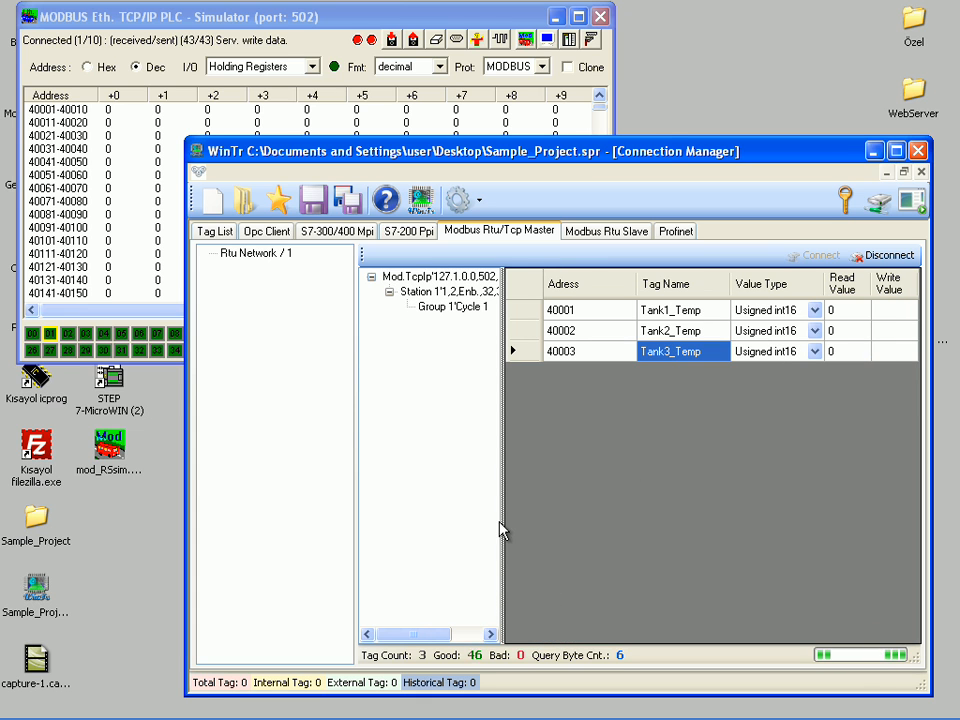
left_click(888, 310)
type("21")
key("Return")
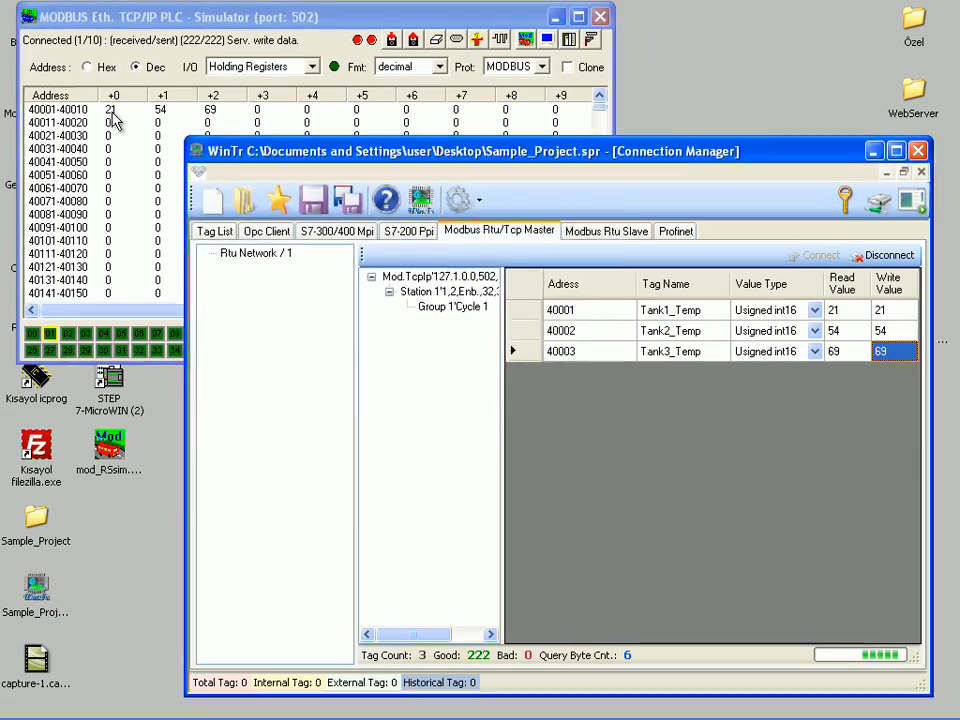
Step: Switch to the Modbus simulator and set holding registers 40001, 40002 and 40003 to 87, 51 and 18
left_click(145, 147)
double_click(145, 147)
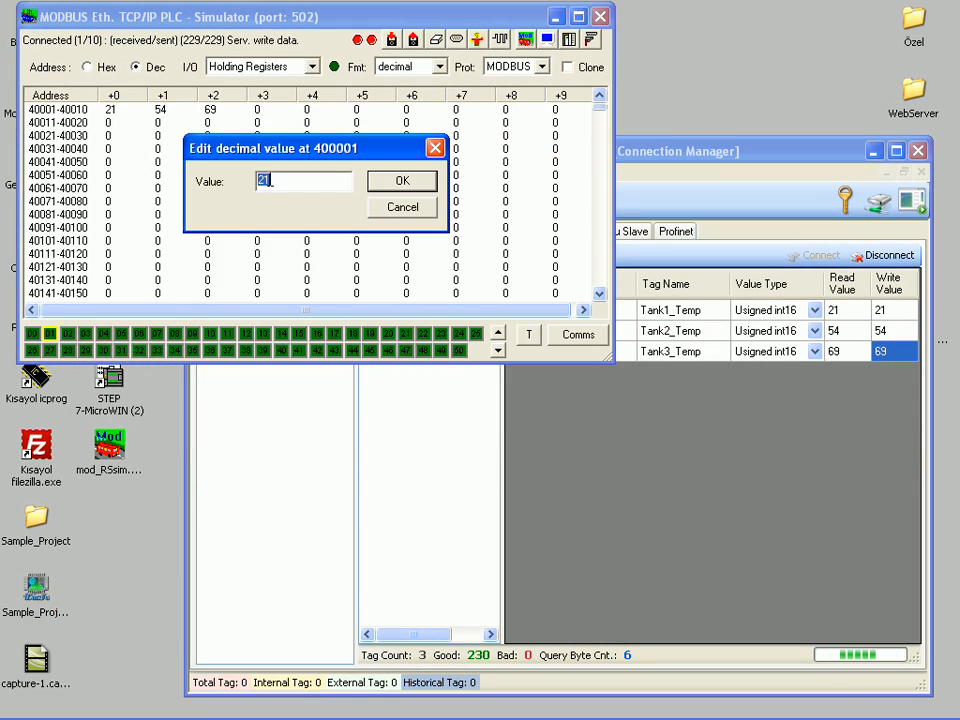
type("87")
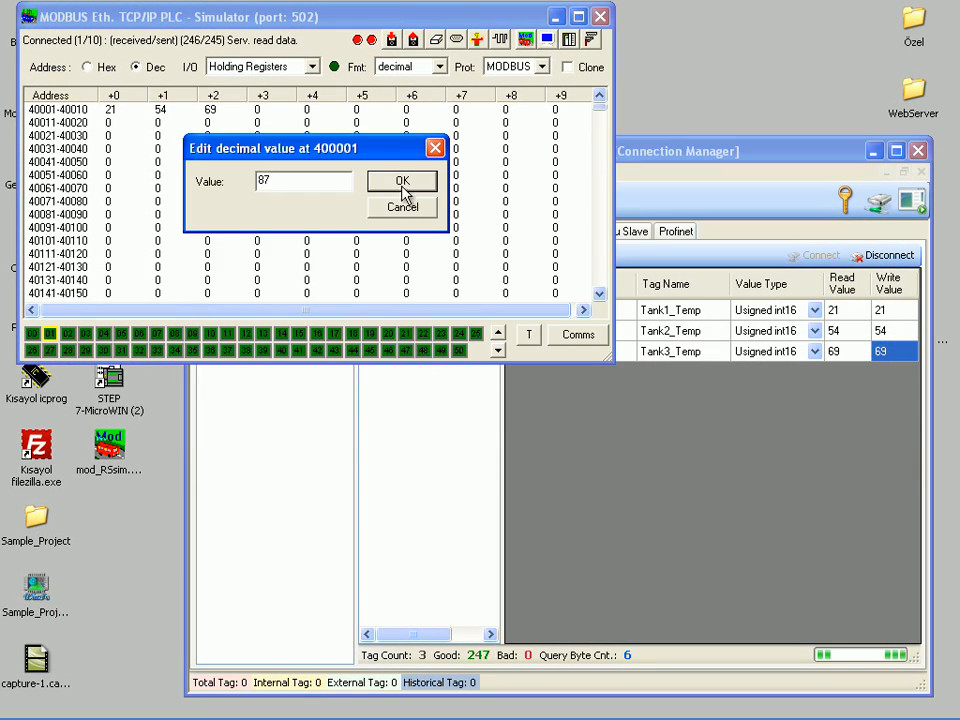
left_click(403, 184)
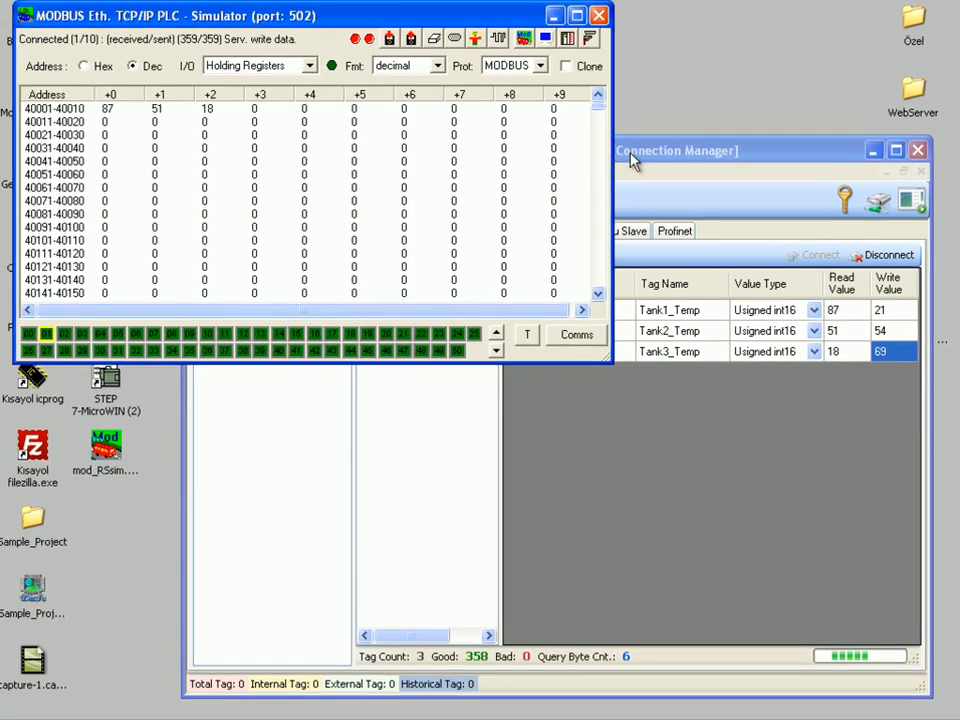
Step: Return to WinTr, disconnect the Modbus network, and mark Tank1_Temp, Tank2_Temp and Tank3_Temp as historical in the tag list
left_click(331, 10)
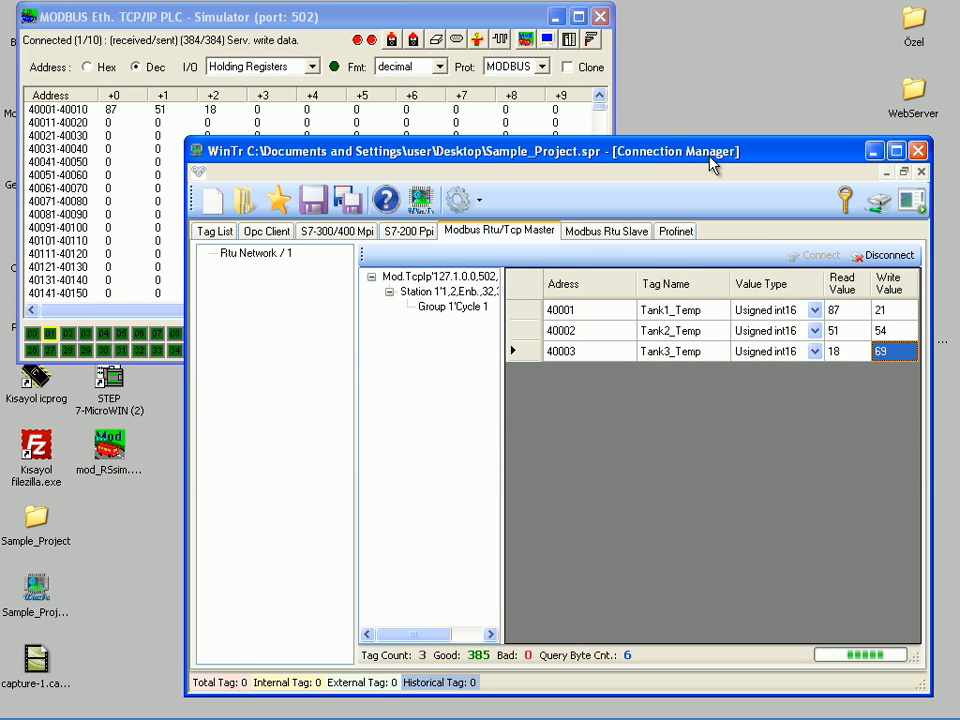
left_click(878, 256)
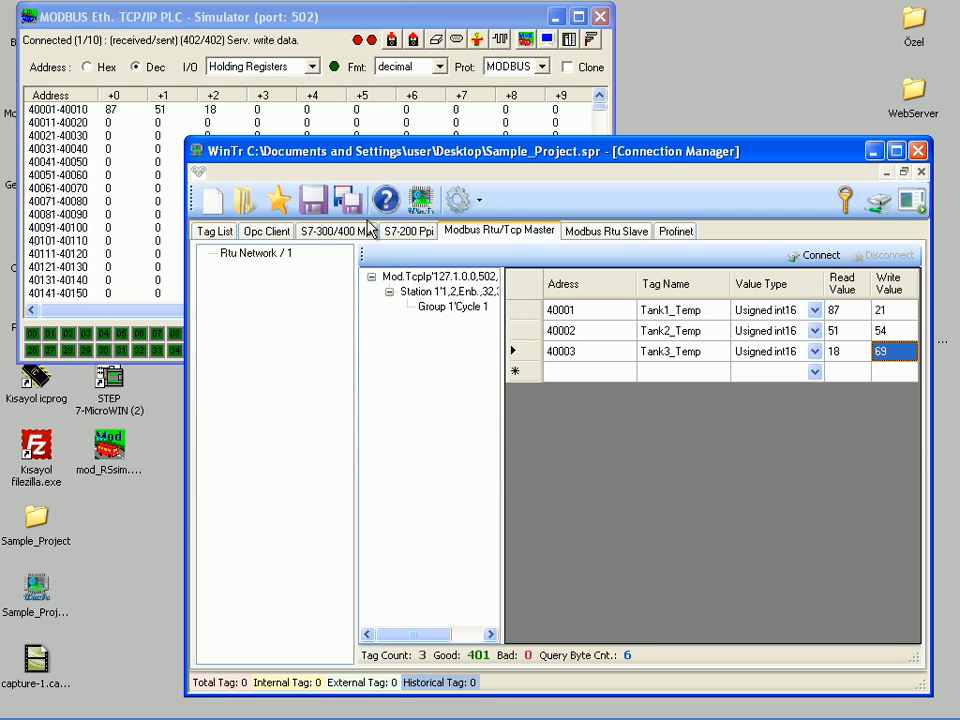
left_click(226, 234)
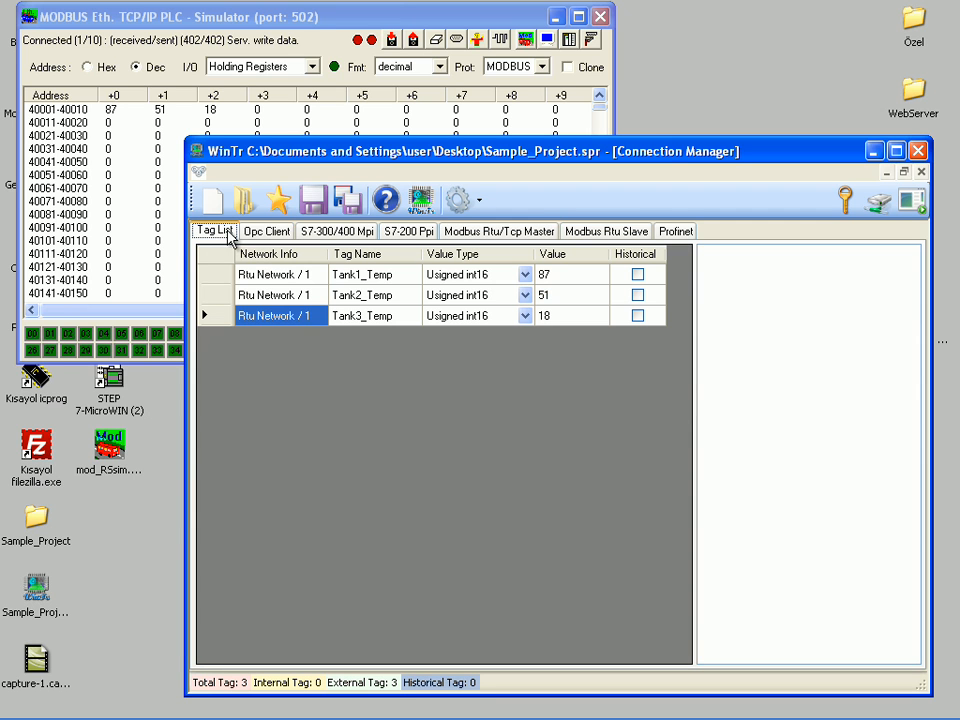
left_click(638, 274)
left_click(638, 296)
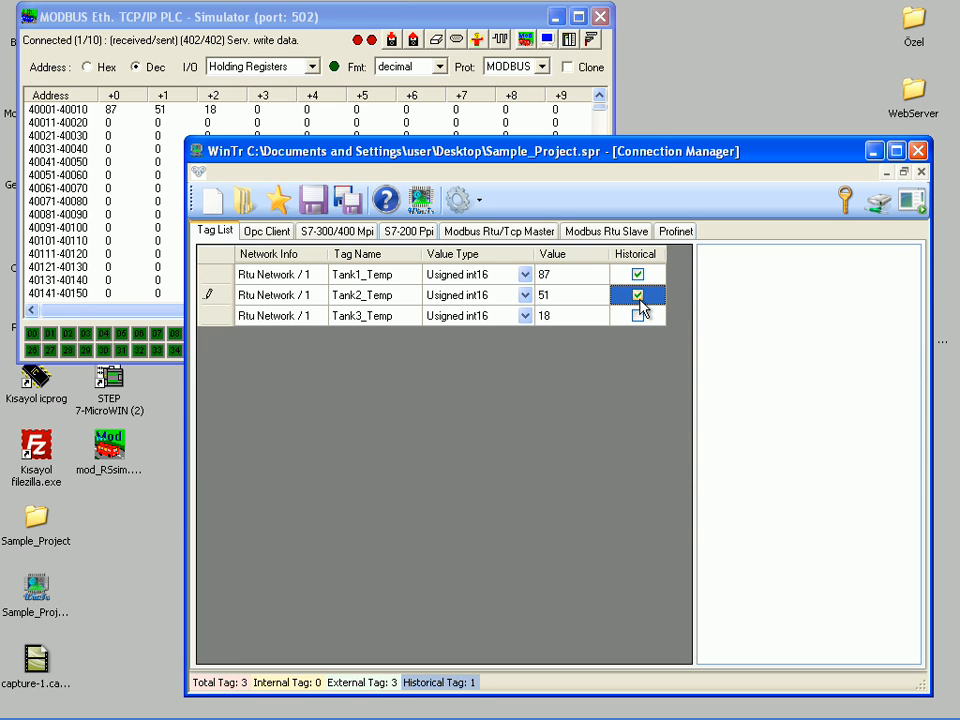
left_click(638, 316)
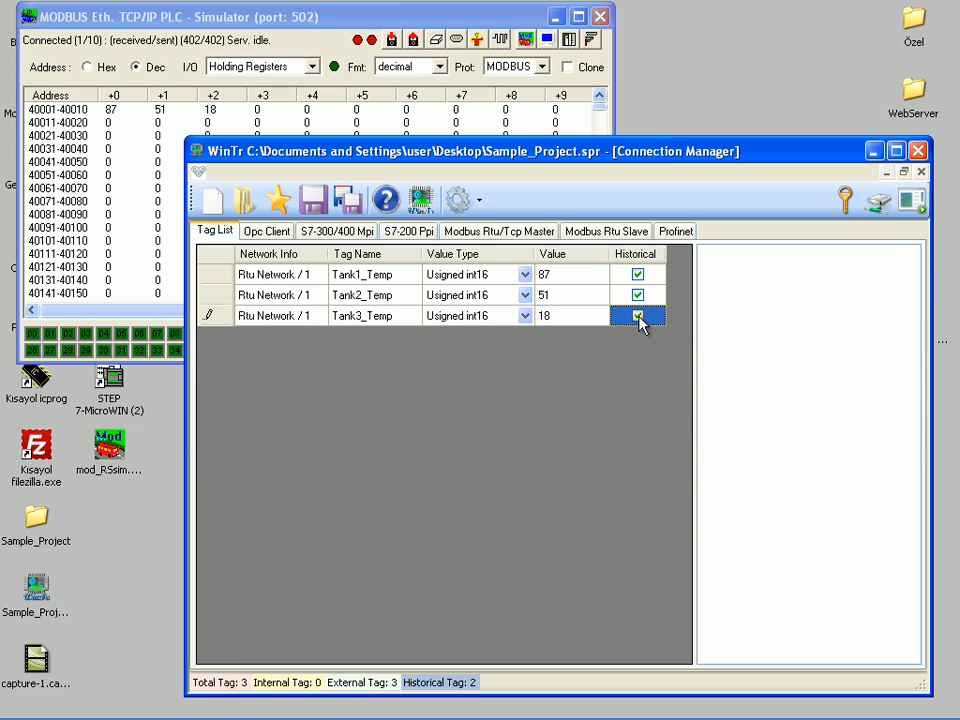
Step: Run SQL Tag Building on the tag list and close the Connection Manager
right_click(361, 370)
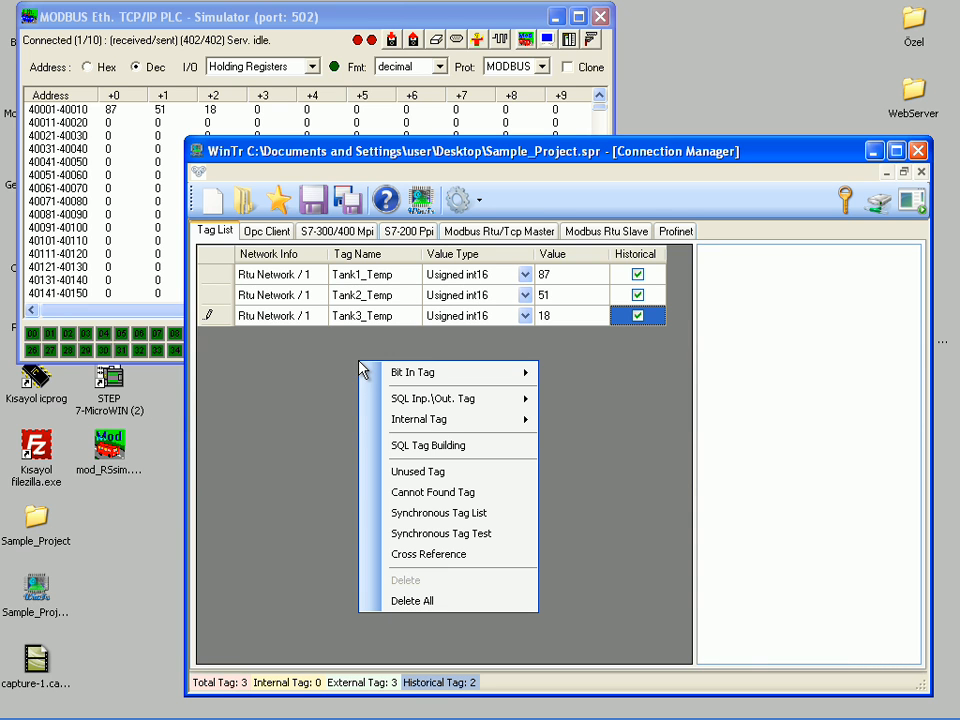
left_click(406, 446)
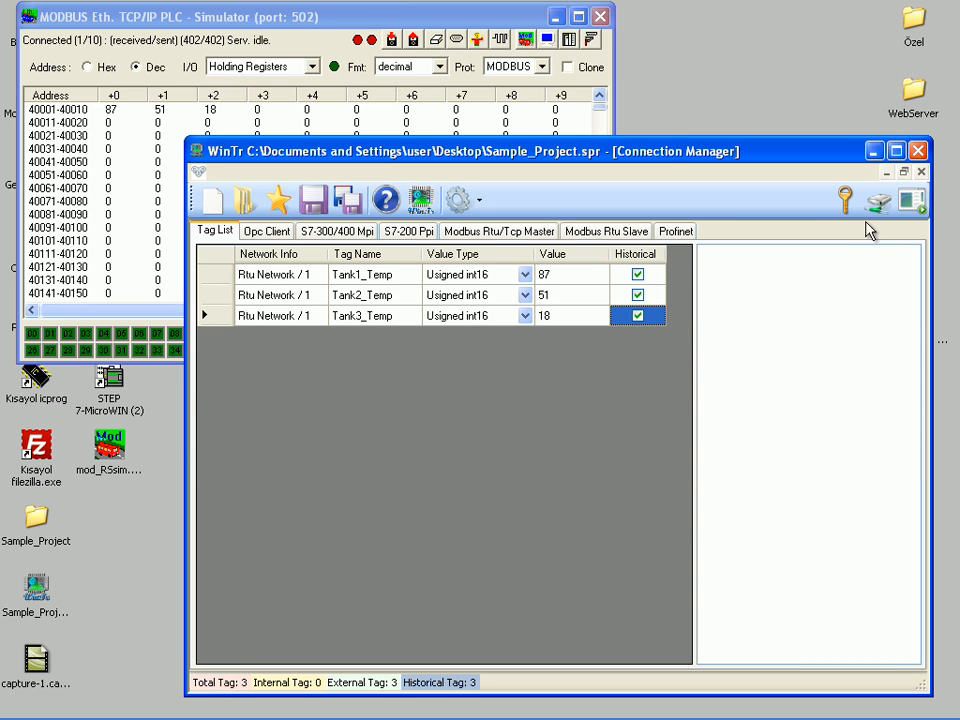
left_click(921, 174)
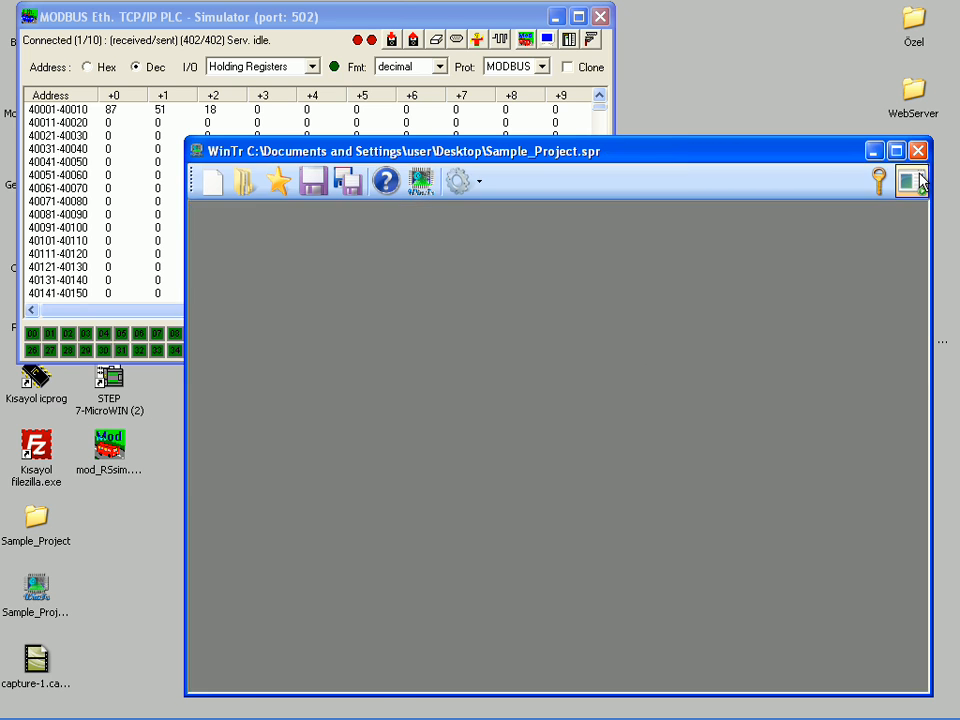
left_click(829, 157)
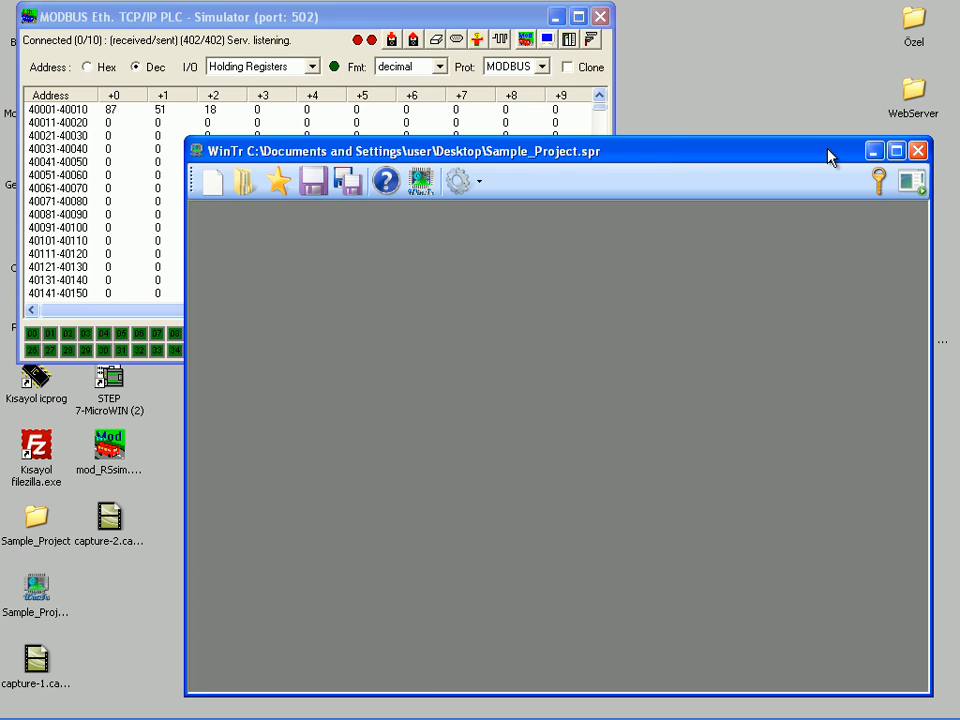
Step: Create a new screen with the Screen Designer
left_click(481, 186)
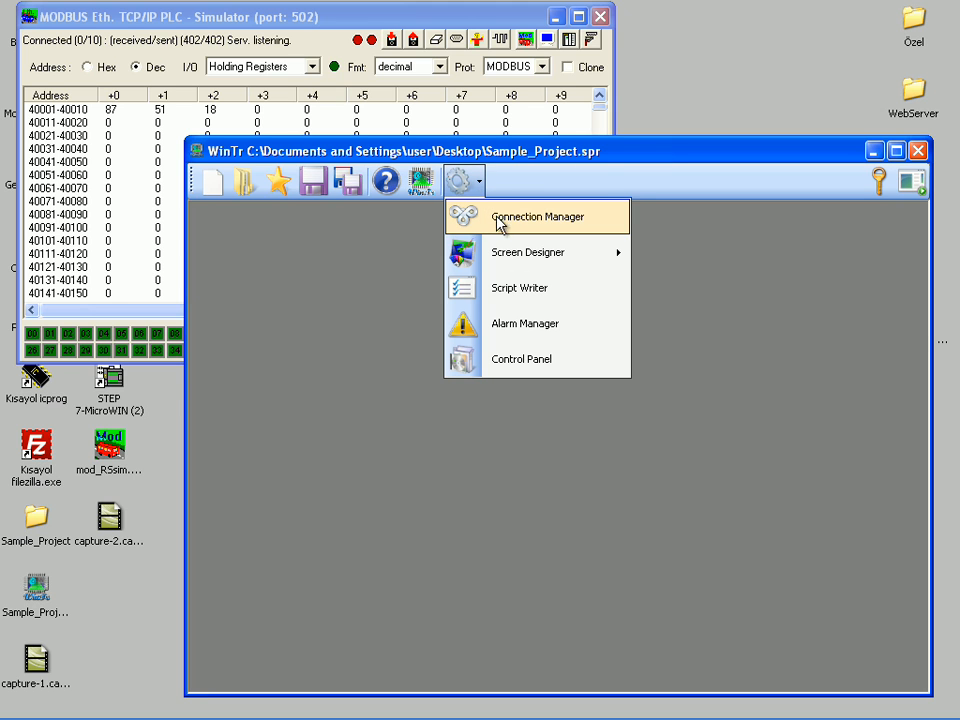
mouse_move(598, 254)
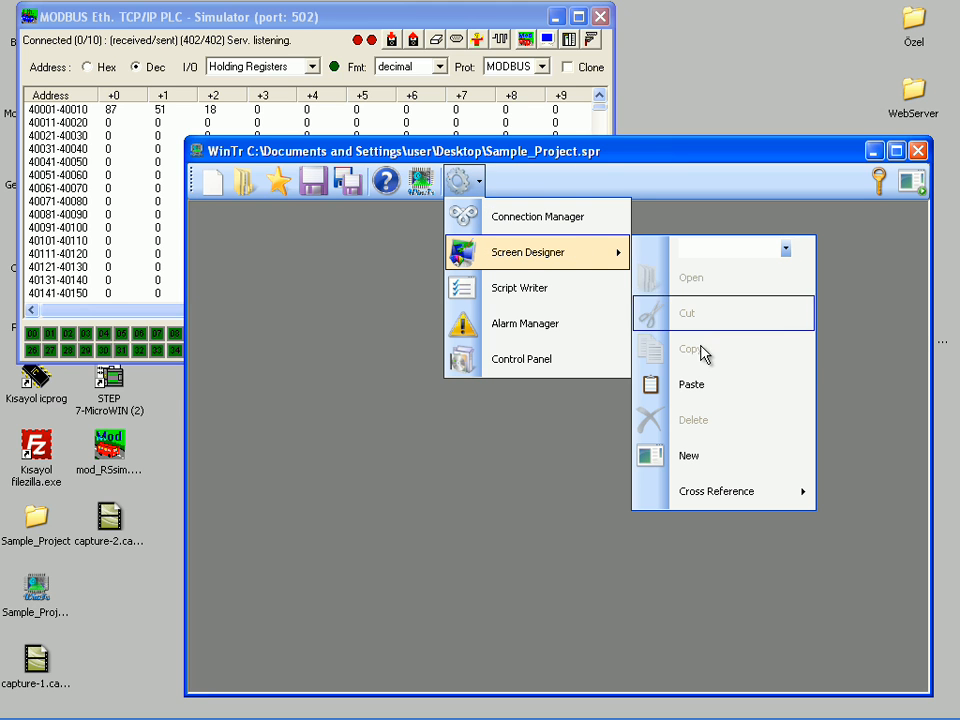
left_click(692, 457)
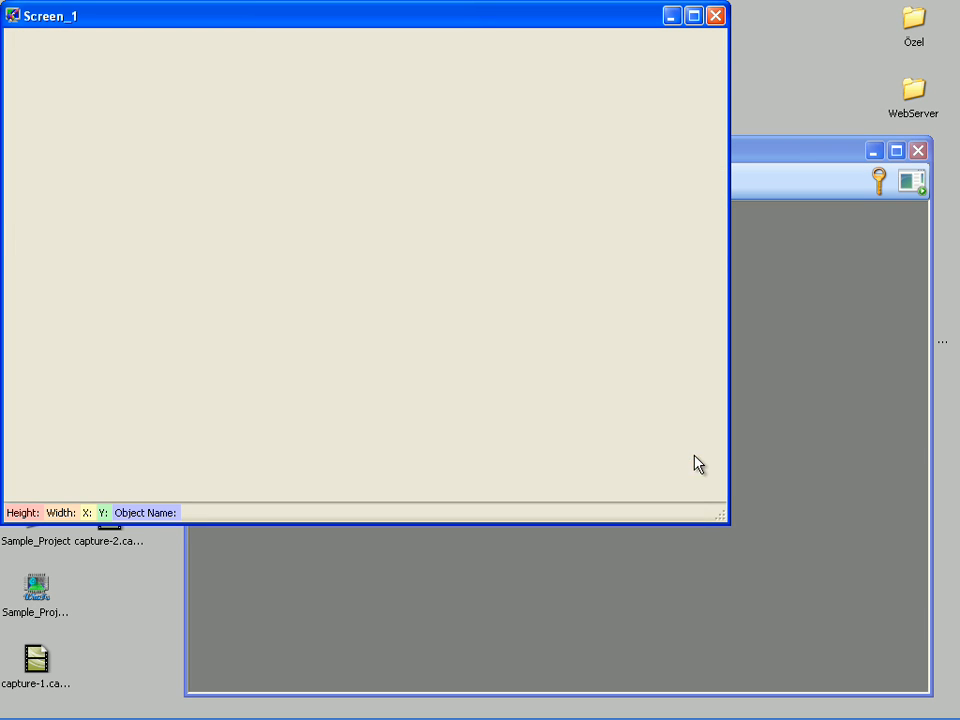
Step: Place three text boxes in a row across the upper part of the new screen
right_click(64, 70)
mouse_move(139, 81)
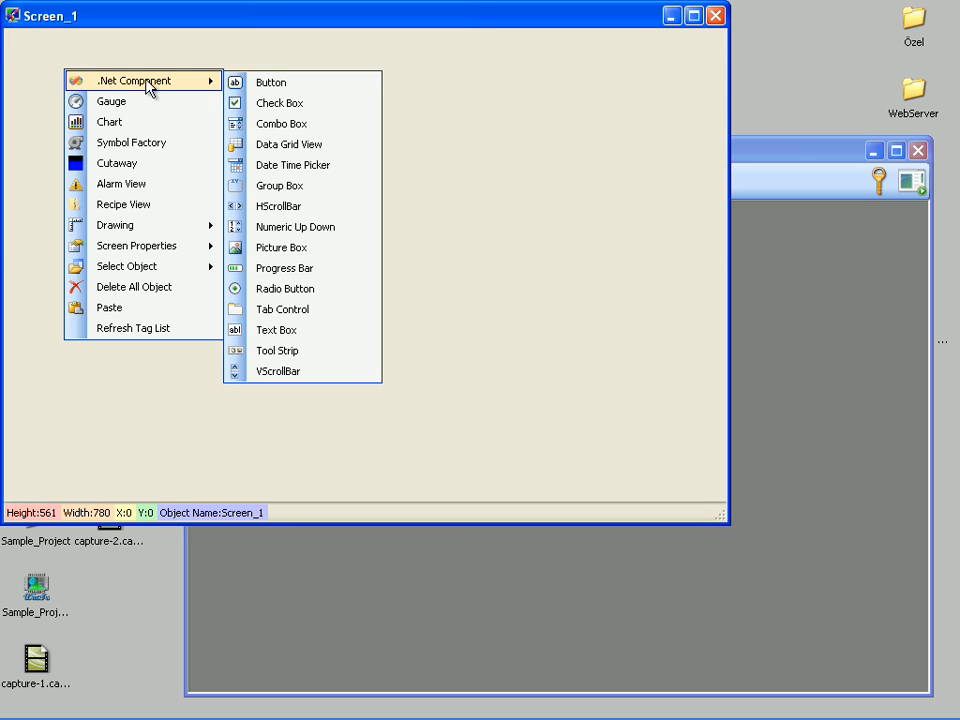
left_click(280, 331)
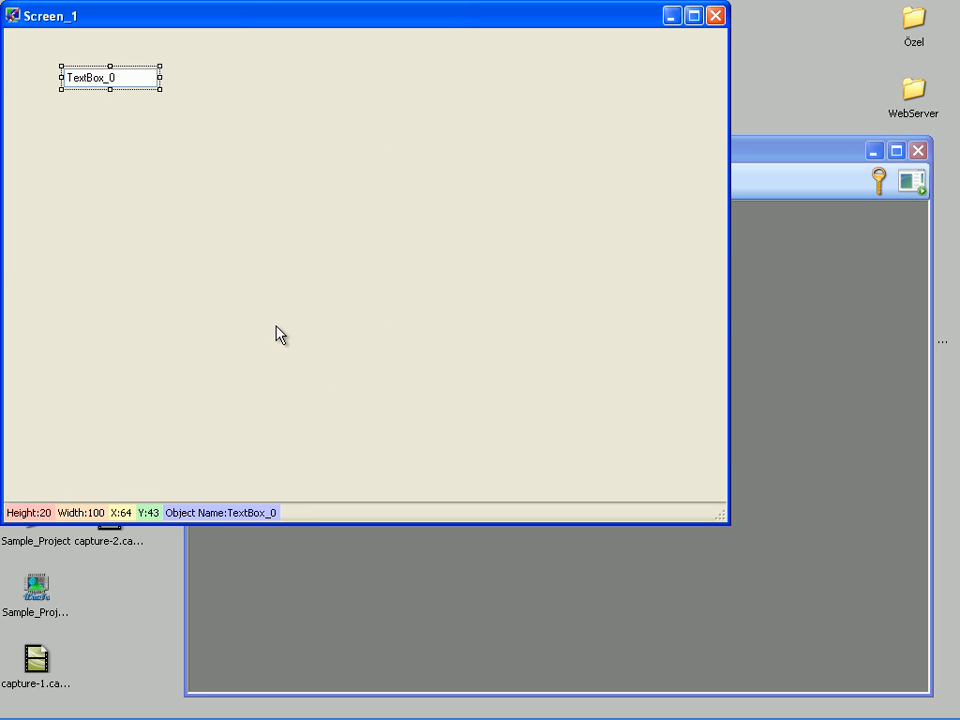
right_click(308, 71)
mouse_move(336, 86)
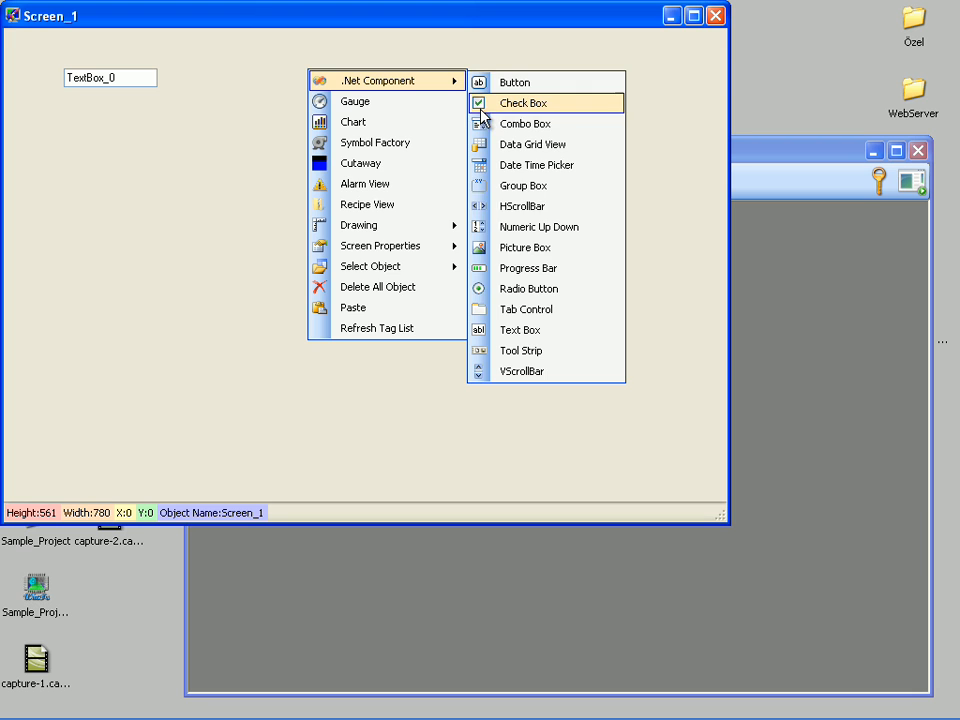
left_click(507, 330)
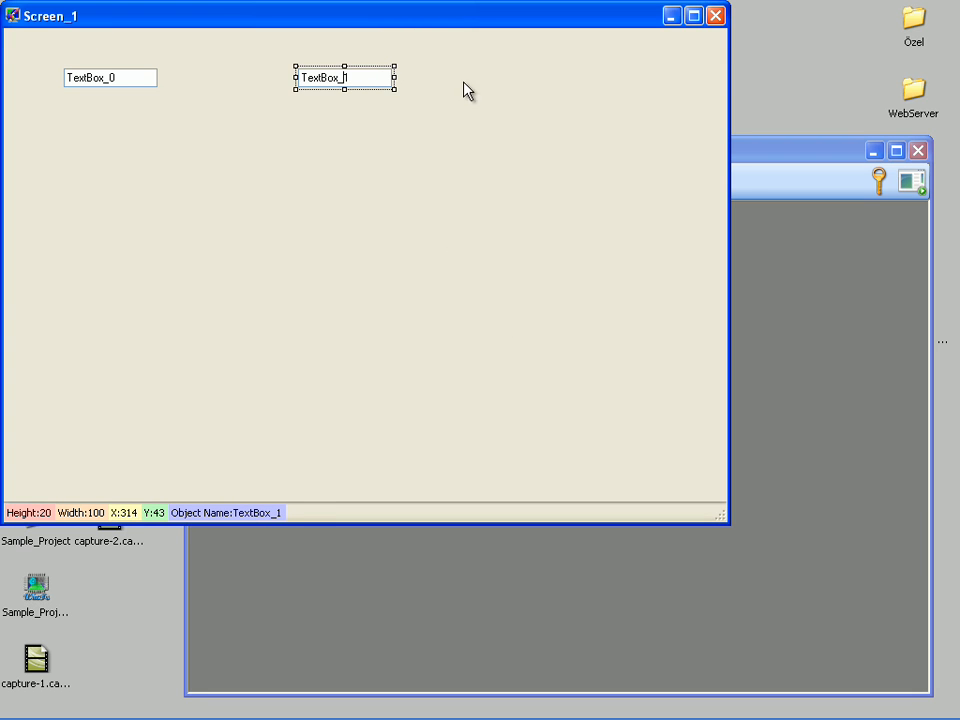
right_click(589, 78)
mouse_move(625, 89)
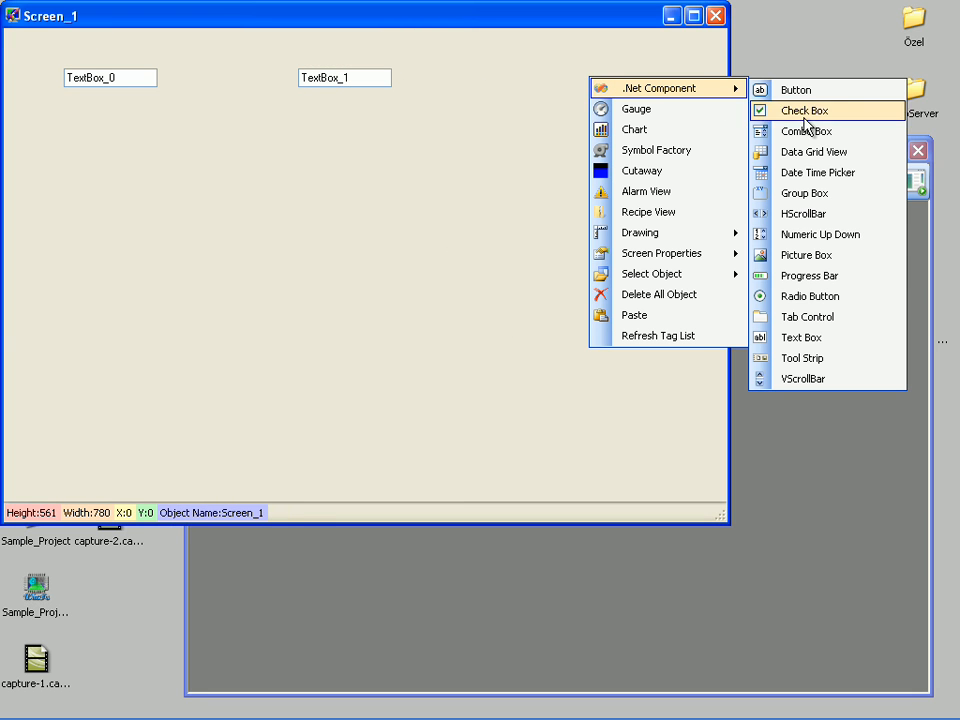
left_click(812, 337)
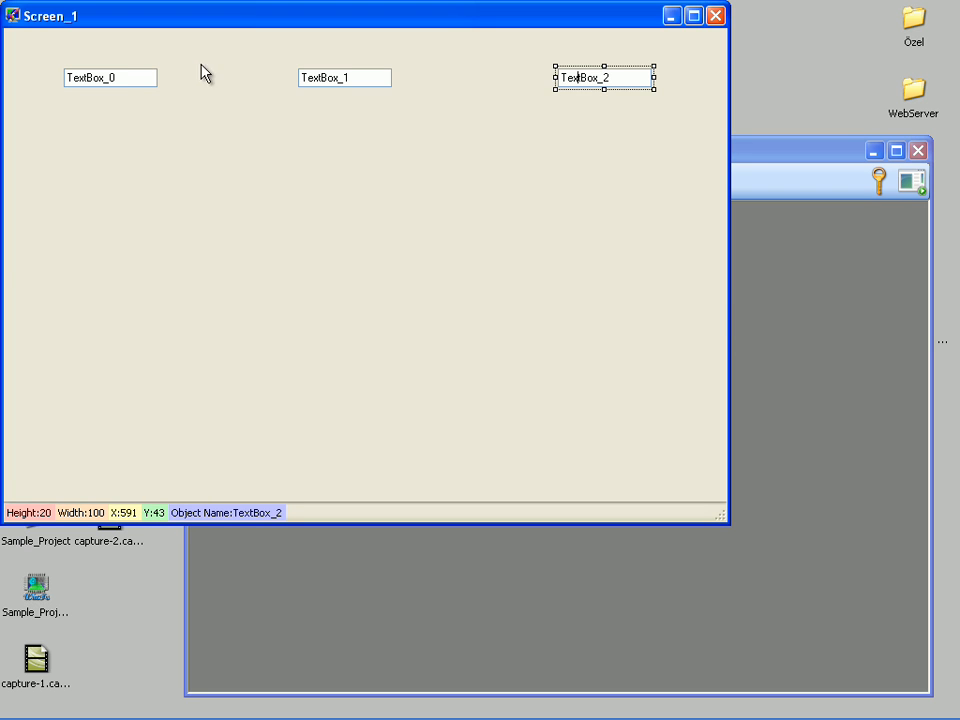
Step: Link the value of TextBox_0 to the tag Tank1_Temp
right_click(94, 75)
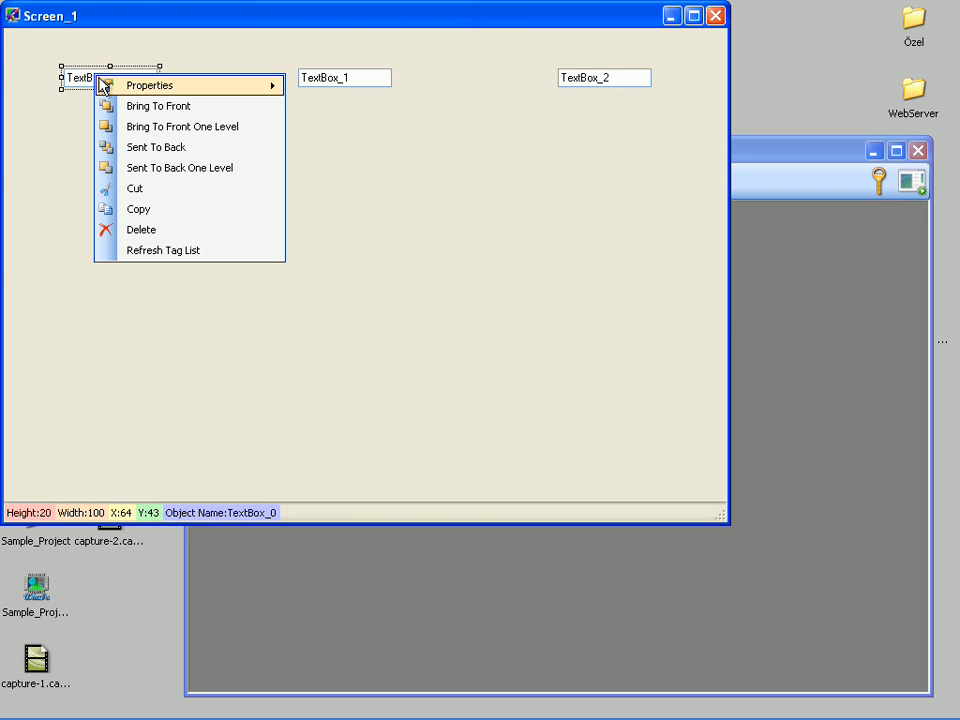
mouse_move(176, 88)
mouse_move(413, 196)
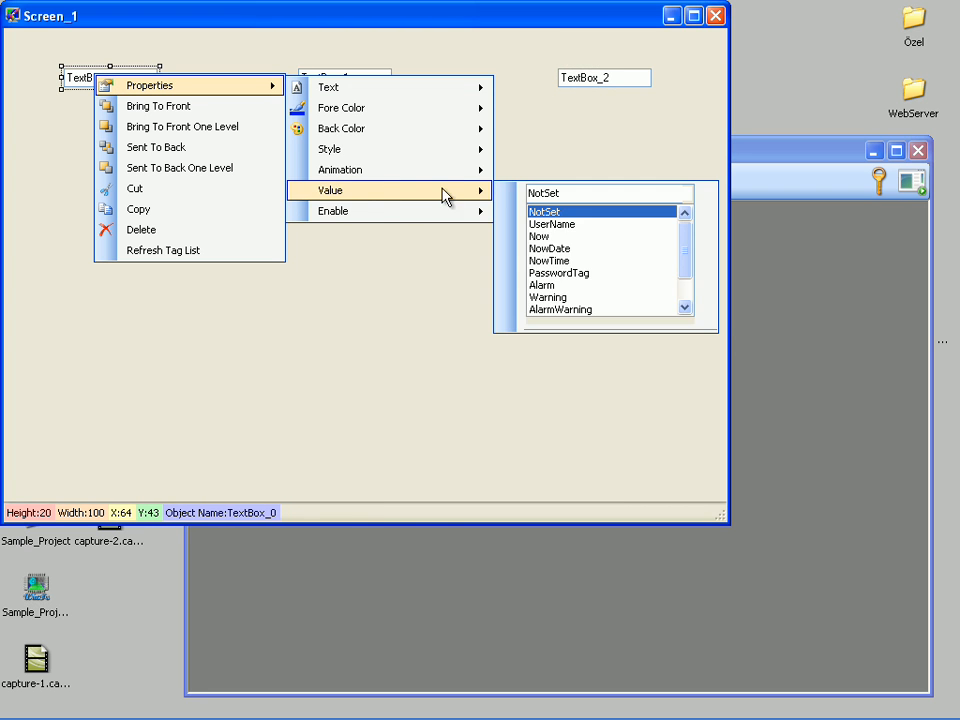
left_click_drag(686, 236, 686, 261)
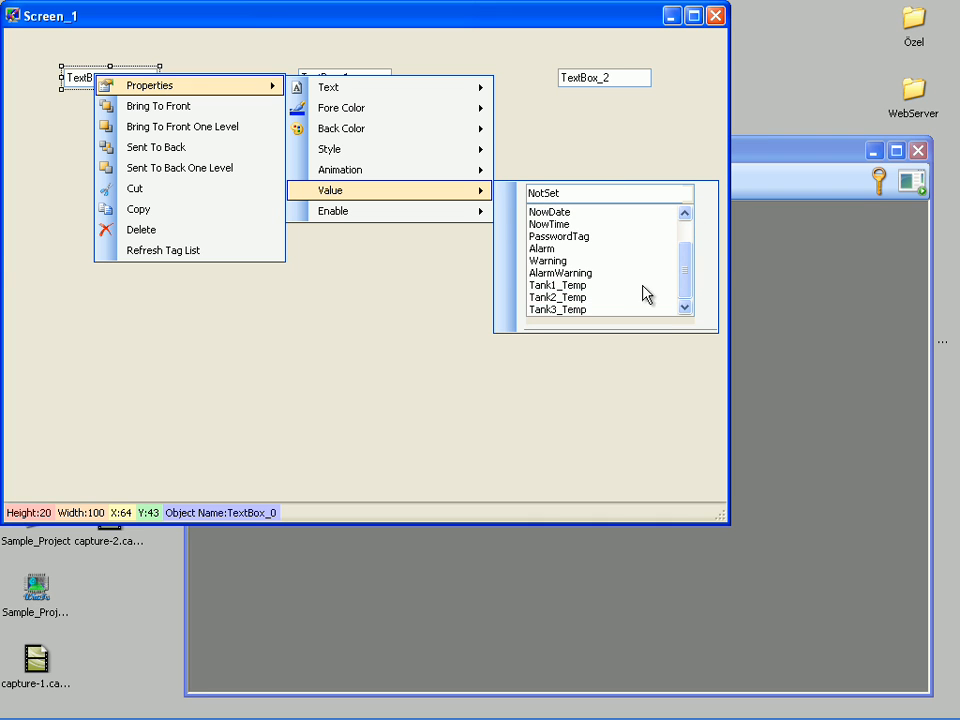
left_click(573, 286)
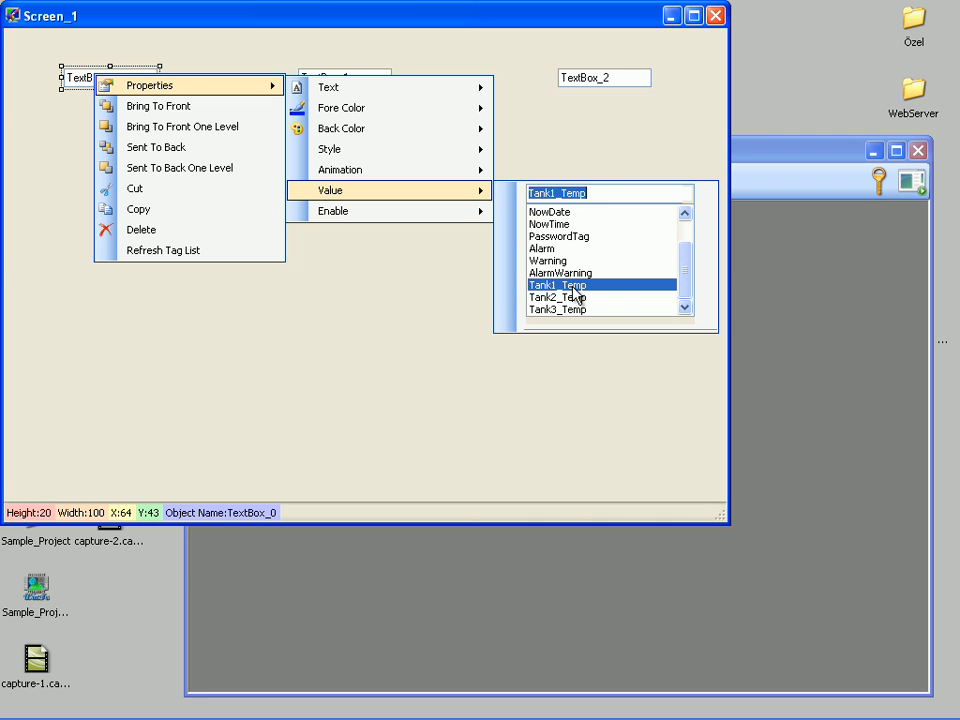
left_click(454, 279)
Step: Link the value of TextBox_1 to the tag Tank2_Temp
left_click(343, 76)
right_click(345, 78)
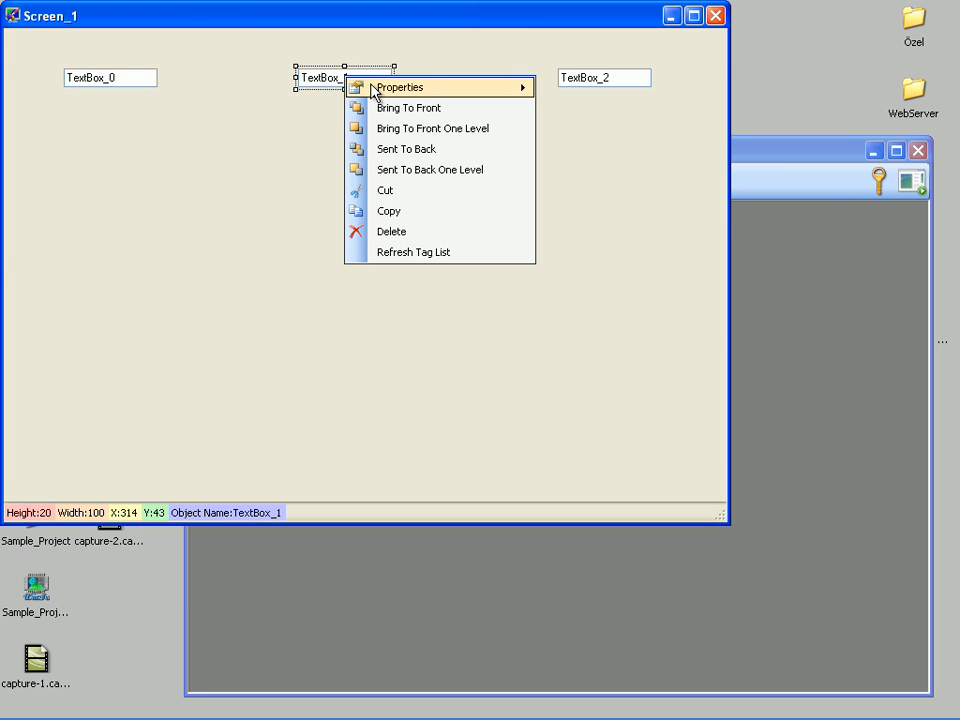
mouse_move(394, 90)
mouse_move(600, 192)
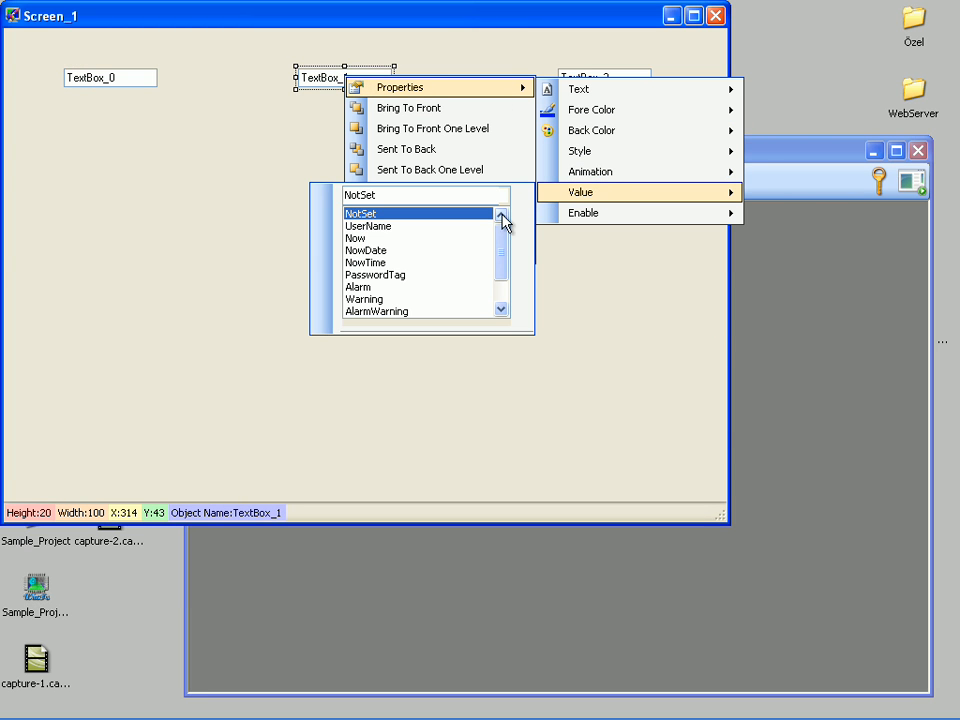
scroll(495, 272, "down", 1)
left_click(413, 300)
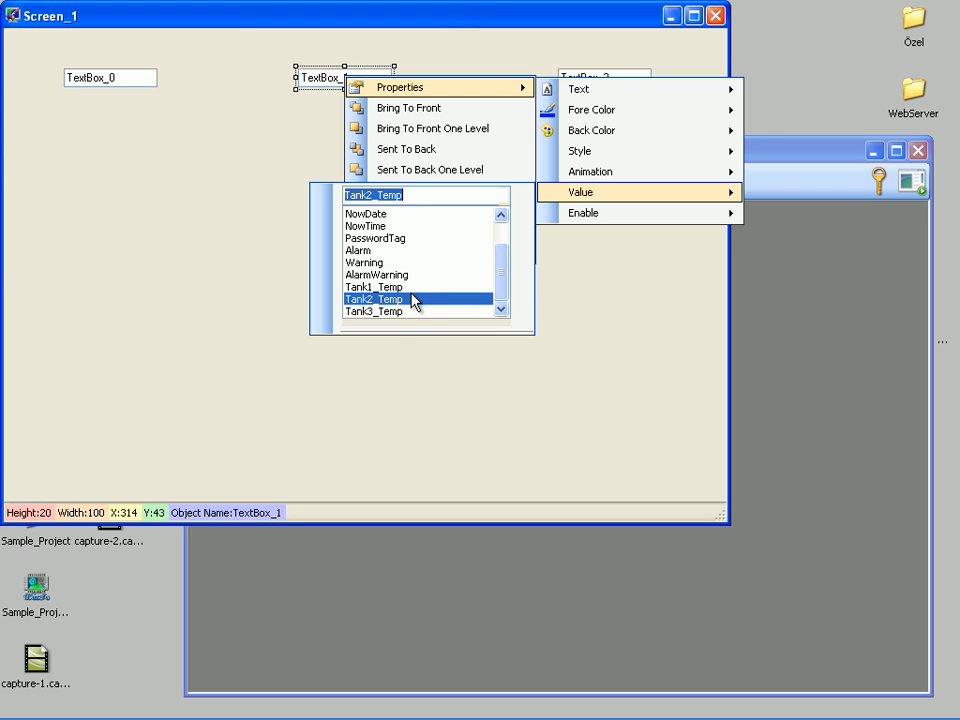
left_click(553, 298)
Step: Link the value of TextBox_2 to the tag Tank3_Temp
right_click(594, 74)
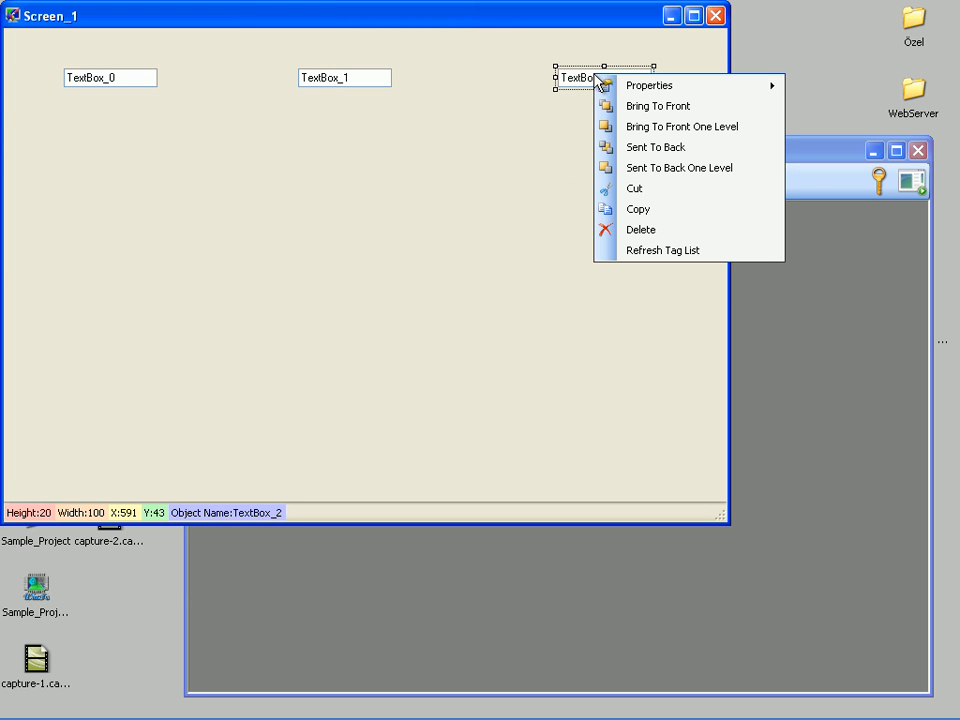
mouse_move(605, 85)
mouse_move(508, 191)
left_click(653, 310)
left_click(529, 302)
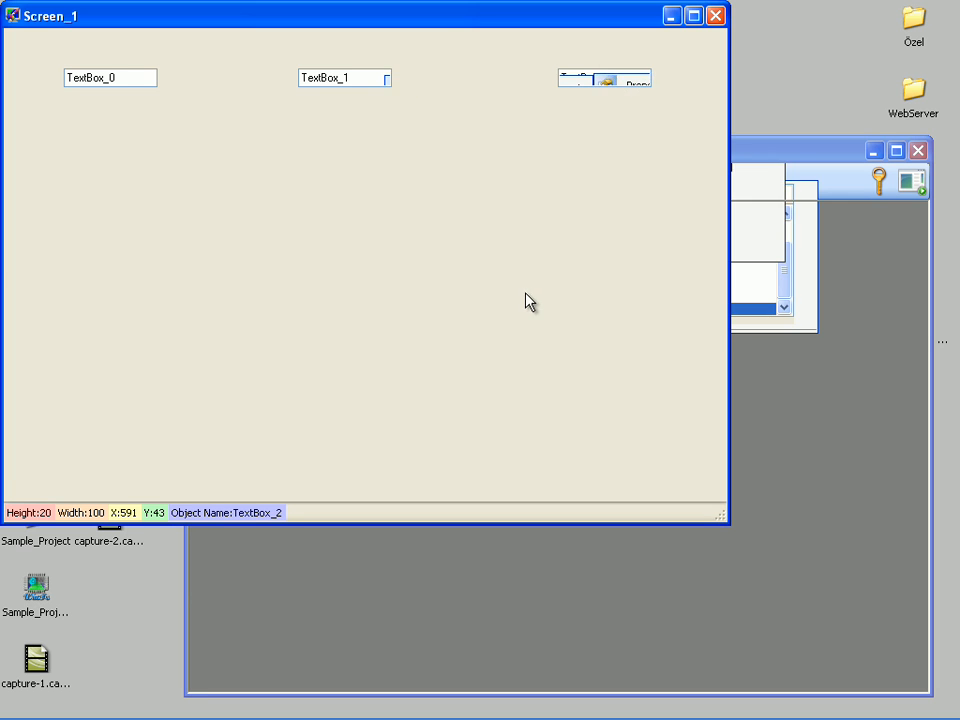
Step: Add a gauge below TextBox_0 at about X 6, Y 77 and enlarge it to nearly twice its default size
right_click(43, 132)
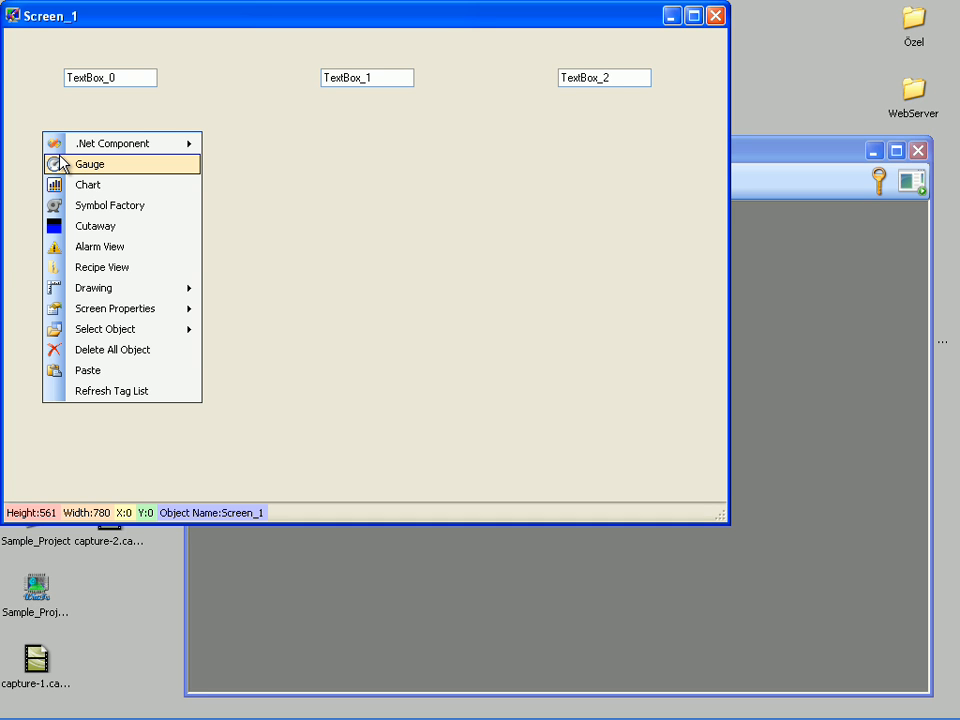
left_click(60, 163)
left_click_drag(81, 178, 58, 141)
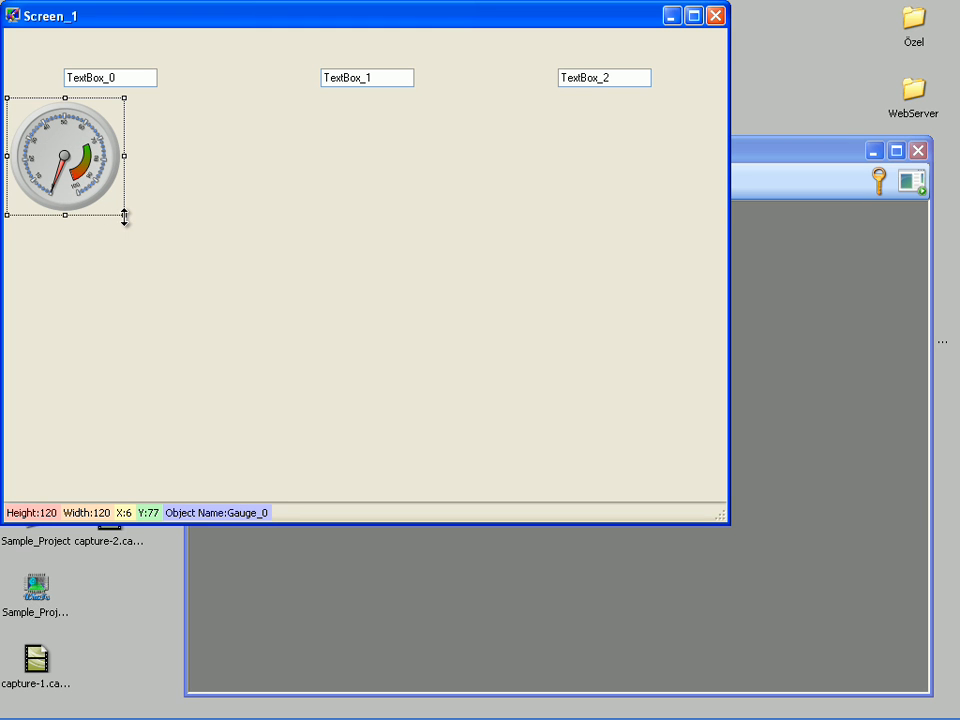
left_click_drag(124, 216, 227, 333)
left_click(160, 183)
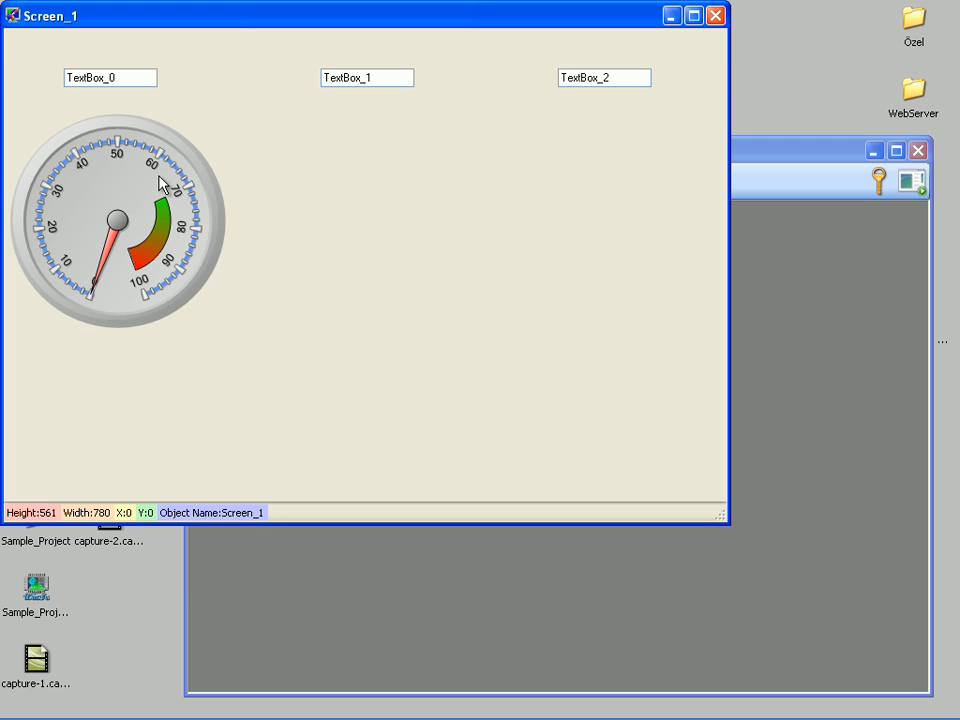
Step: Link the value of the gauge below TextBox_0 to the tag Tank1_Temp
right_click(160, 183)
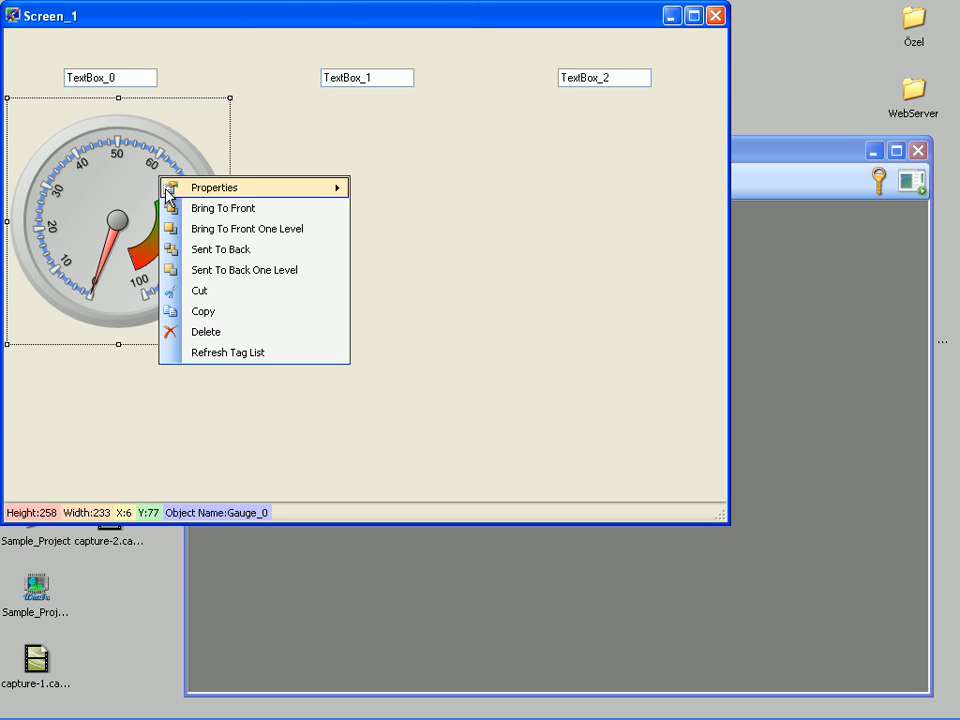
mouse_move(180, 192)
mouse_move(424, 253)
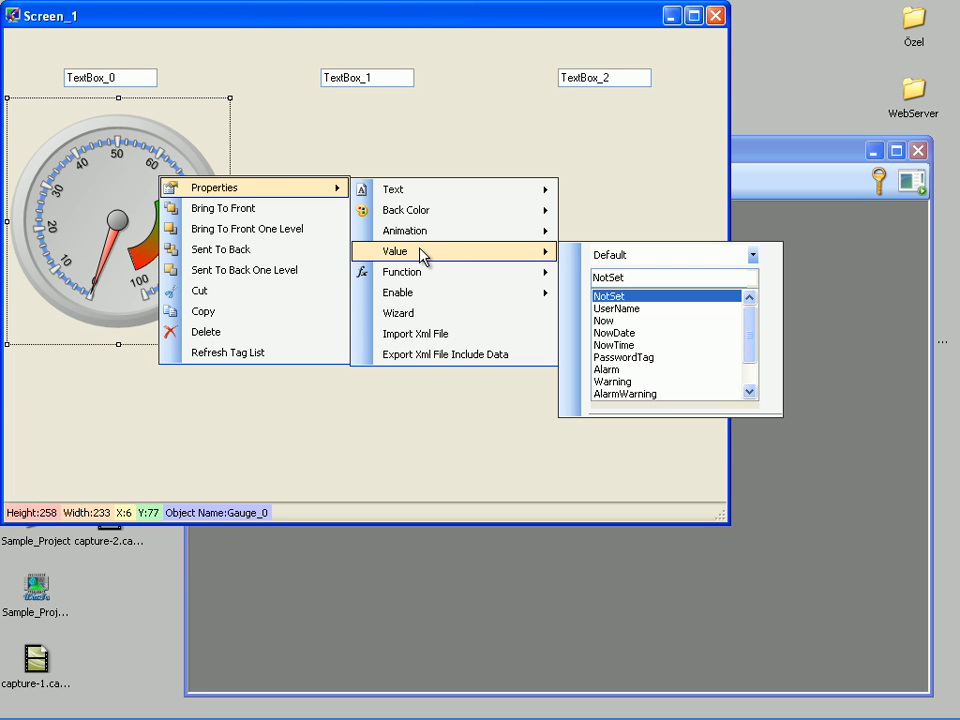
left_click_drag(759, 330, 750, 377)
left_click(650, 370)
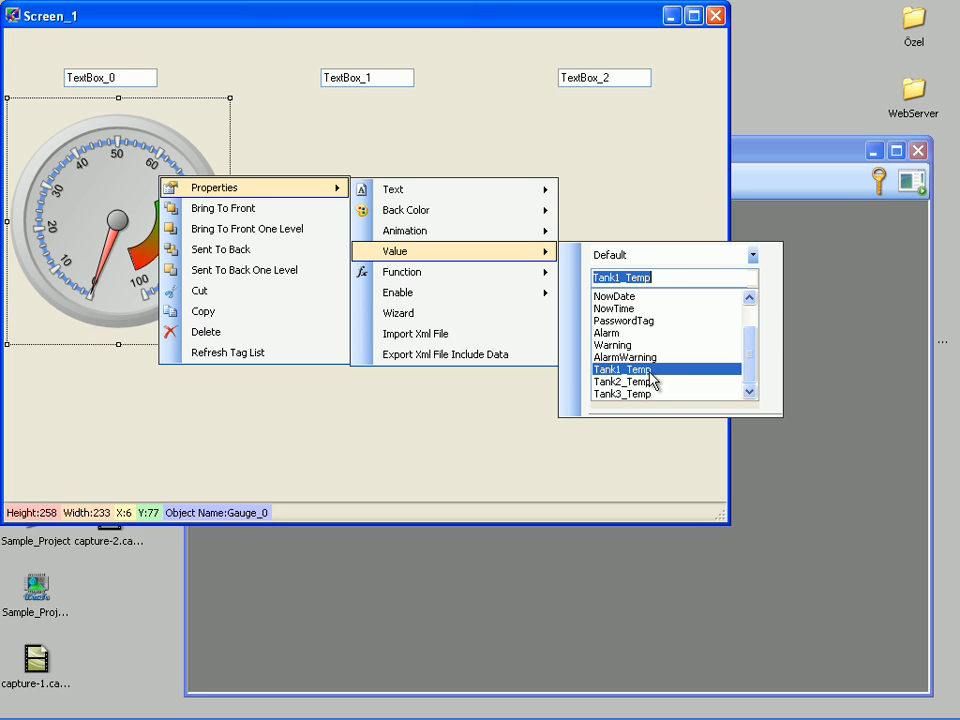
Step: Turn on the glass effect for the gauge's frame in the Gauge Wizard
left_click(470, 320)
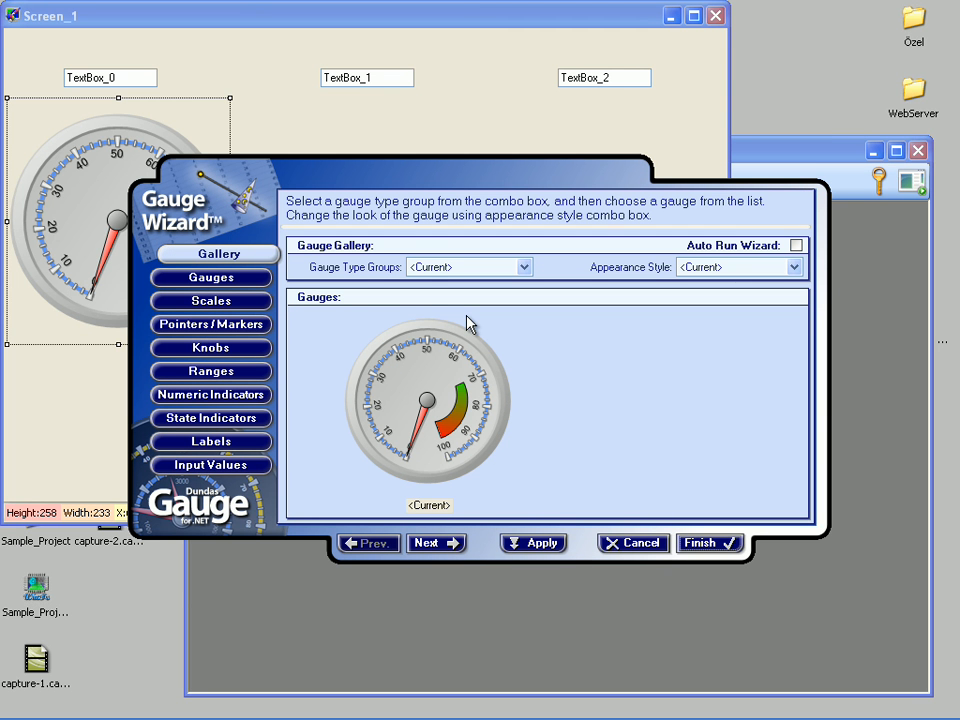
left_click(266, 278)
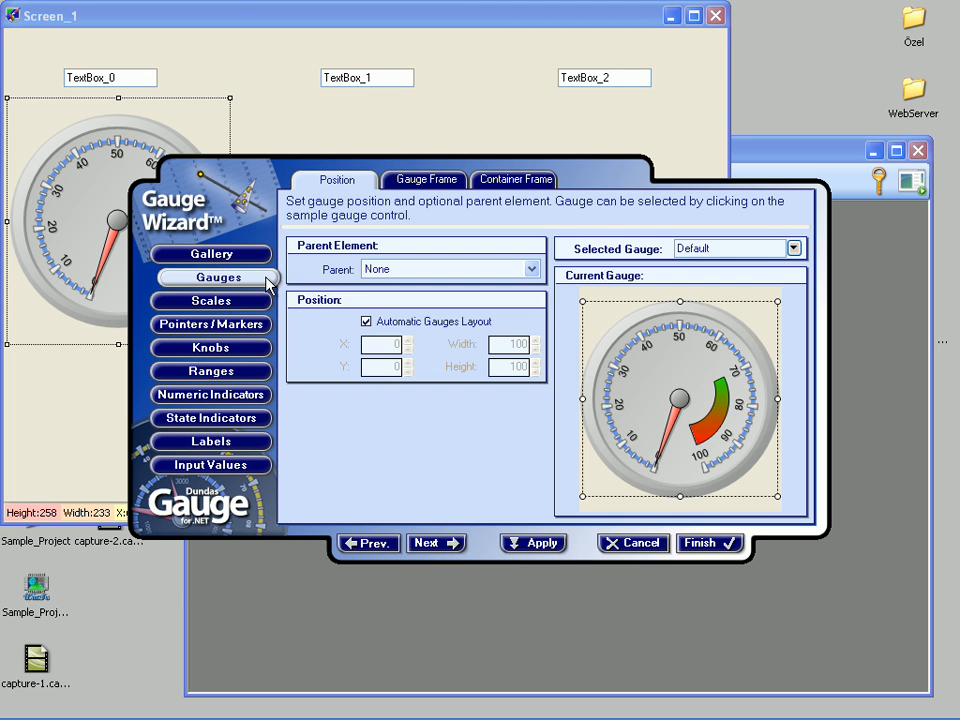
left_click(418, 181)
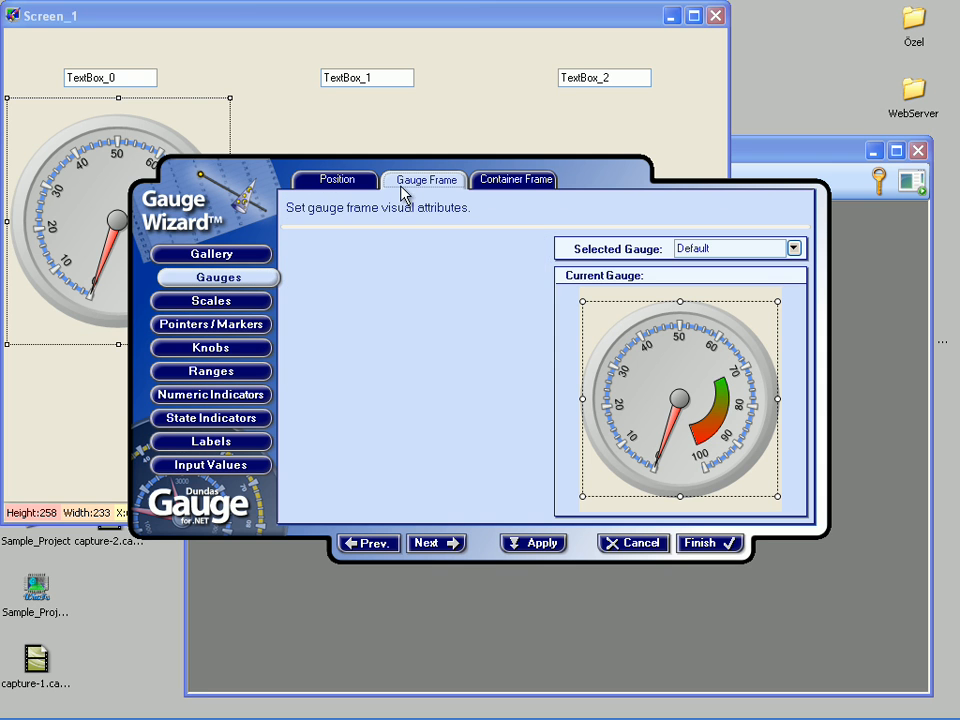
left_click(344, 313)
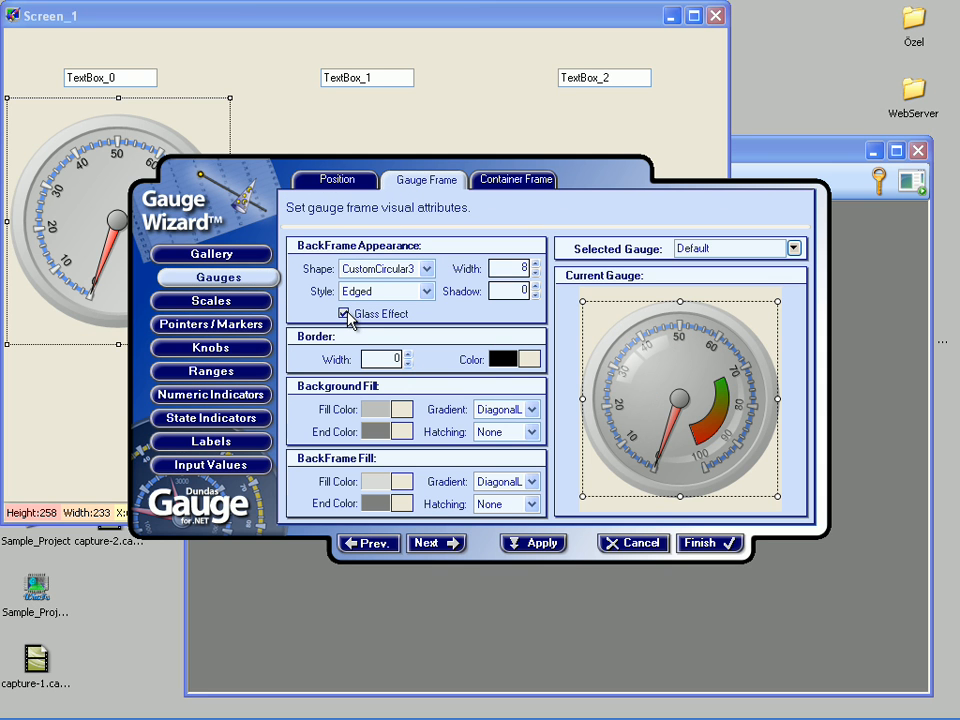
Step: Enable dampening for the gauge's pointer and finish the Gauge Wizard
left_click(258, 324)
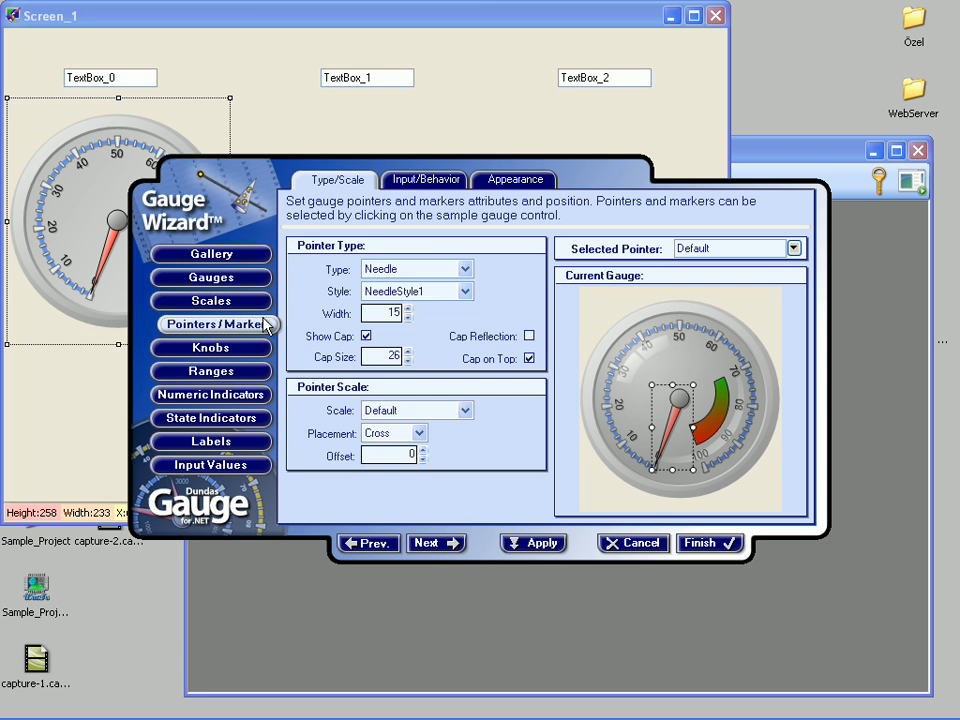
left_click(405, 179)
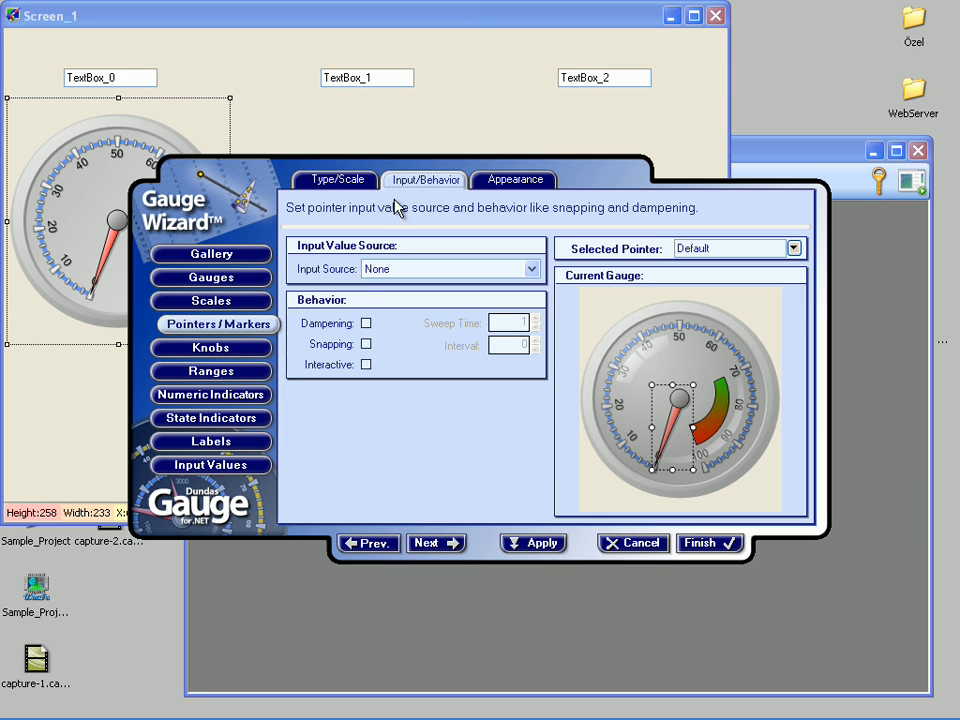
left_click(366, 323)
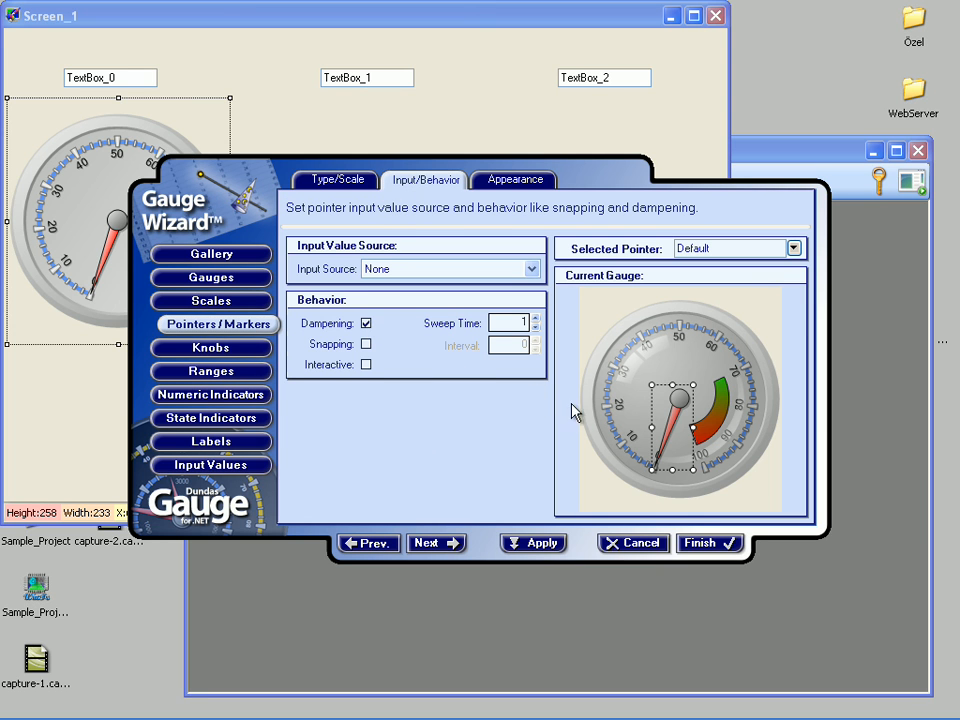
left_click(693, 545)
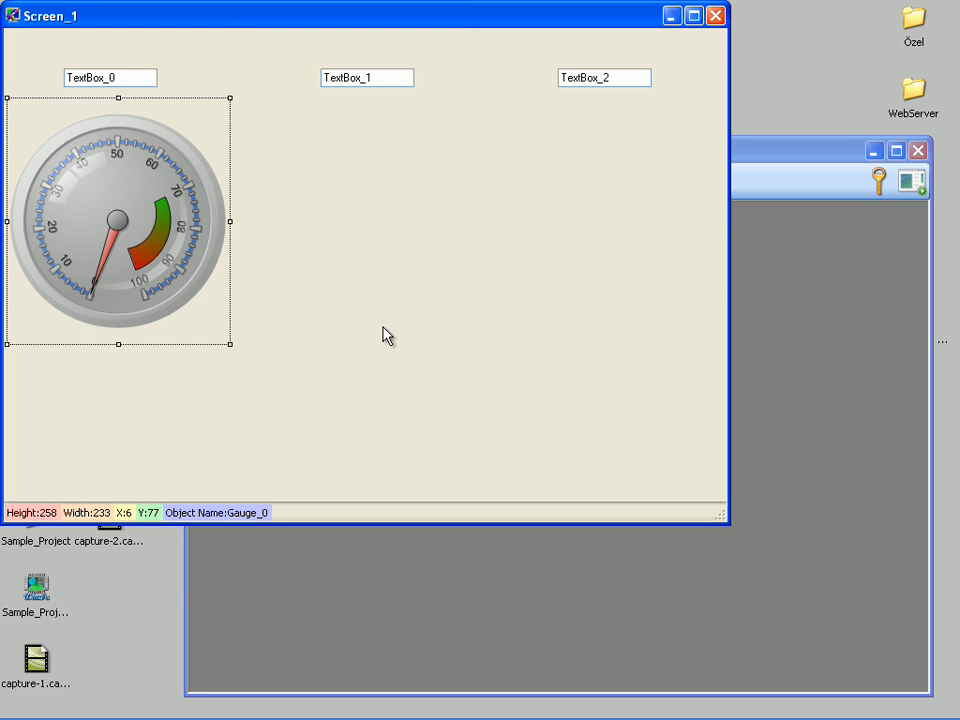
Step: Copy the gauge and place the duplicate below TextBox_1 at about X 256, Y 77
right_click(214, 219)
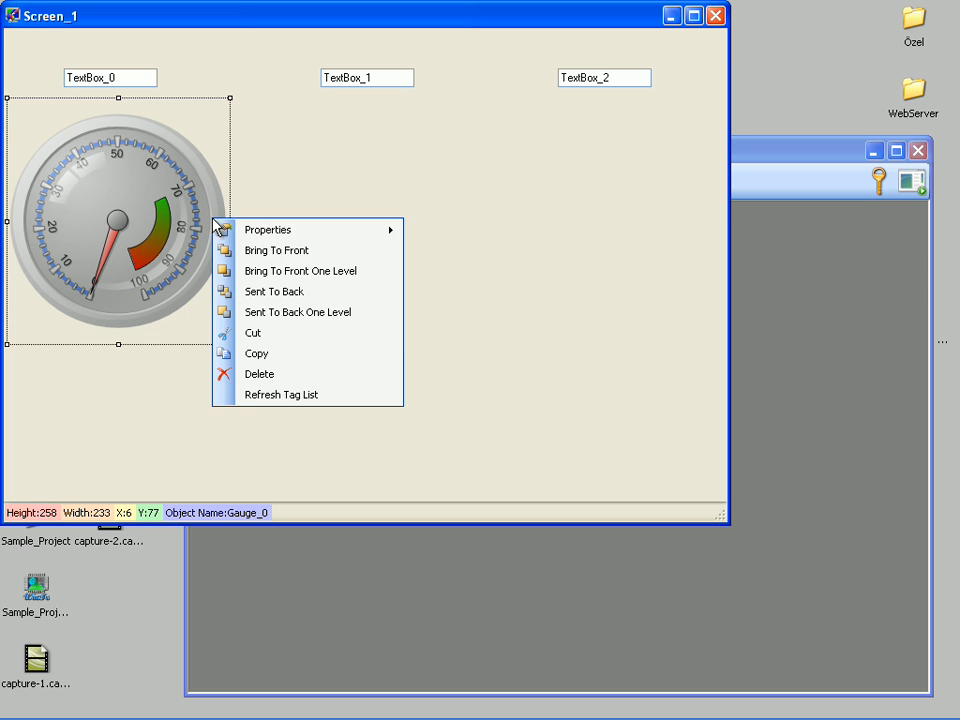
left_click(291, 356)
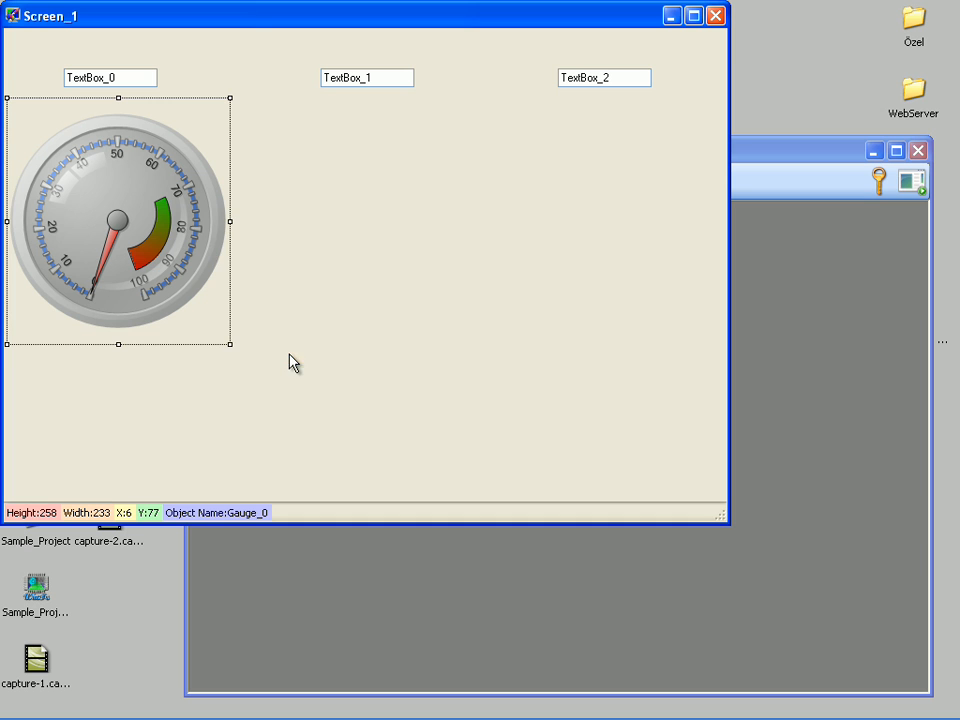
right_click(341, 186)
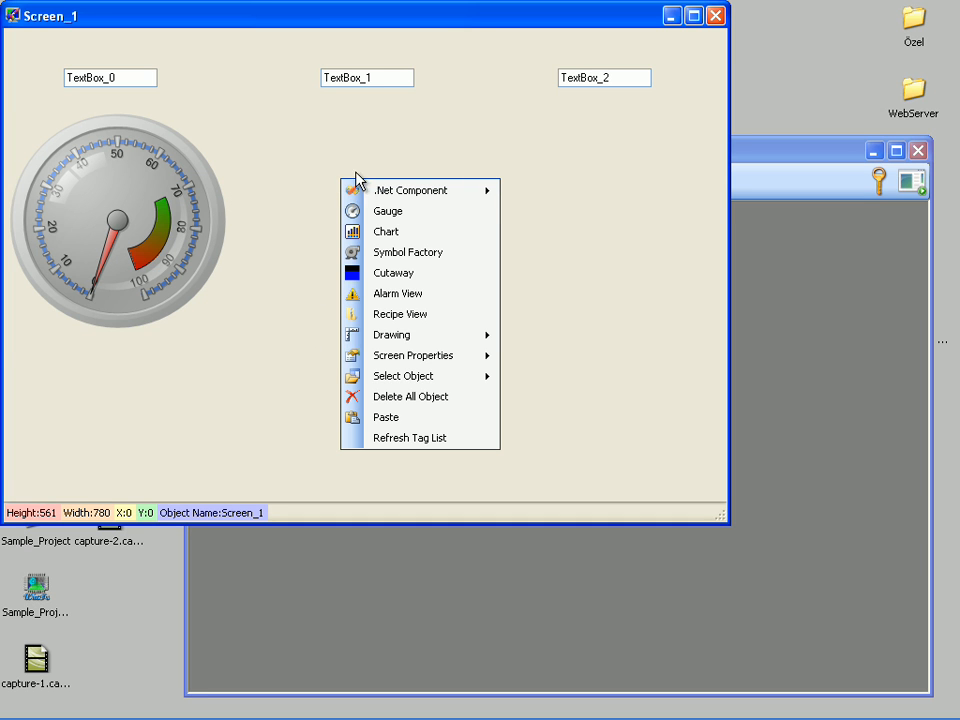
left_click(387, 417)
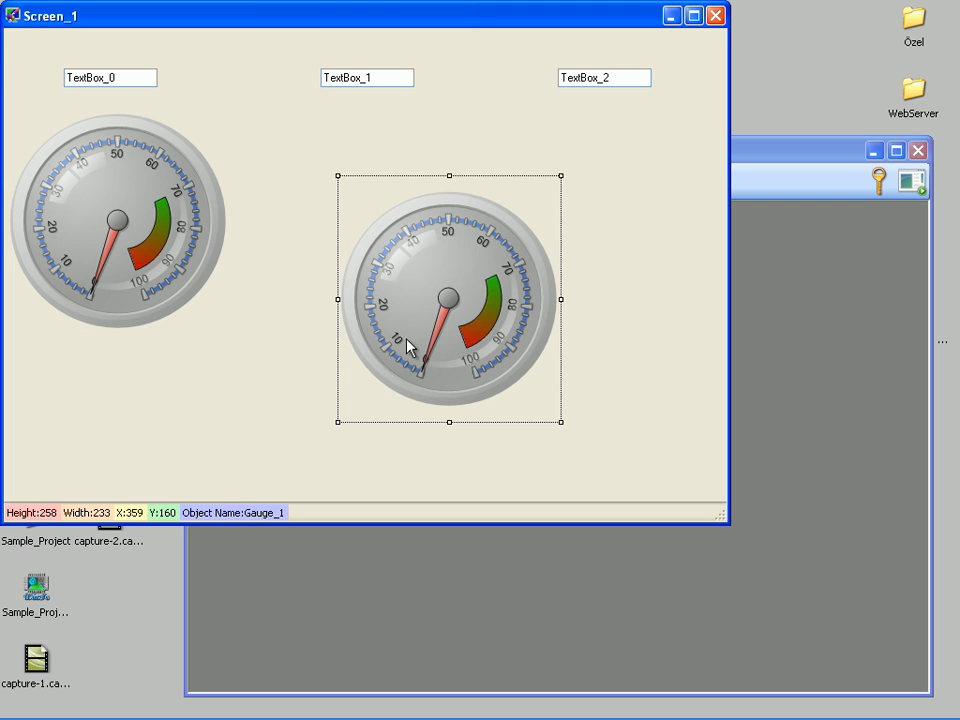
left_click_drag(433, 306, 372, 224)
left_click(546, 206)
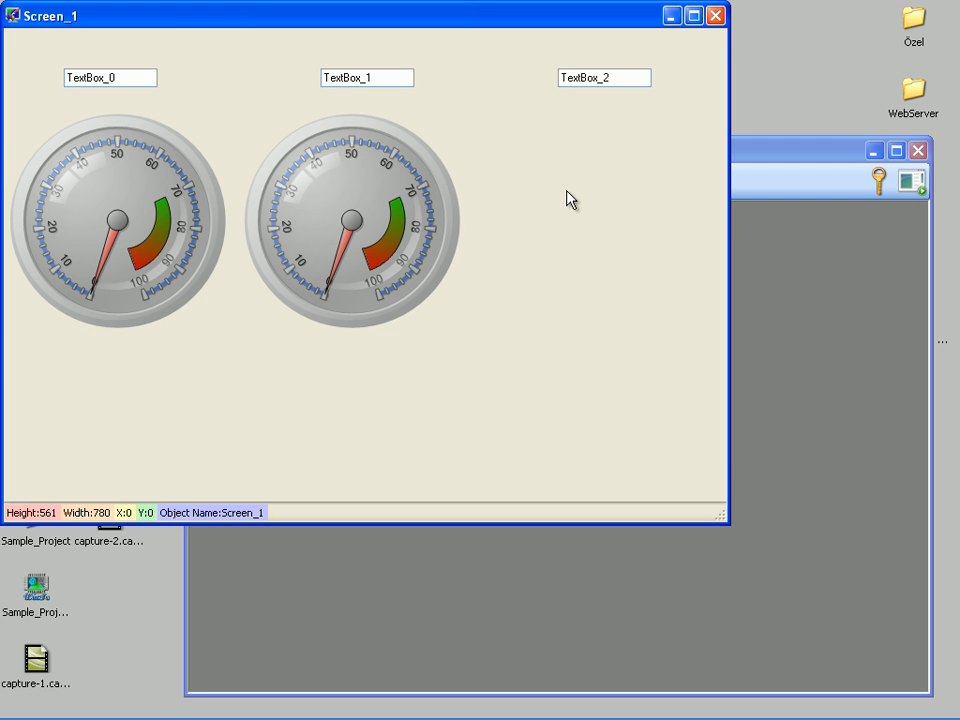
Step: Paste another copy of the gauge and place it below TextBox_2 at about X 514, Y 77
right_click(568, 196)
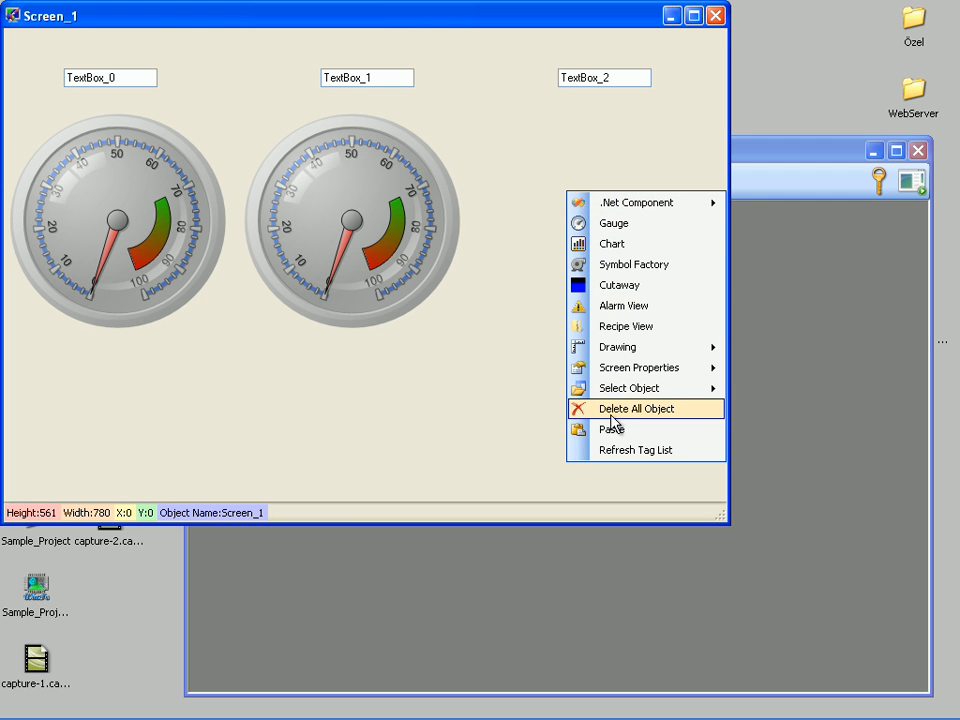
left_click(612, 432)
left_click_drag(606, 336, 577, 225)
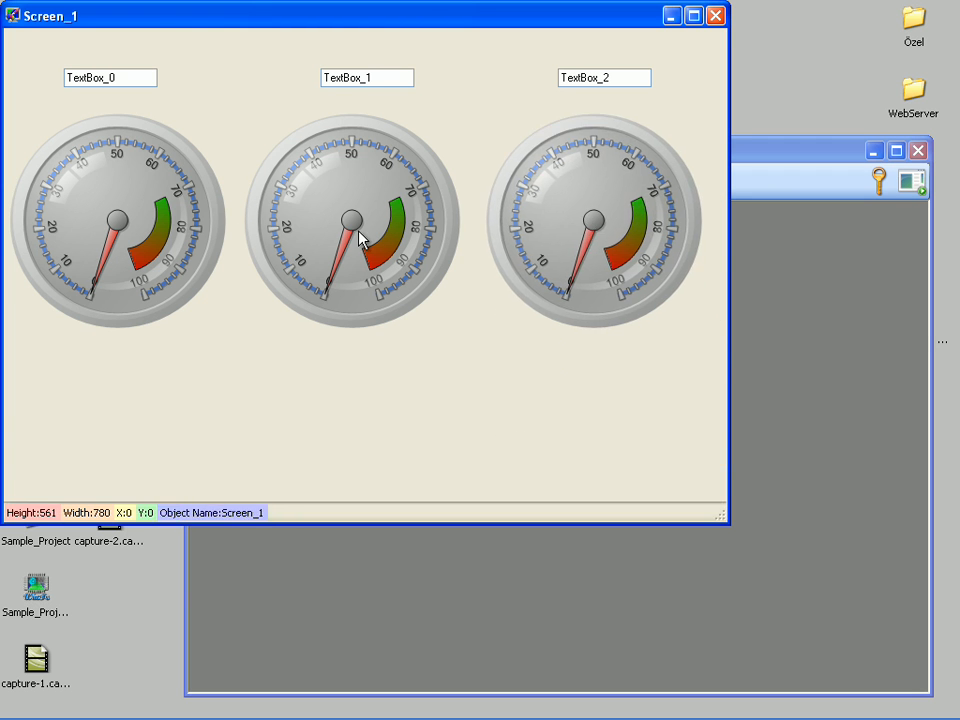
Step: Link the value of the gauge below TextBox_1 to the tag Tank2_Temp
right_click(362, 238)
left_click(390, 244)
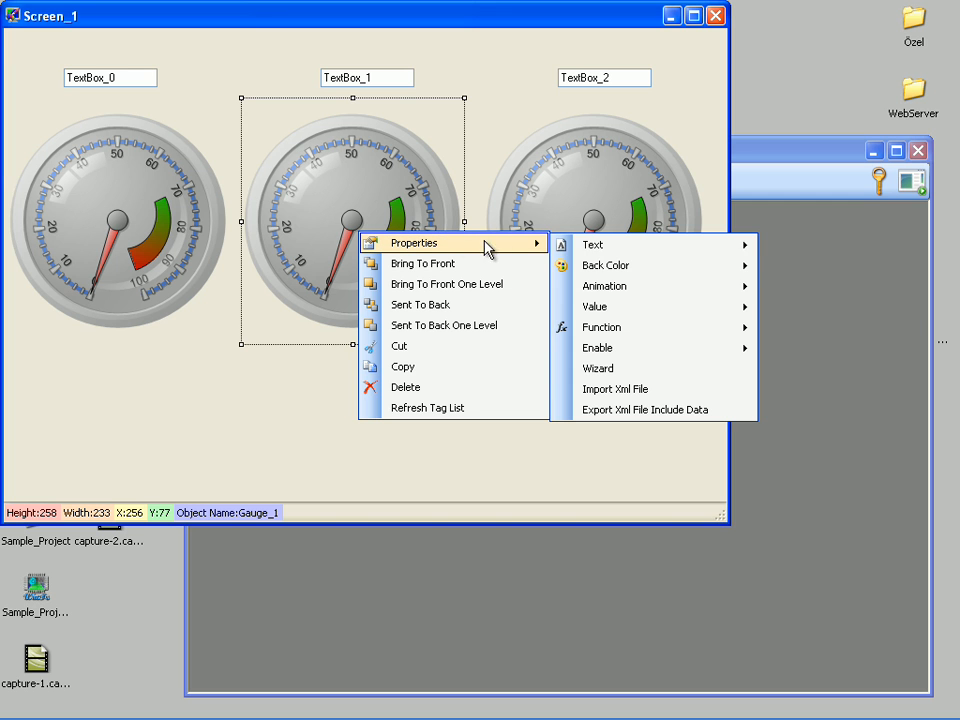
mouse_move(604, 306)
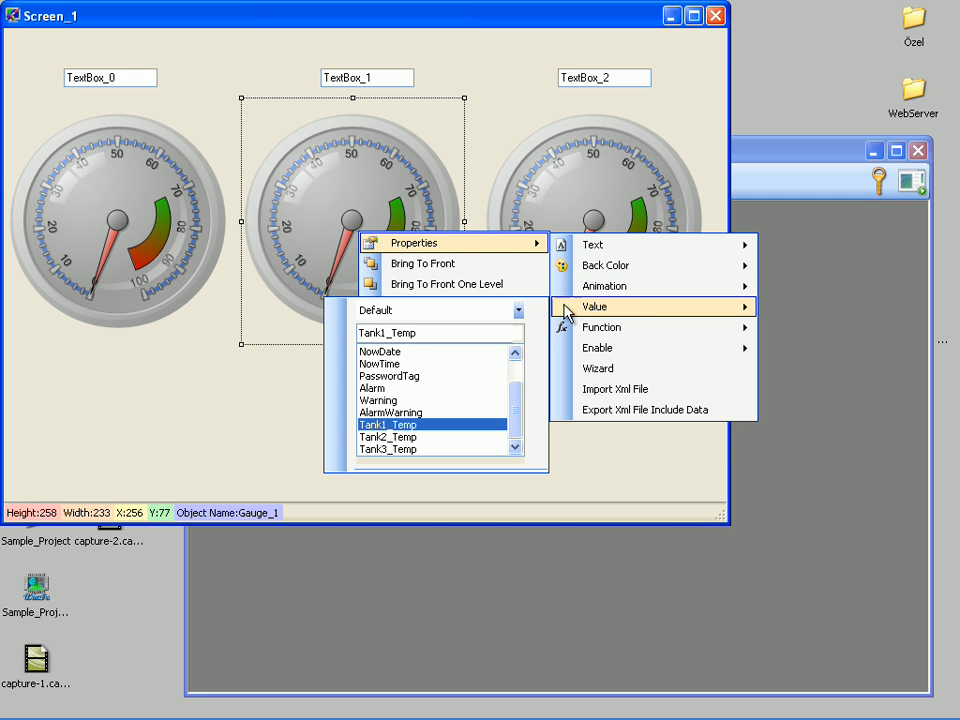
left_click(413, 437)
left_click(268, 435)
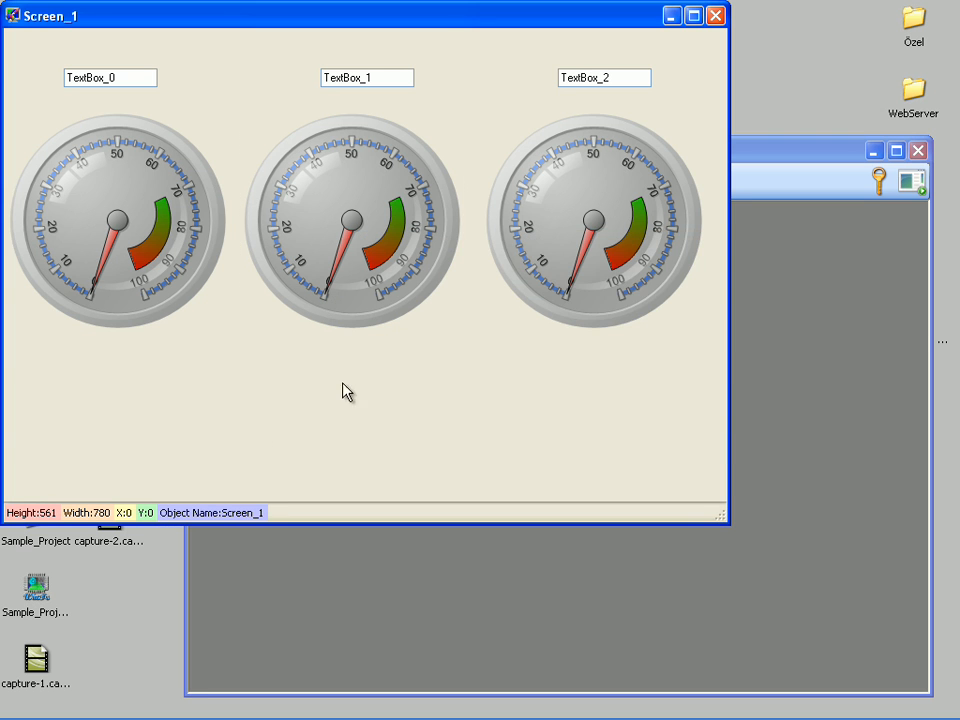
Step: Link the value of the gauge below TextBox_2 to the tag Tank3_Temp
right_click(541, 210)
mouse_move(553, 208)
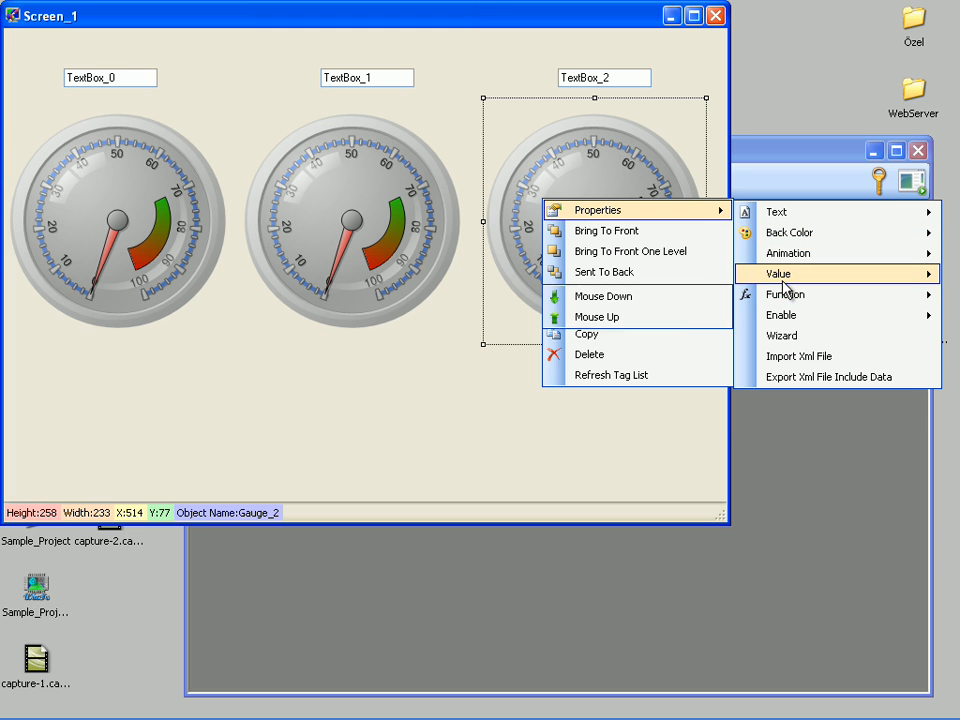
mouse_move(781, 280)
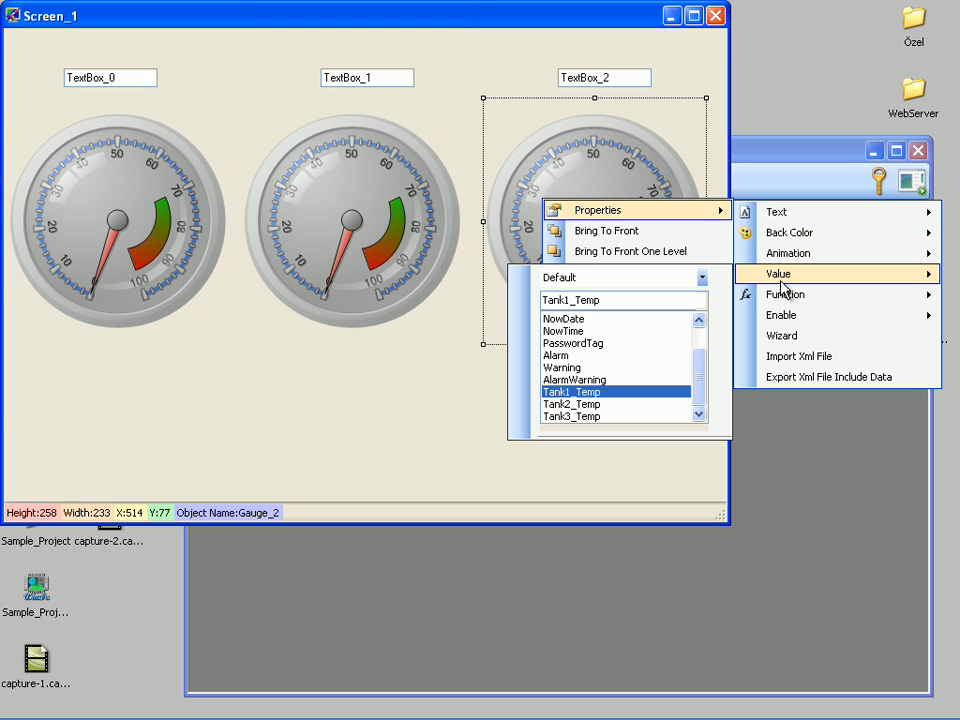
left_click(563, 416)
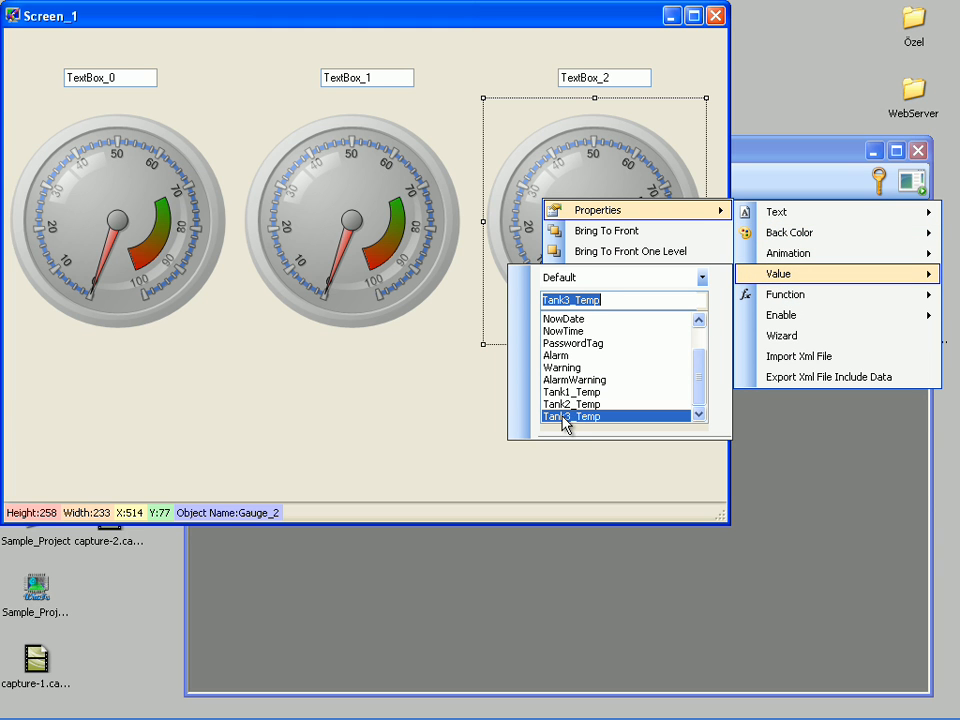
left_click(439, 399)
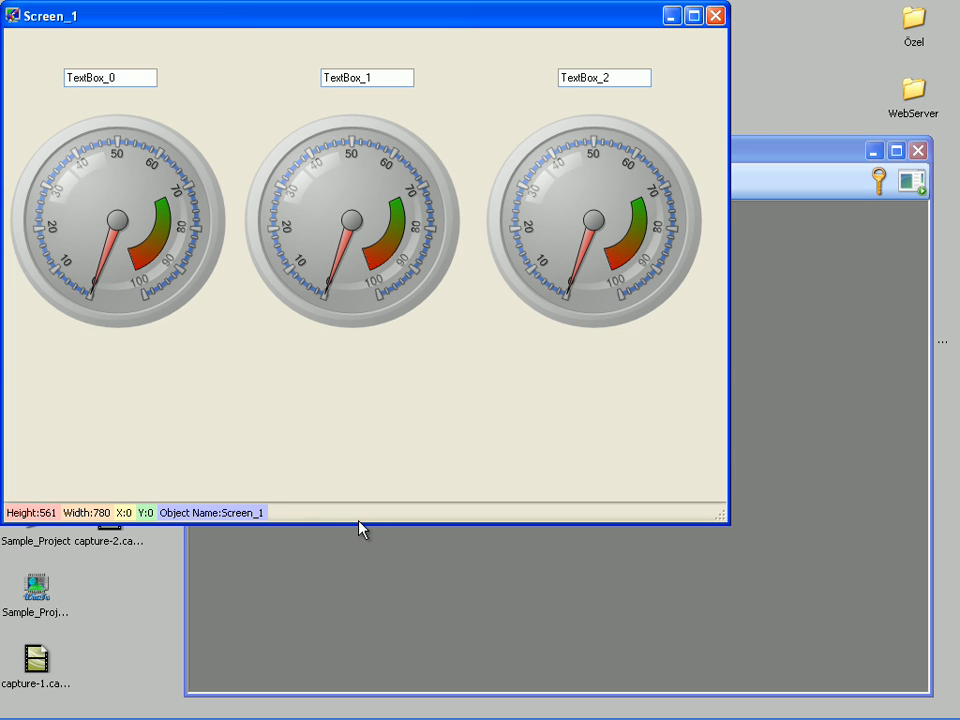
Step: Extend Screen_1 to about 716 high and add a chart below the gauges at about X 27, Y 337, sized about 699 by 314
left_click_drag(358, 524, 313, 668)
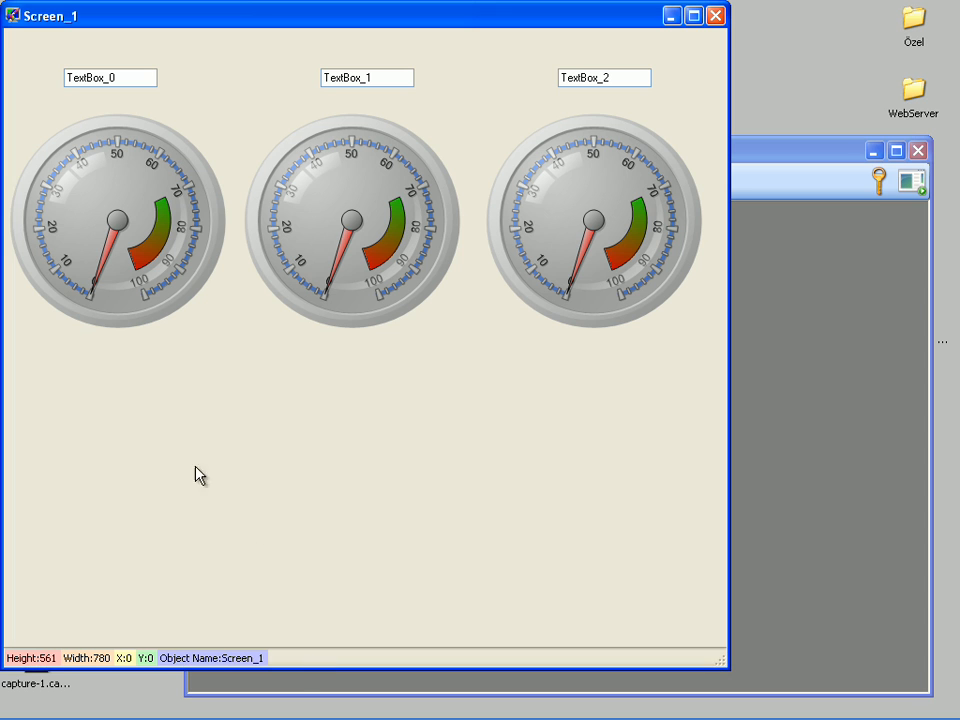
right_click(77, 353)
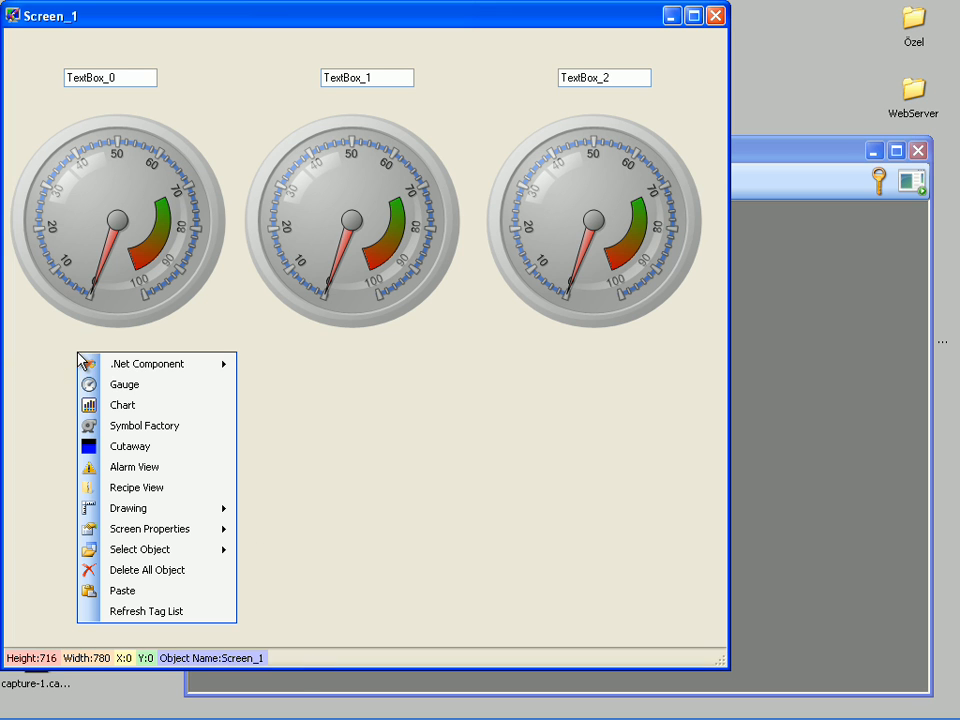
left_click(108, 406)
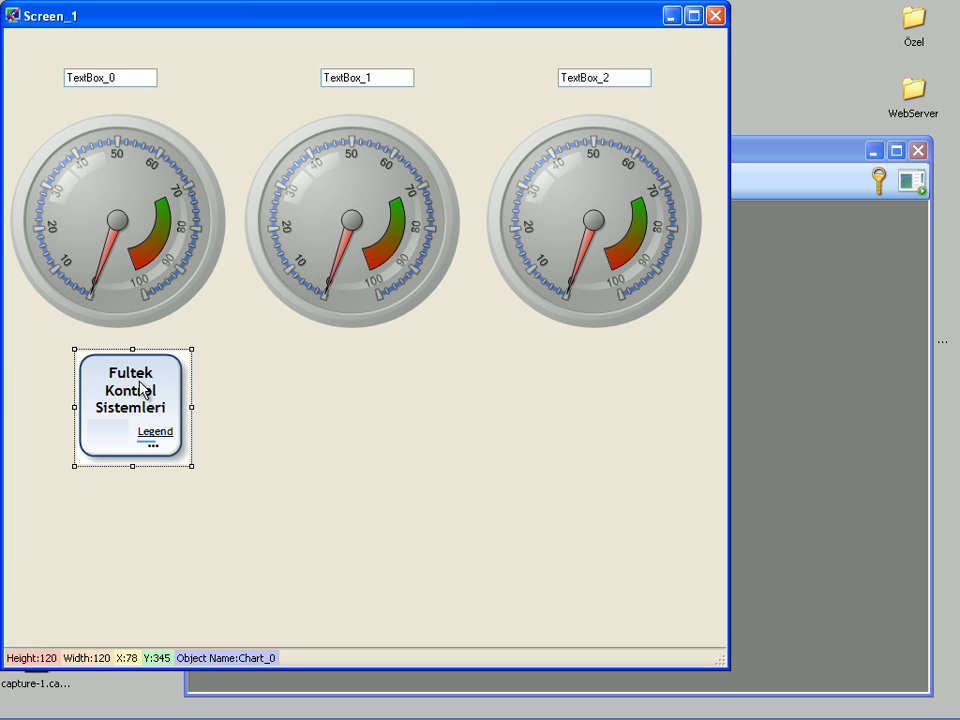
left_click_drag(146, 380, 101, 372)
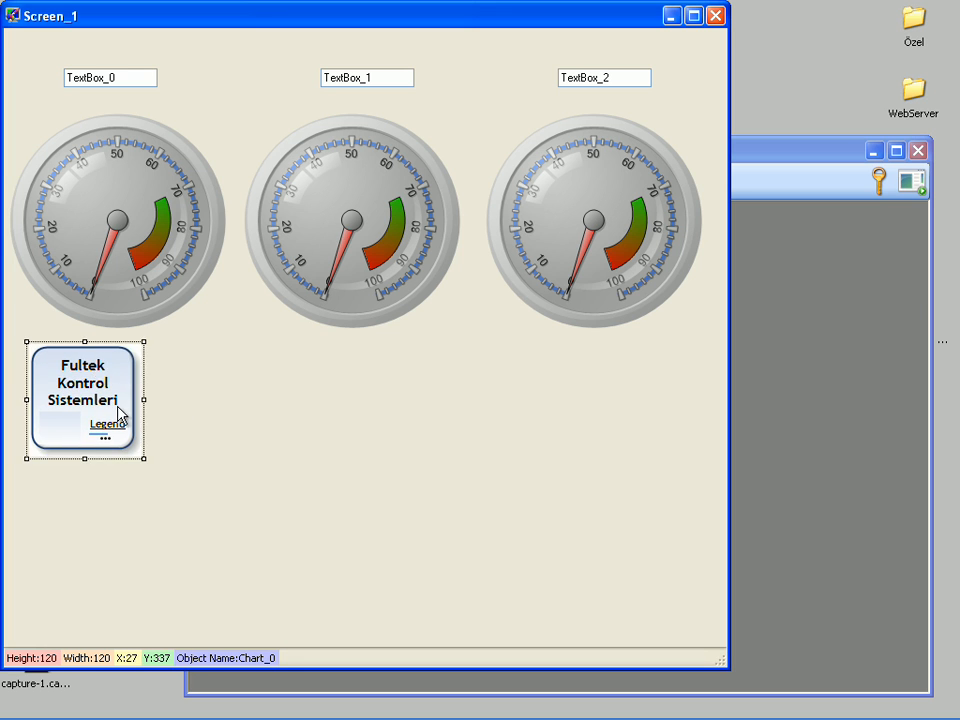
left_click_drag(143, 459, 686, 639)
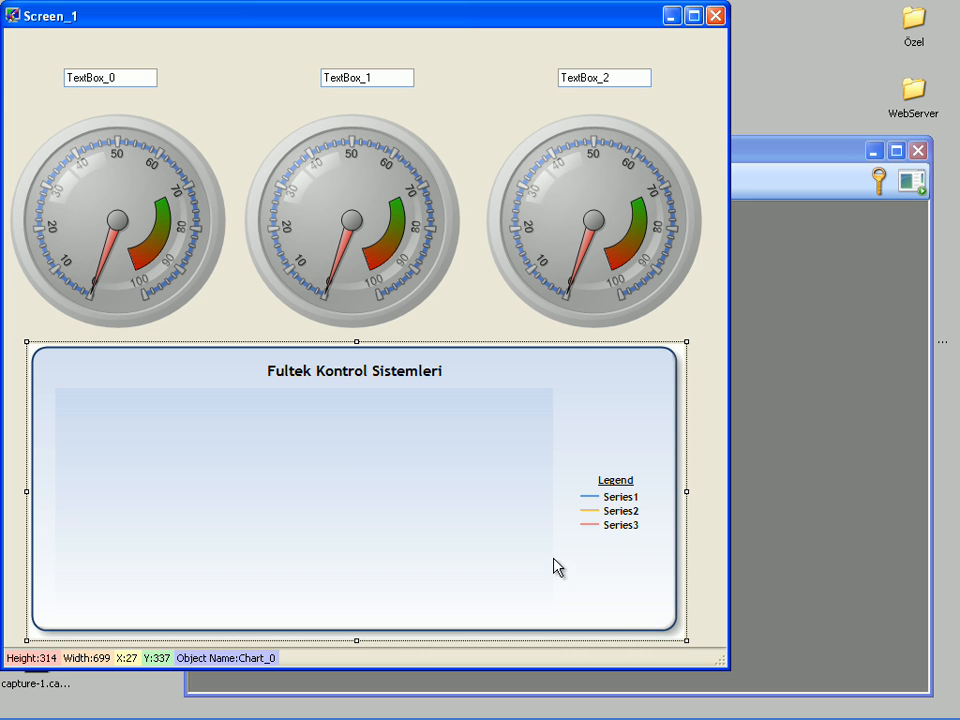
Step: Link the chart's Series1 value to the tag Tank1_Temp
right_click(183, 410)
mouse_move(190, 420)
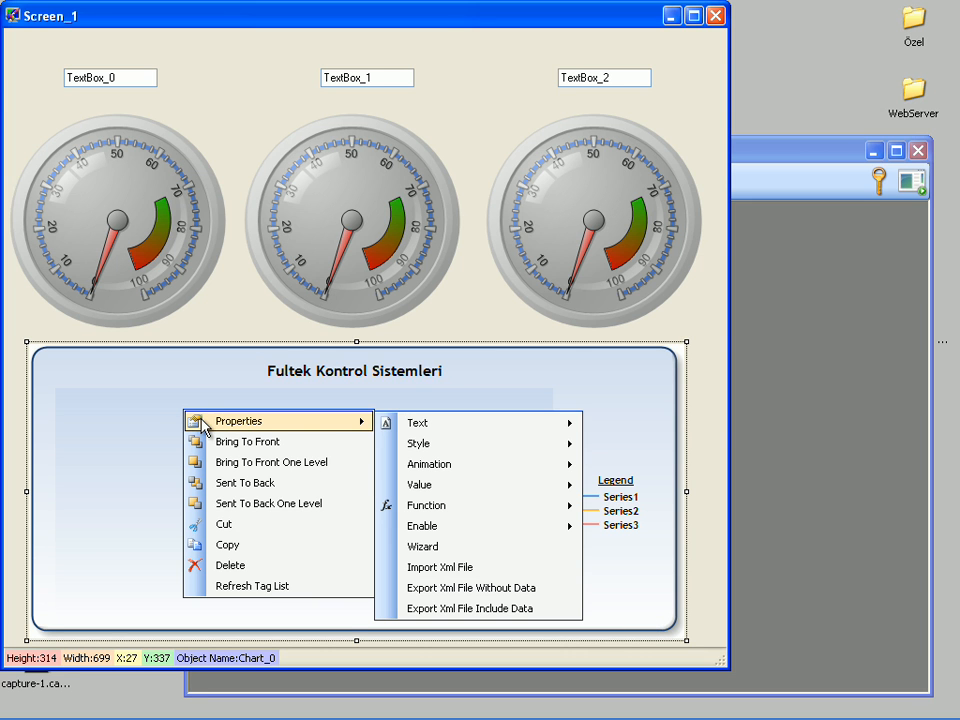
mouse_move(452, 486)
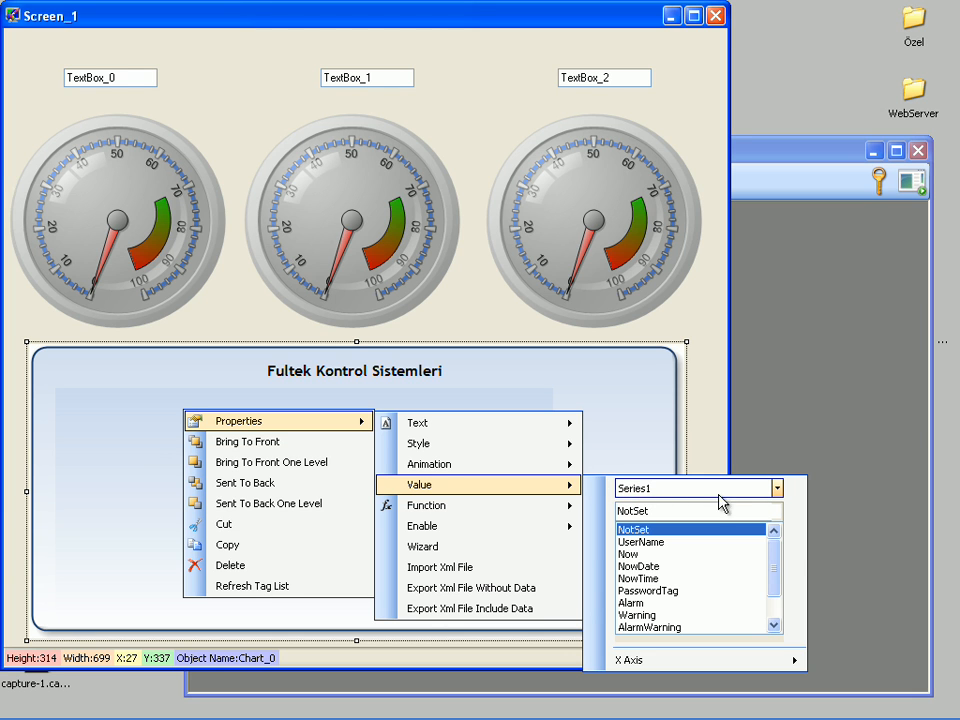
left_click_drag(778, 562, 777, 576)
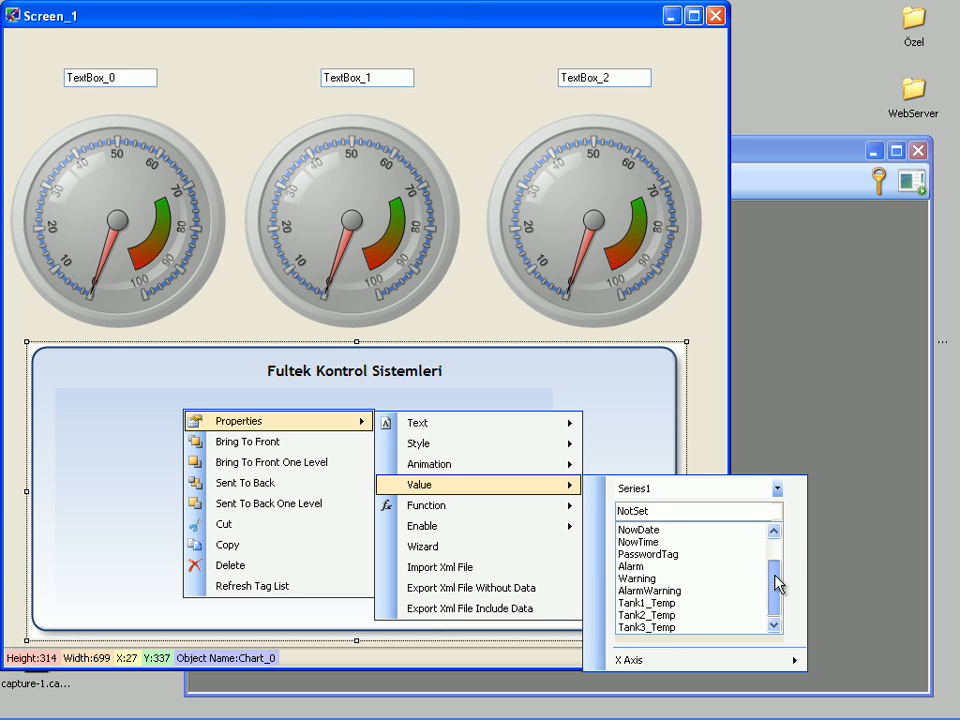
left_click(678, 604)
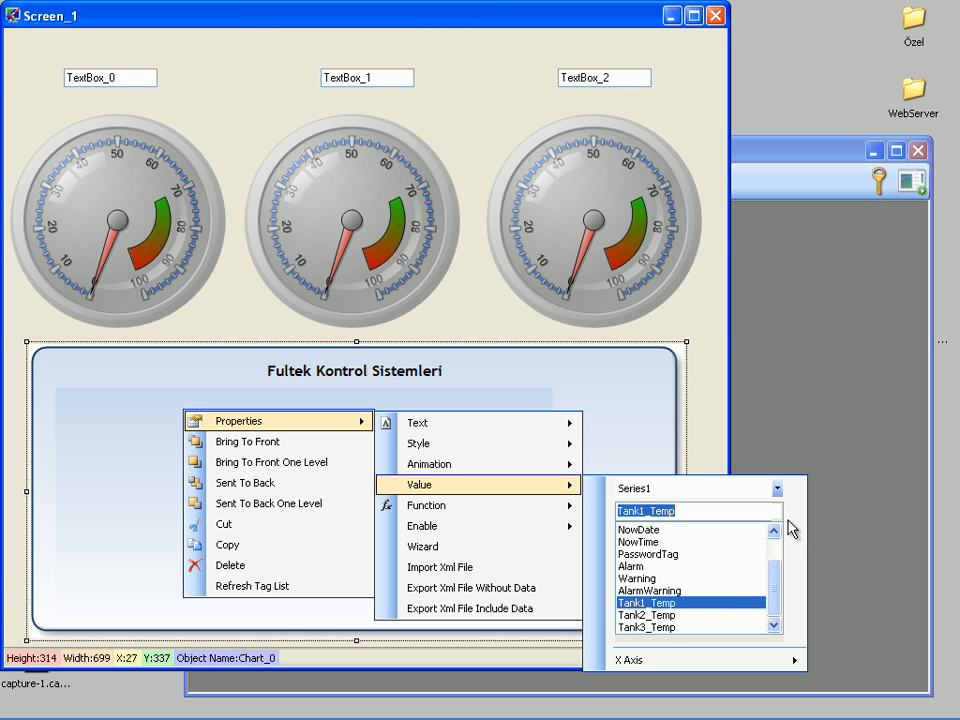
Step: Link the chart's Series2 value to the tag Tank2_Temp
left_click(777, 489)
left_click(709, 518)
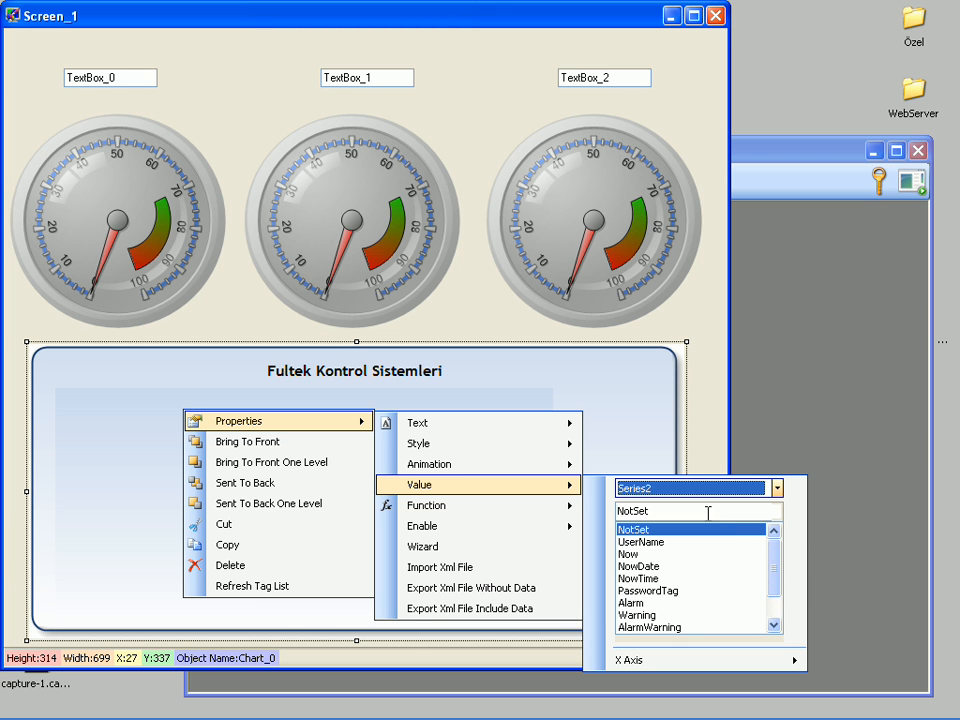
left_click_drag(772, 570, 765, 604)
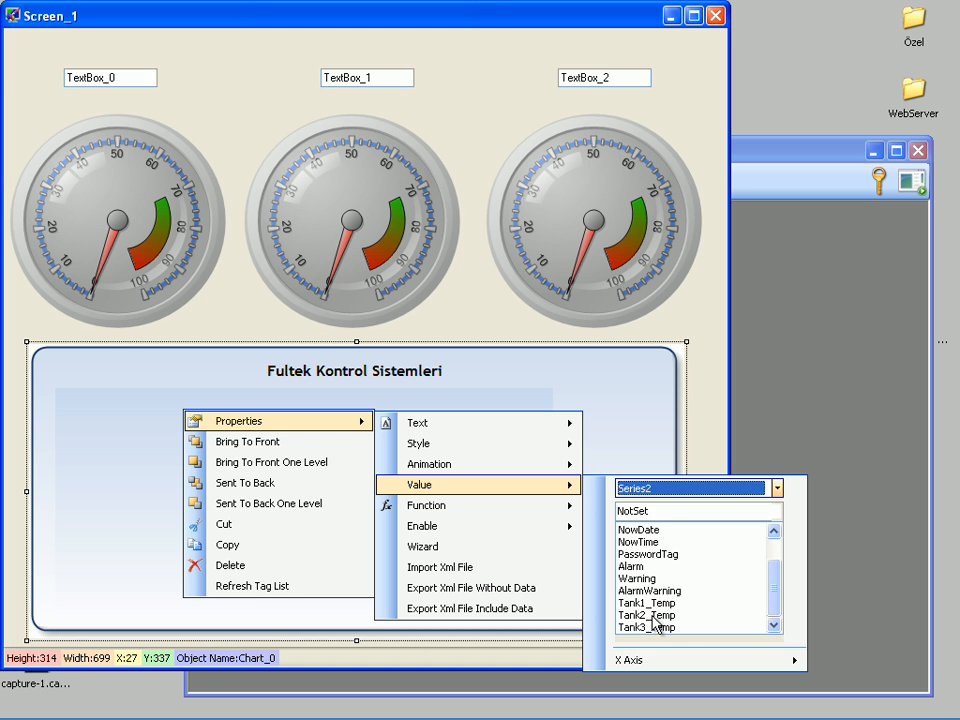
left_click(724, 616)
Step: Link the chart's Series3 value to the tag Tank3_Temp
left_click(777, 489)
left_click(745, 526)
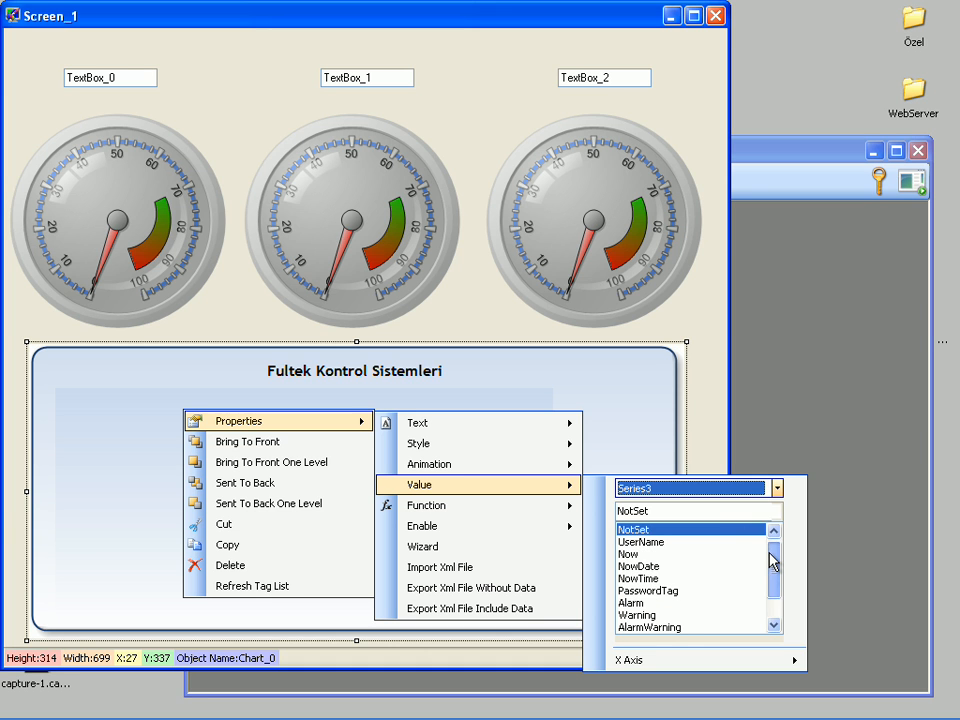
left_click_drag(771, 561, 772, 588)
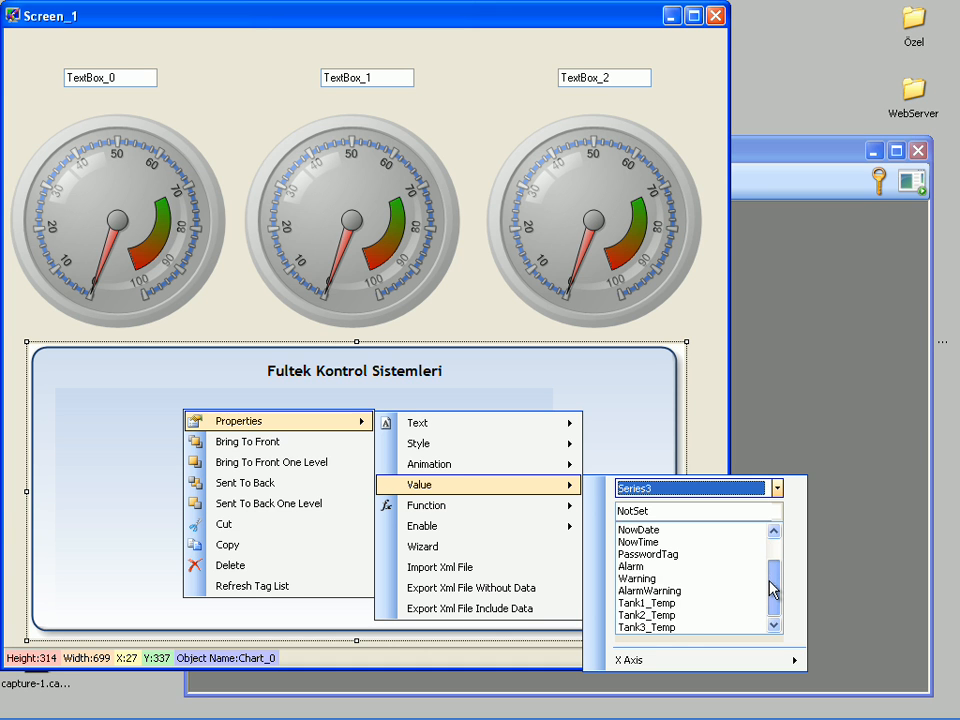
left_click(657, 629)
left_click(652, 421)
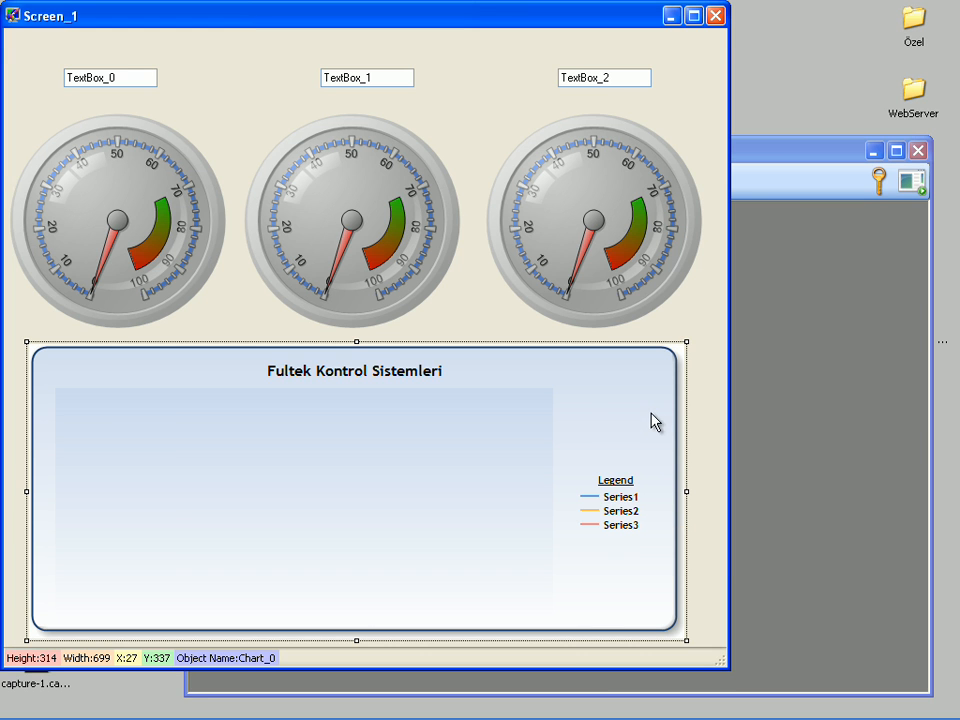
Step: Set the chart's border style to RoundedInside in the chart wizard and apply it to the chart
right_click(615, 391)
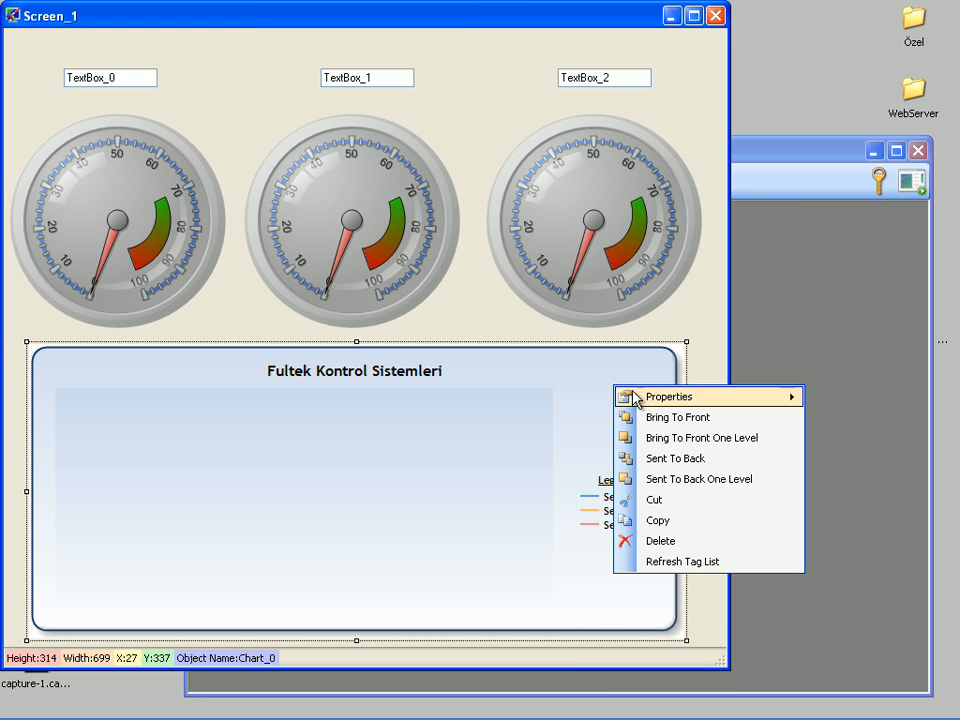
mouse_move(633, 396)
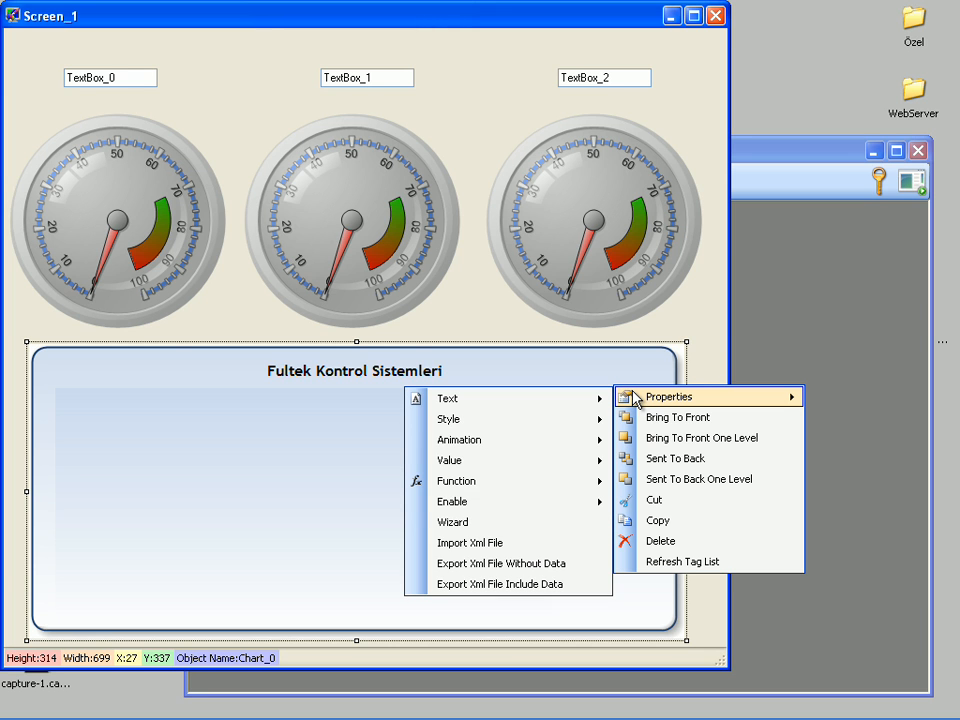
left_click(510, 521)
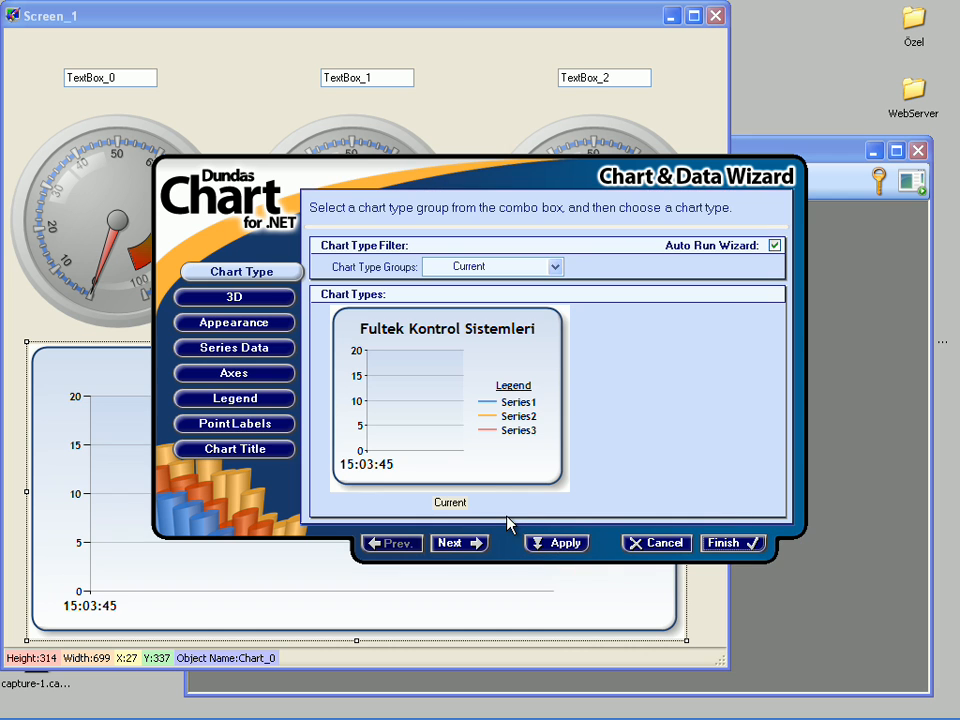
left_click(258, 323)
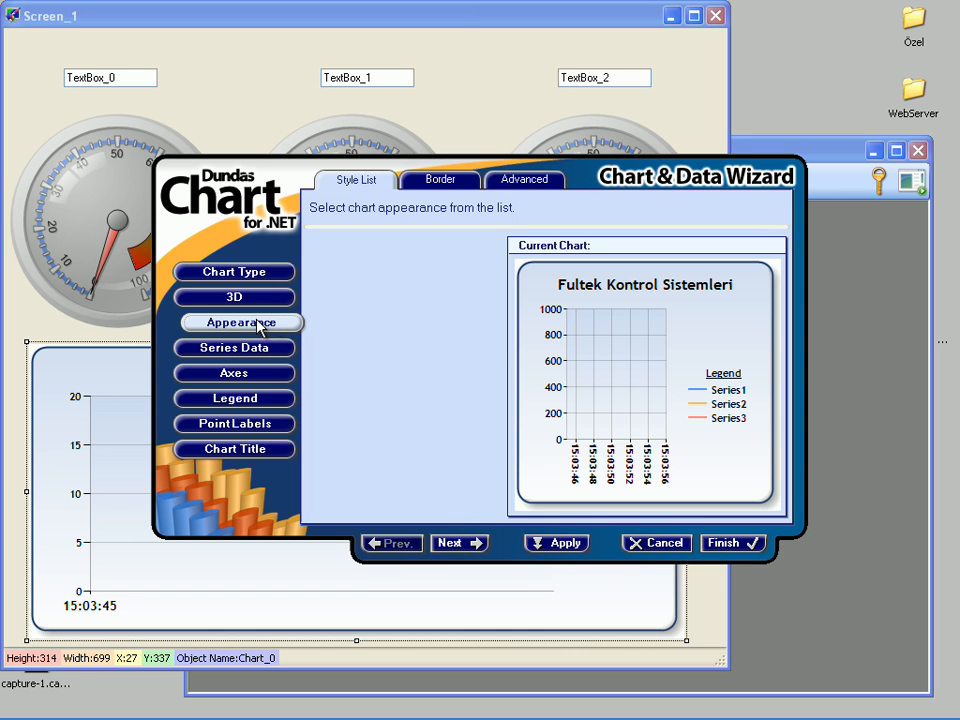
left_click(421, 185)
left_click(407, 271)
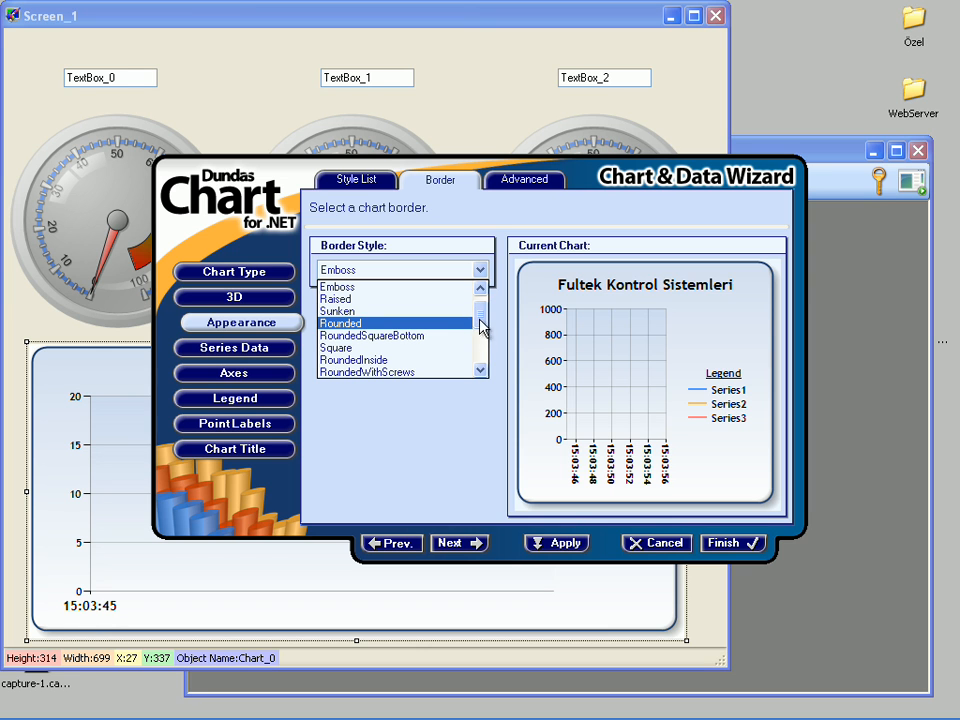
left_click(422, 337)
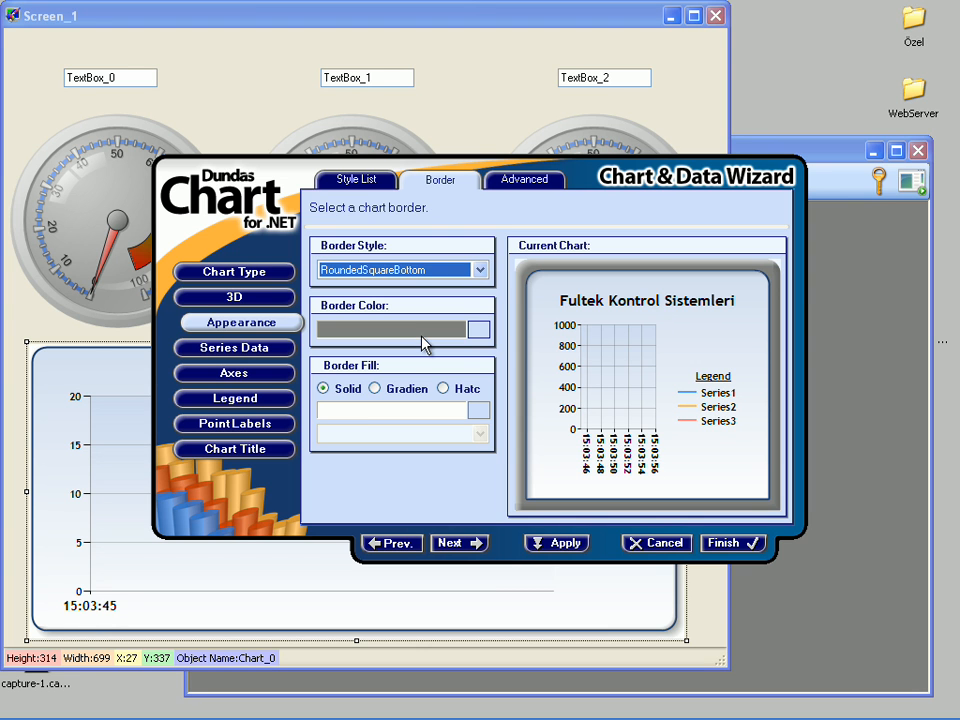
key("Down")
key("Down")
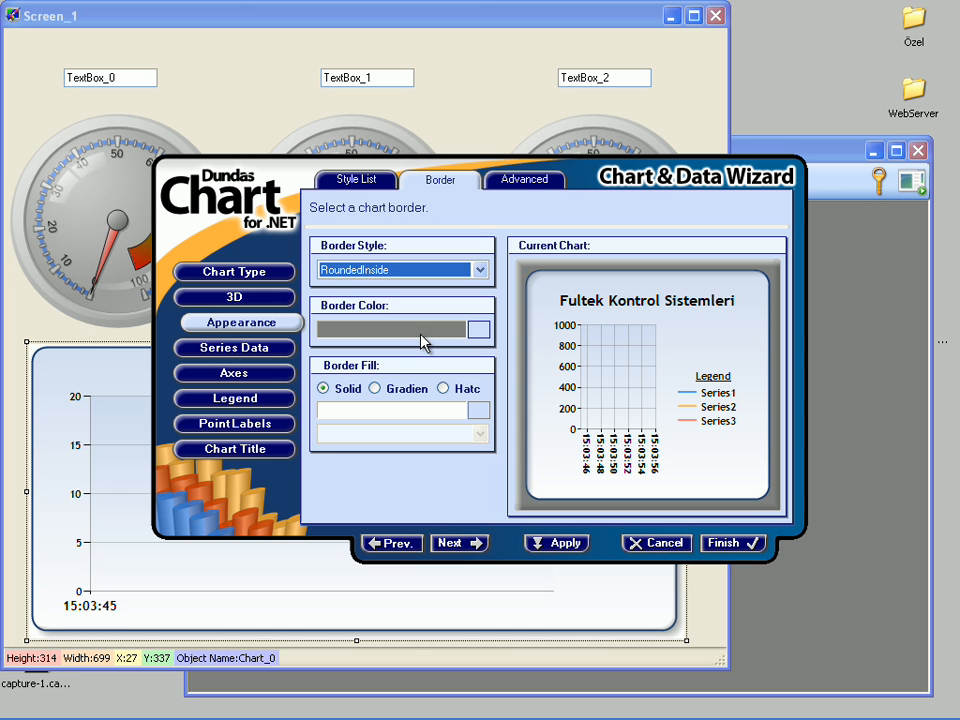
left_click(716, 544)
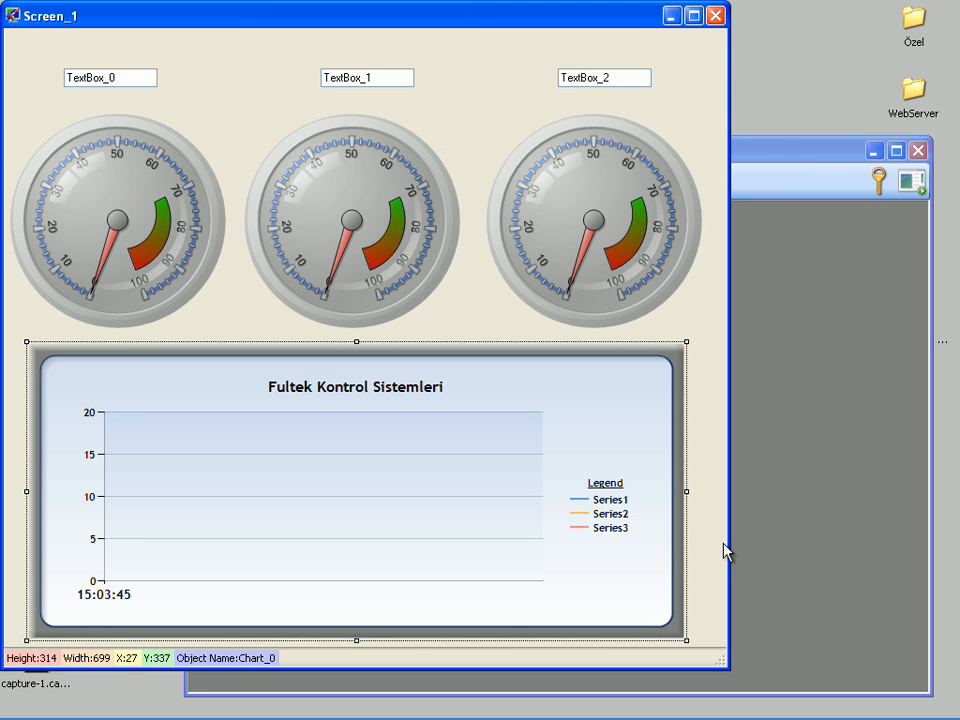
Step: Reopen the chart wizard's series data and rename Series1 as Tank1 Temperature
right_click(604, 414)
mouse_move(614, 422)
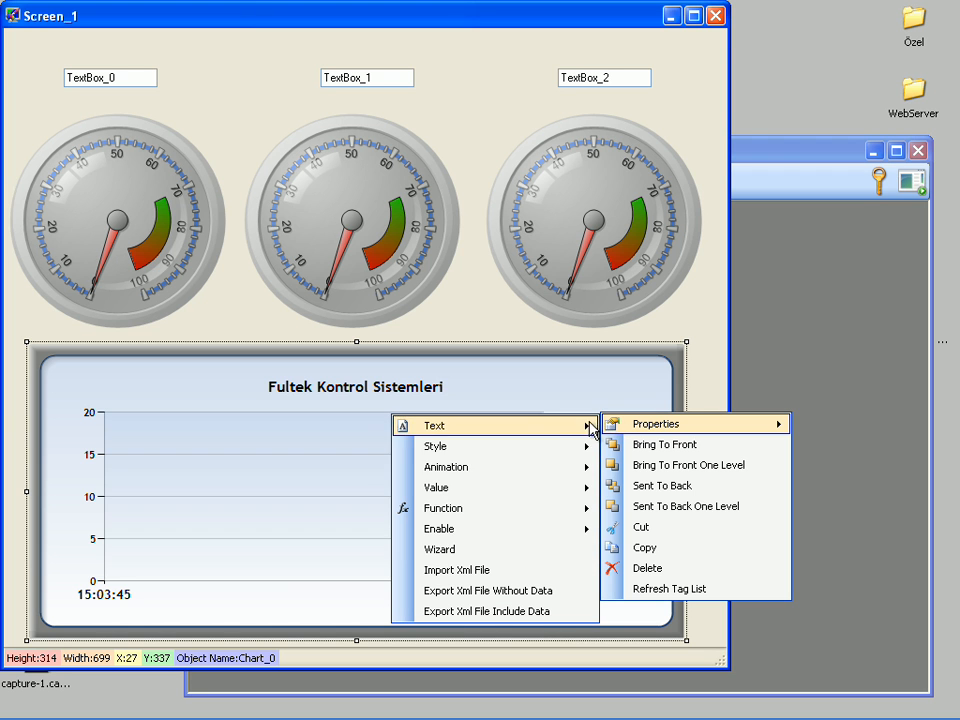
left_click(476, 551)
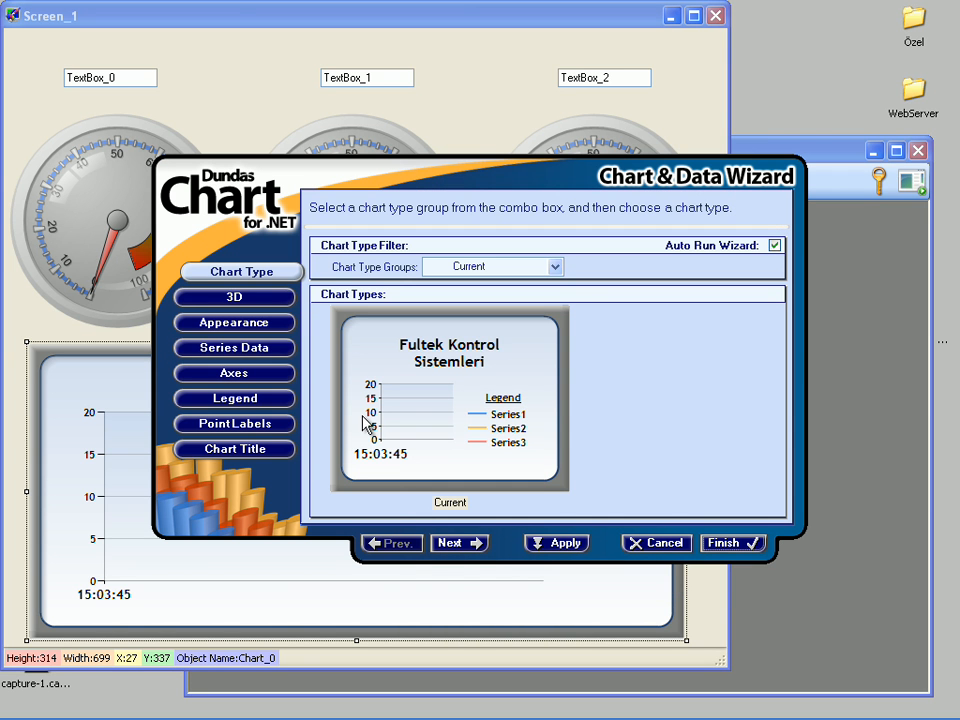
left_click(252, 348)
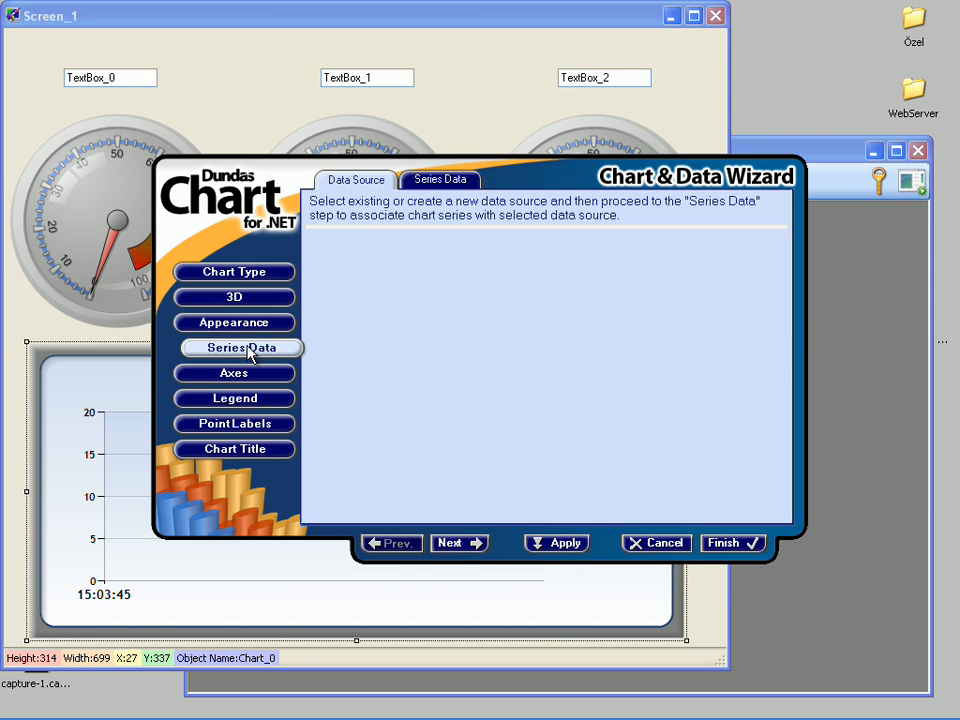
left_click(427, 193)
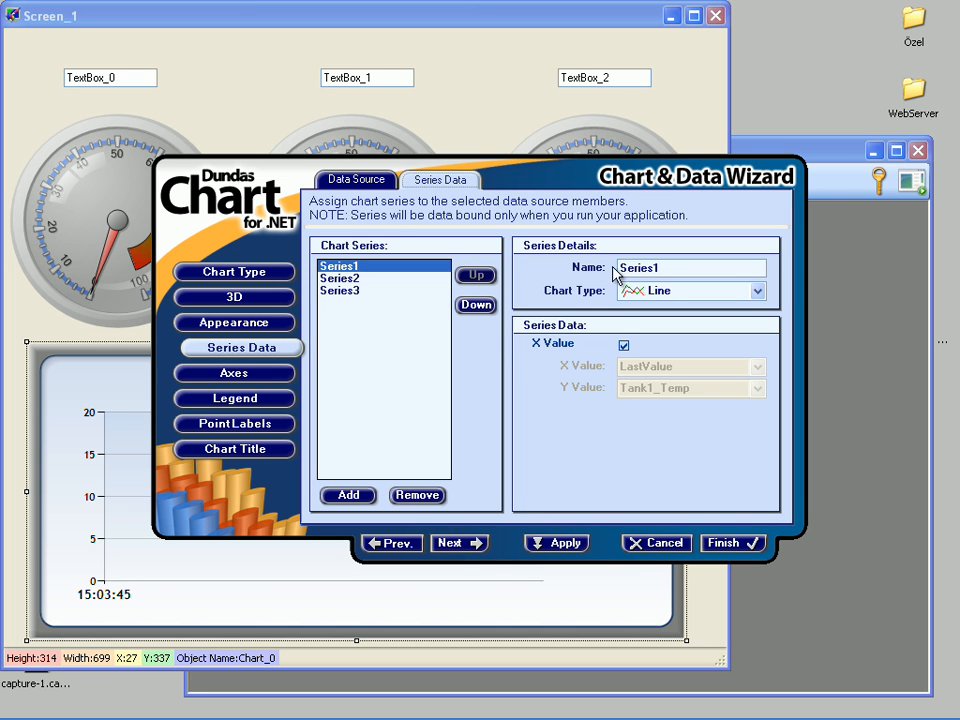
left_click_drag(652, 267, 619, 267)
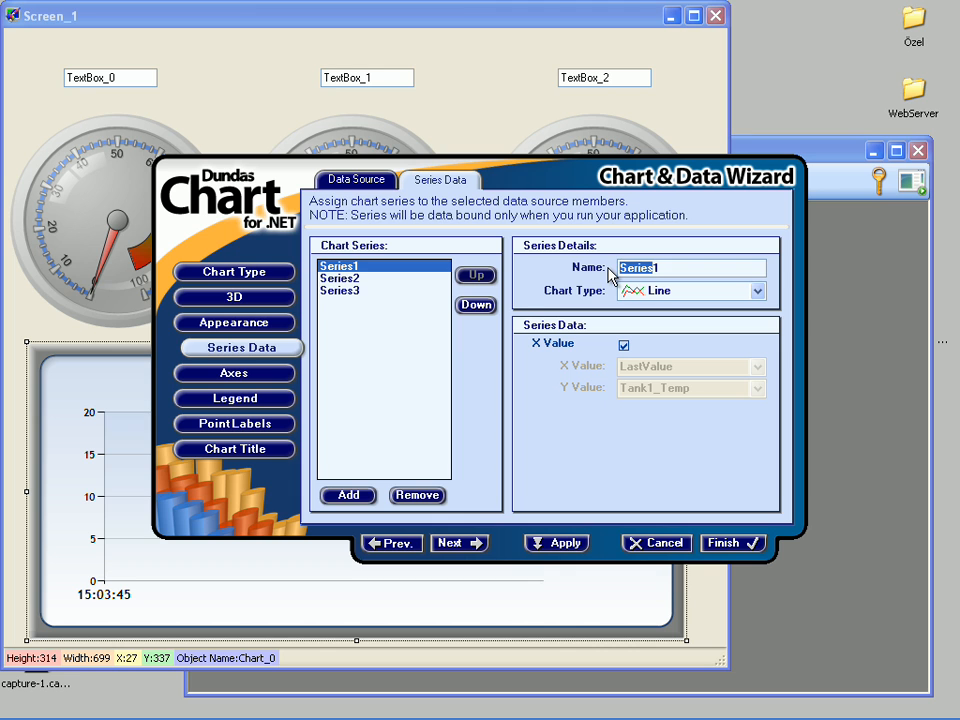
type("Tank1 Temperature")
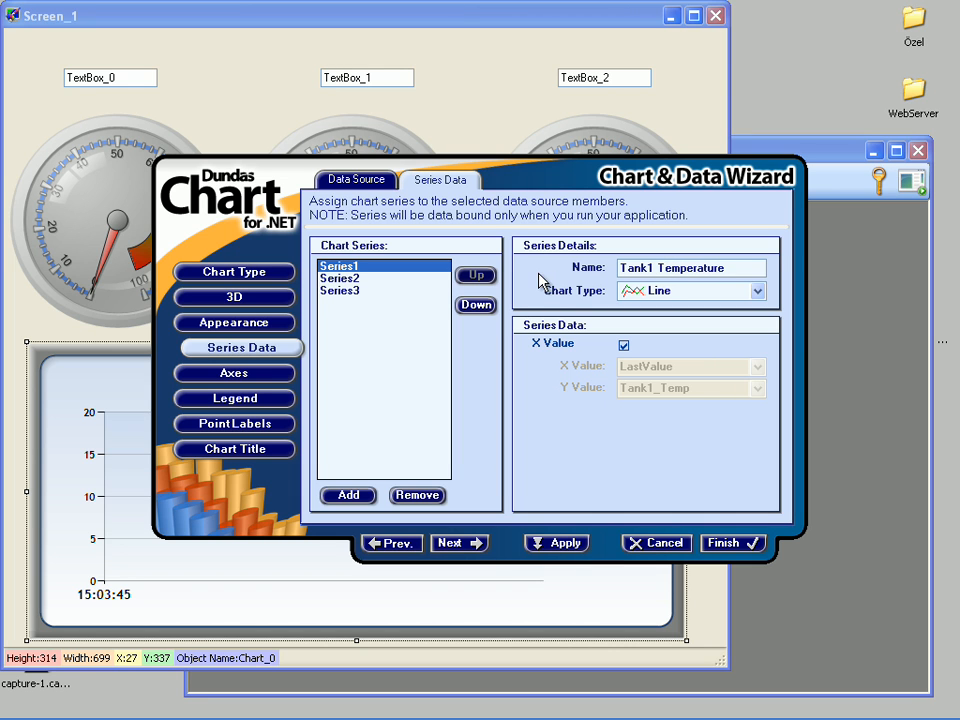
Step: Rename Series2 as Tank2 Temperature and Series3 as Tank3 Temperature, and finish the chart wizard
left_click(358, 280)
double_click(653, 268)
type("Tank2 Tempera")
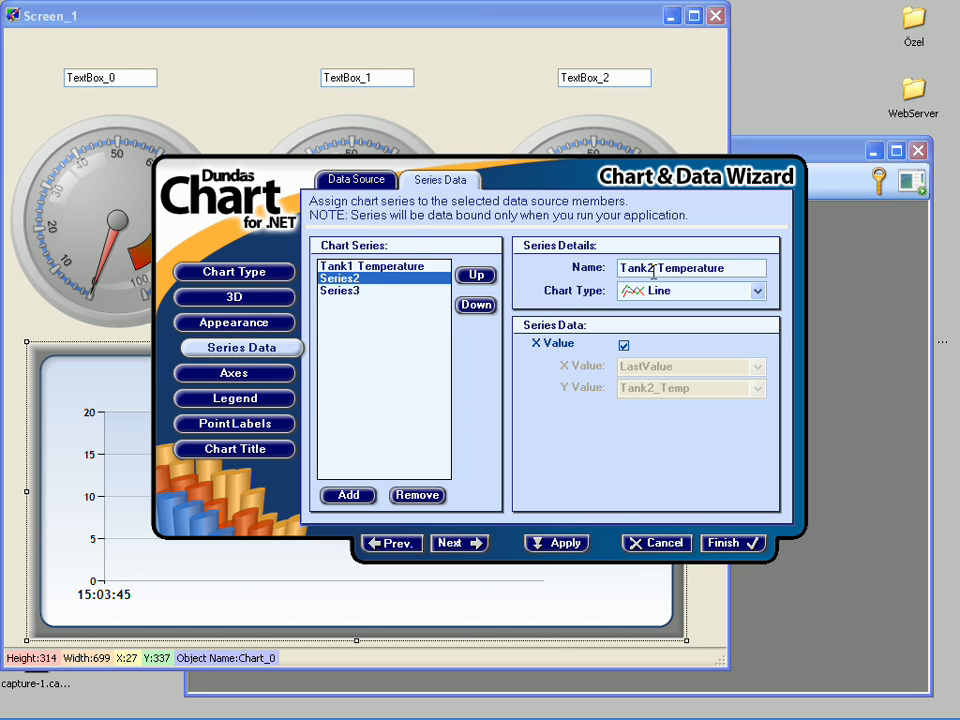
left_click(362, 291)
double_click(652, 268)
type("Tank3 Temper")
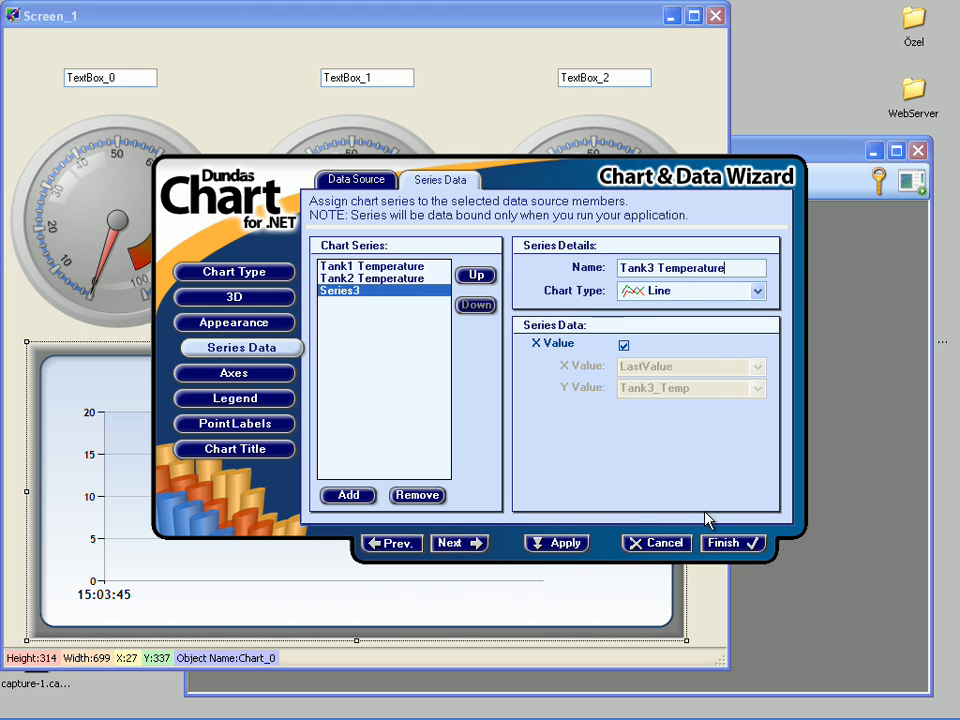
left_click(712, 545)
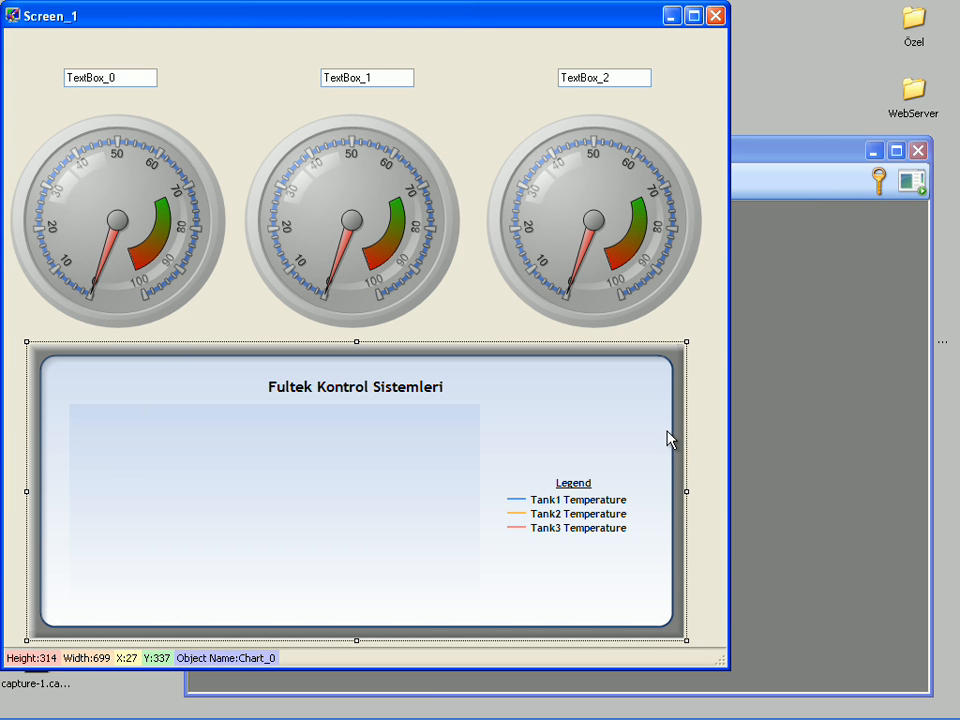
Step: Set the chart's tool tip text to Tank Temperatures
right_click(151, 395)
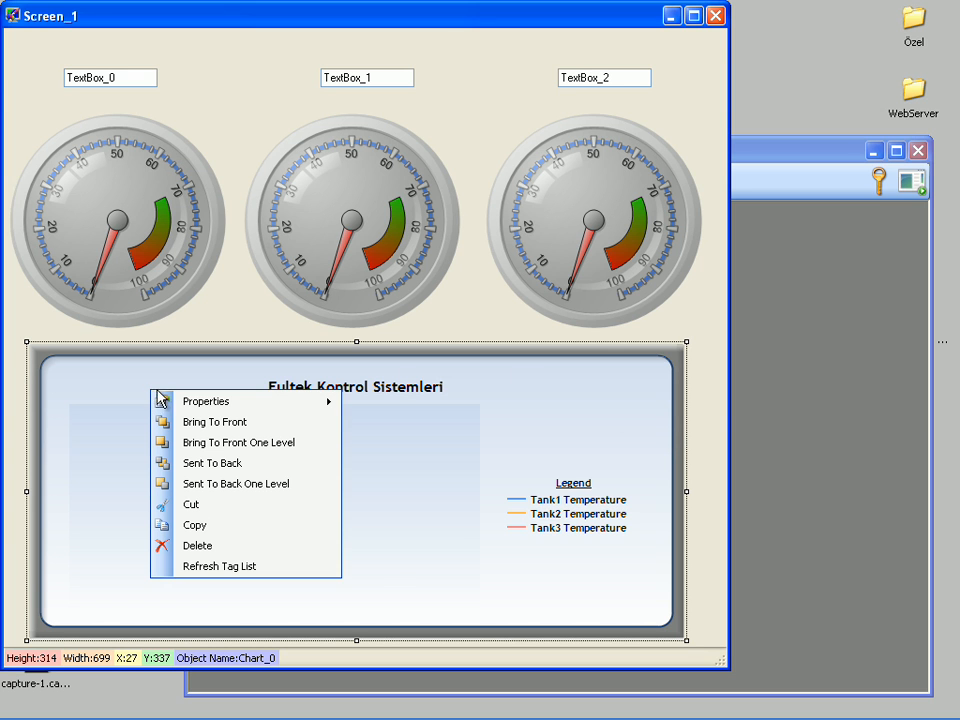
mouse_move(186, 402)
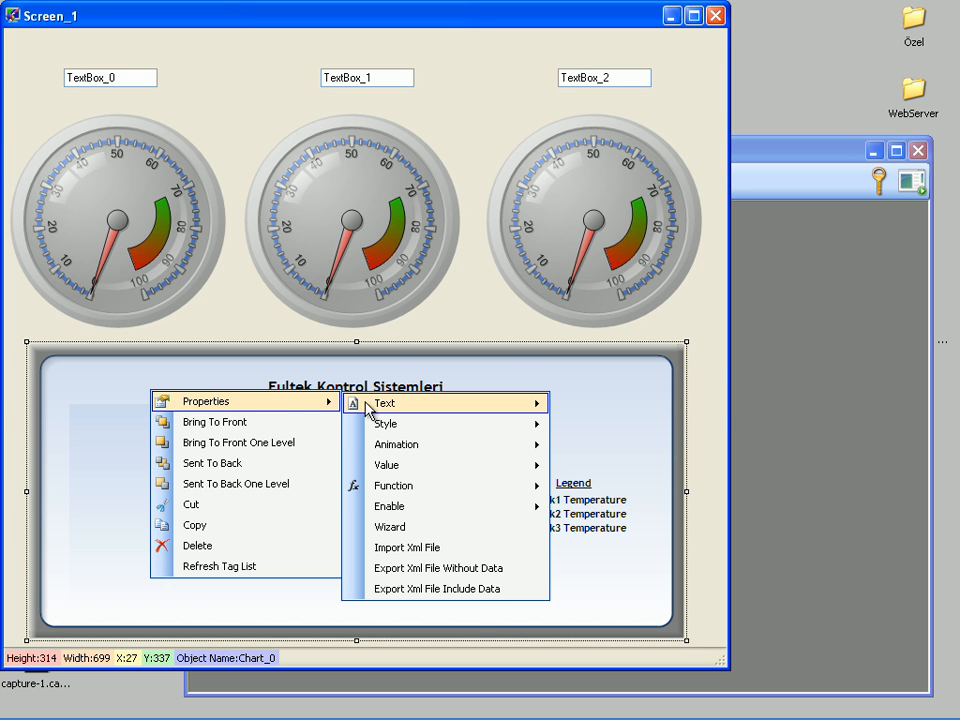
mouse_move(433, 407)
mouse_move(593, 414)
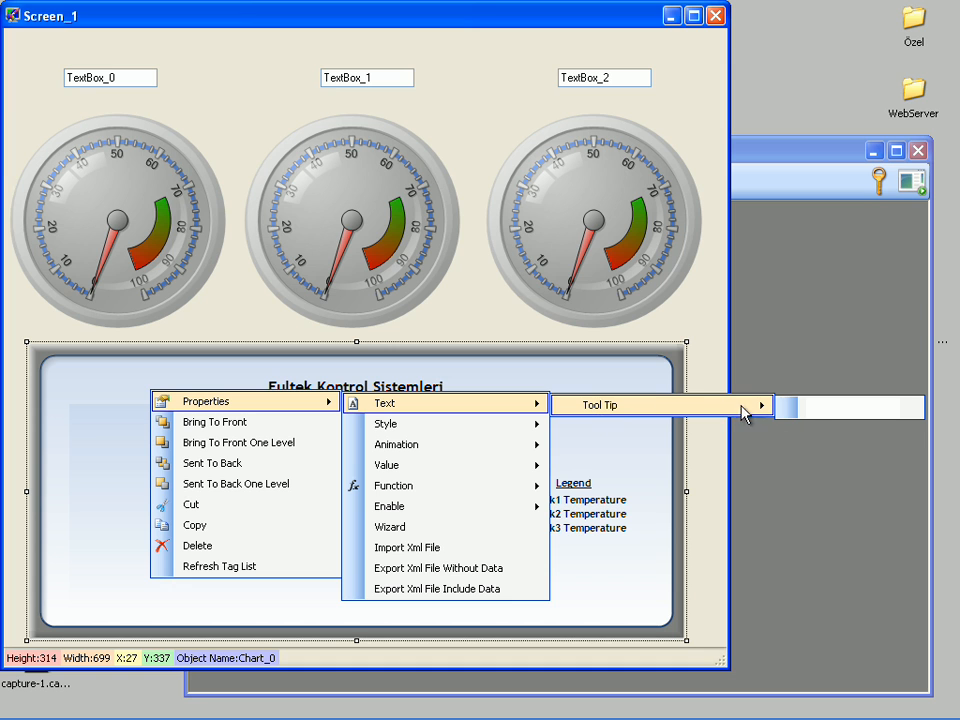
type("Tank Temperatures")
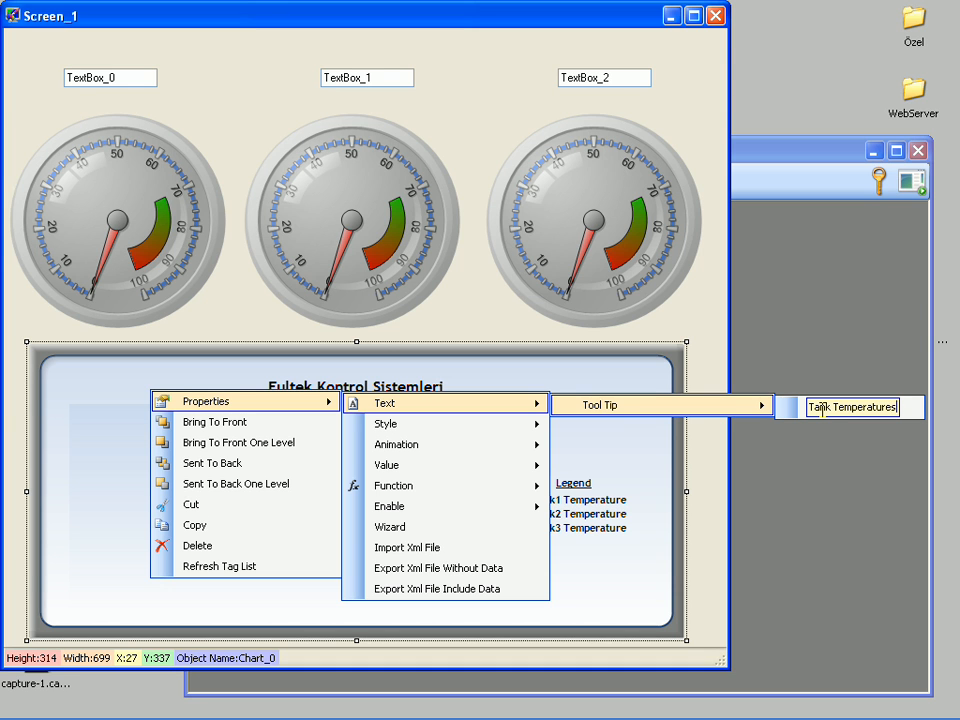
key("Return")
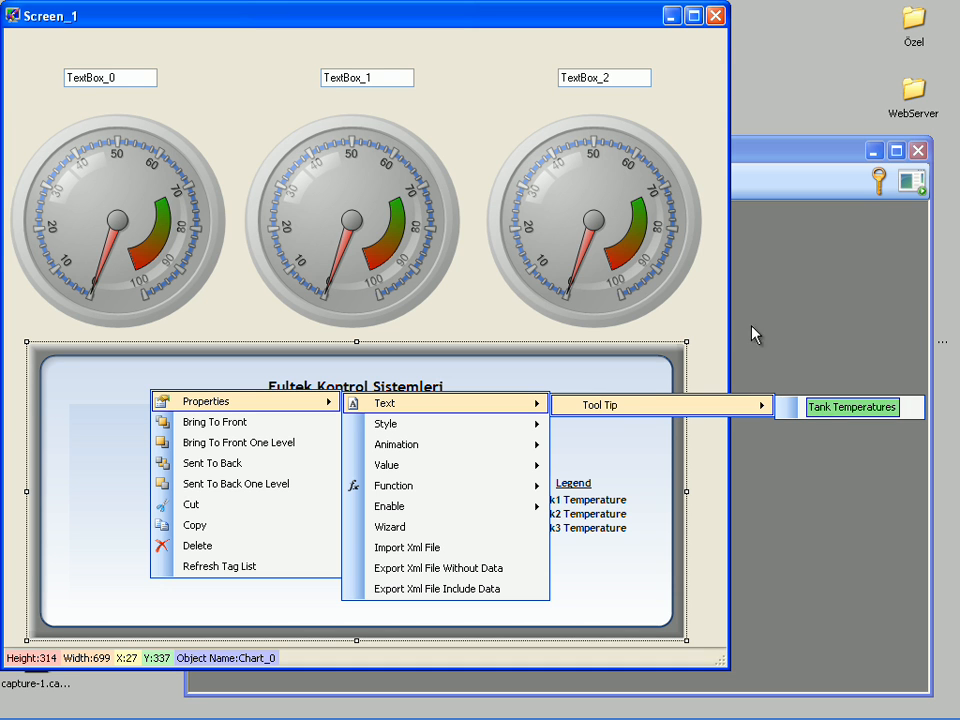
left_click(712, 276)
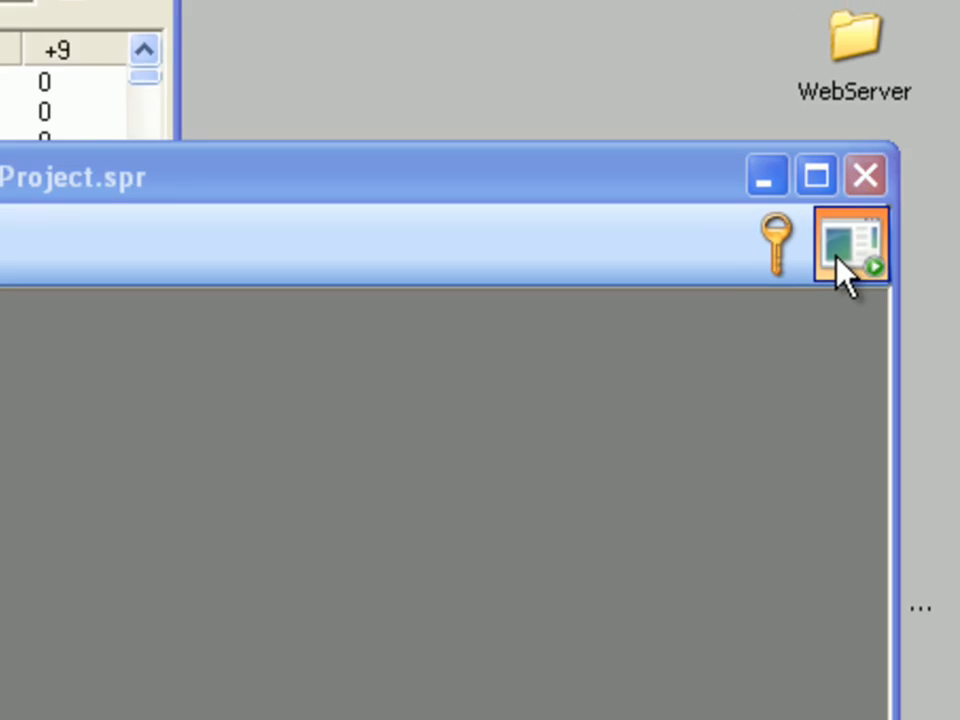
Step: Run the project with Screen_1 as the start-up screen and move its window aside to uncover the Modbus simulator
left_click(805, 305)
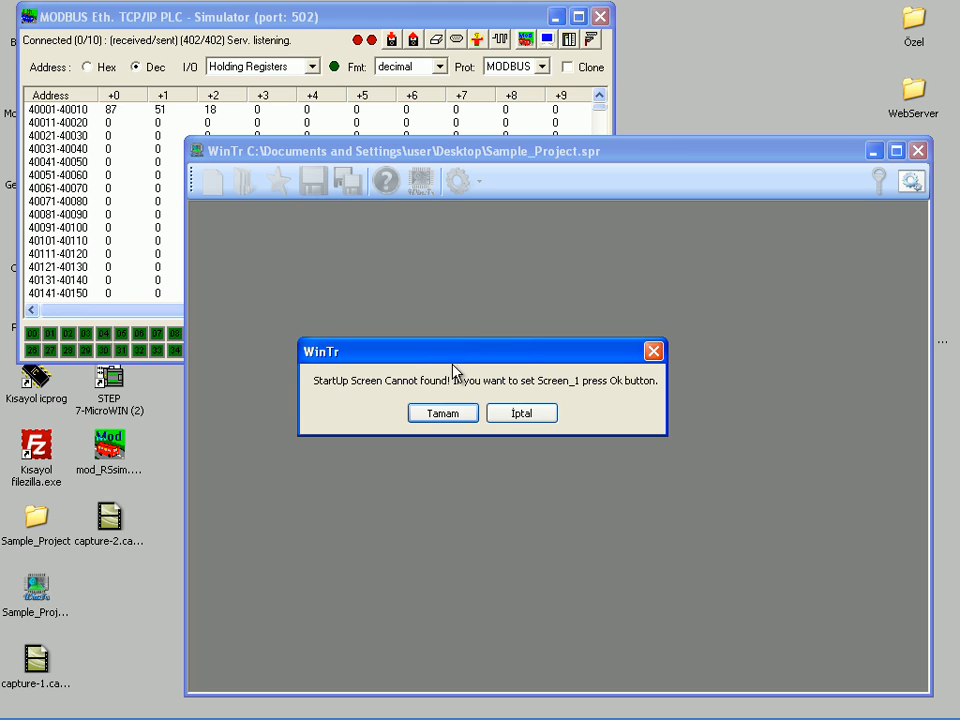
left_click(430, 413)
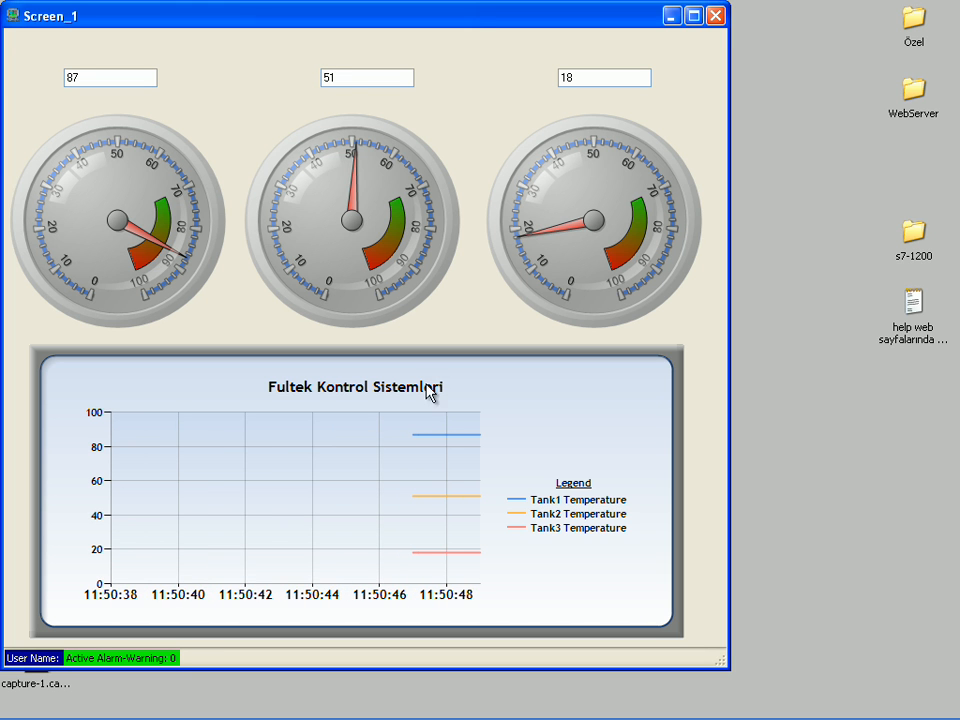
left_click_drag(344, 24, 546, 57)
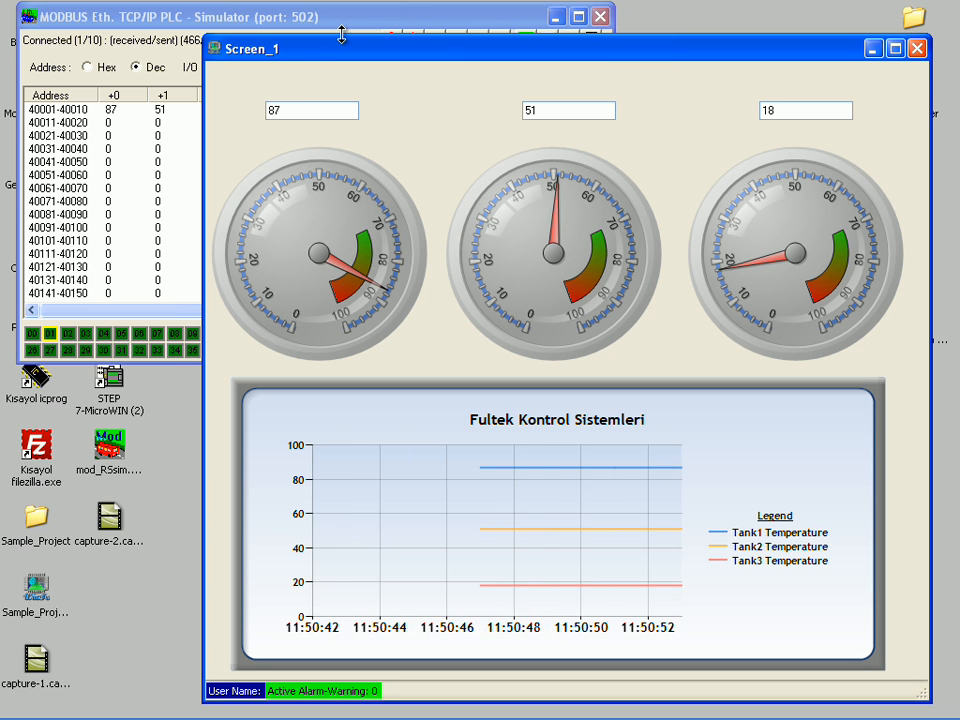
Step: Switch to the MODBUS PLC simulator and set the holding register at address 400001 to 10
left_click_drag(246, 18, 226, 7)
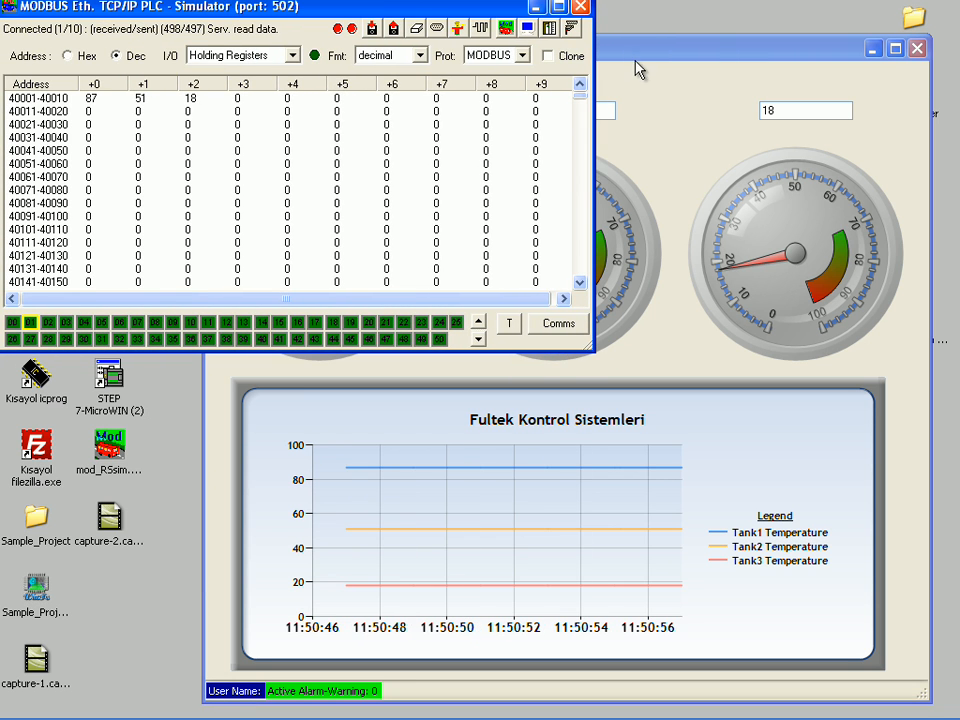
double_click(90, 99)
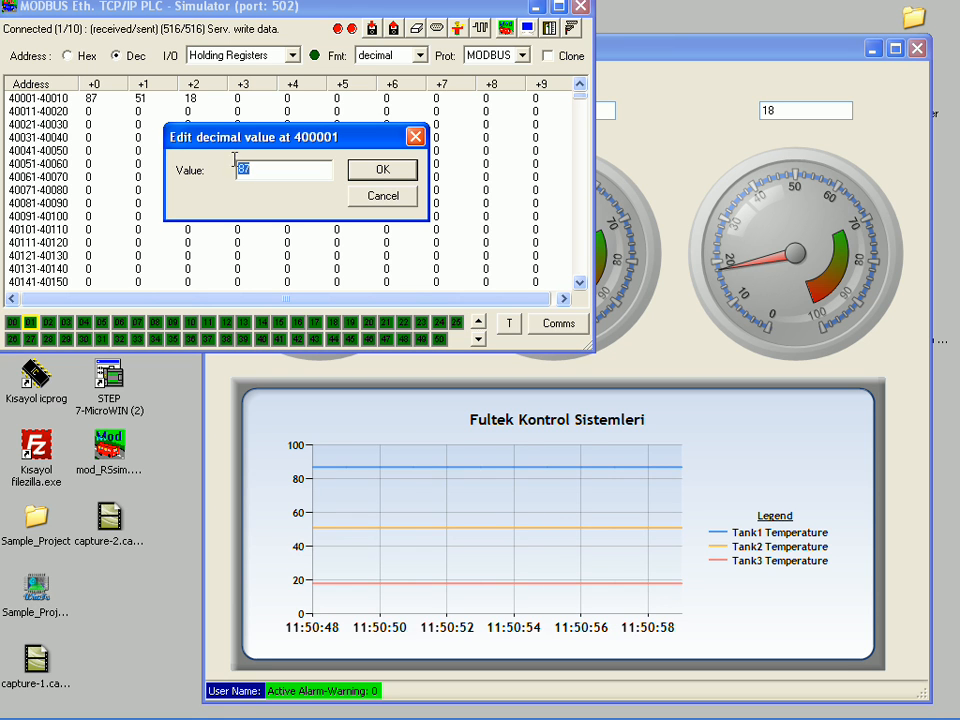
type("10")
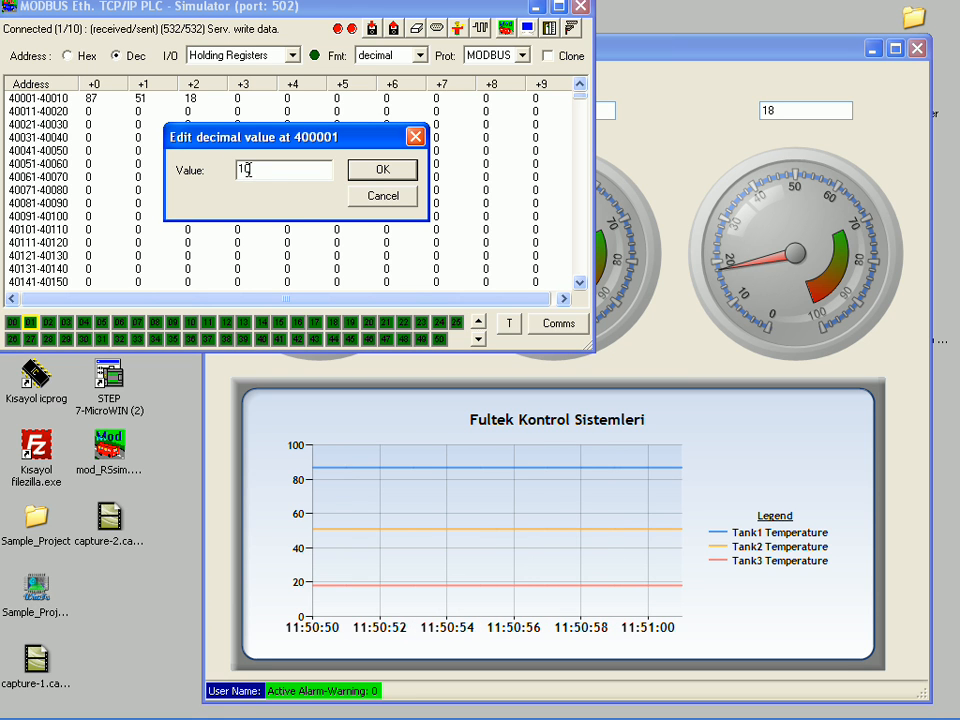
key("Return")
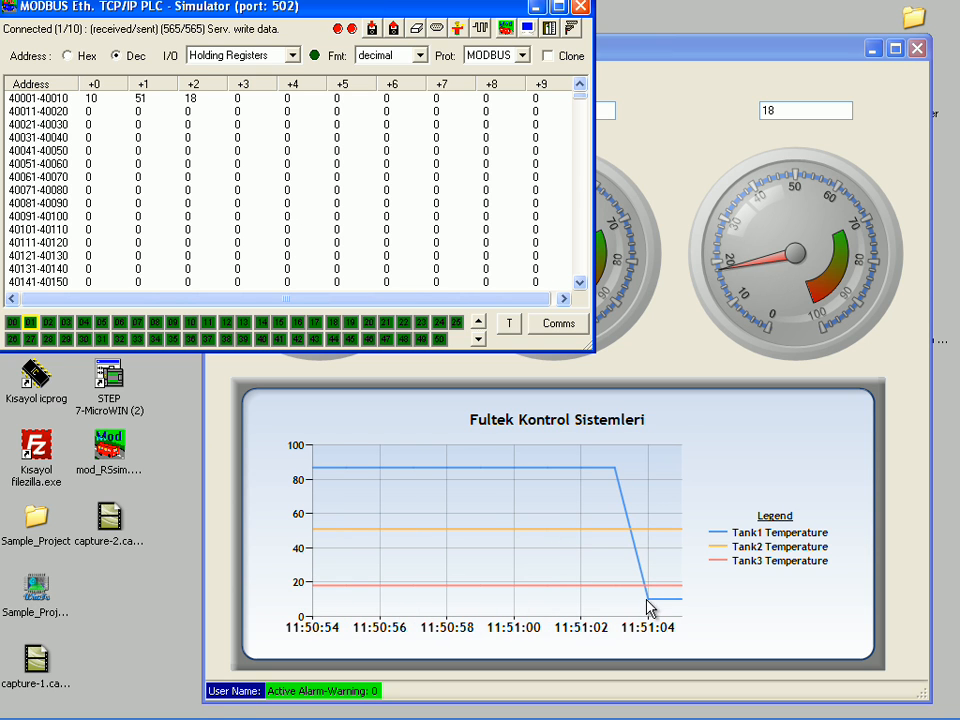
Step: Set the simulator's holding registers at address 400002 to 89 and at address 400003 to 99
double_click(139, 101)
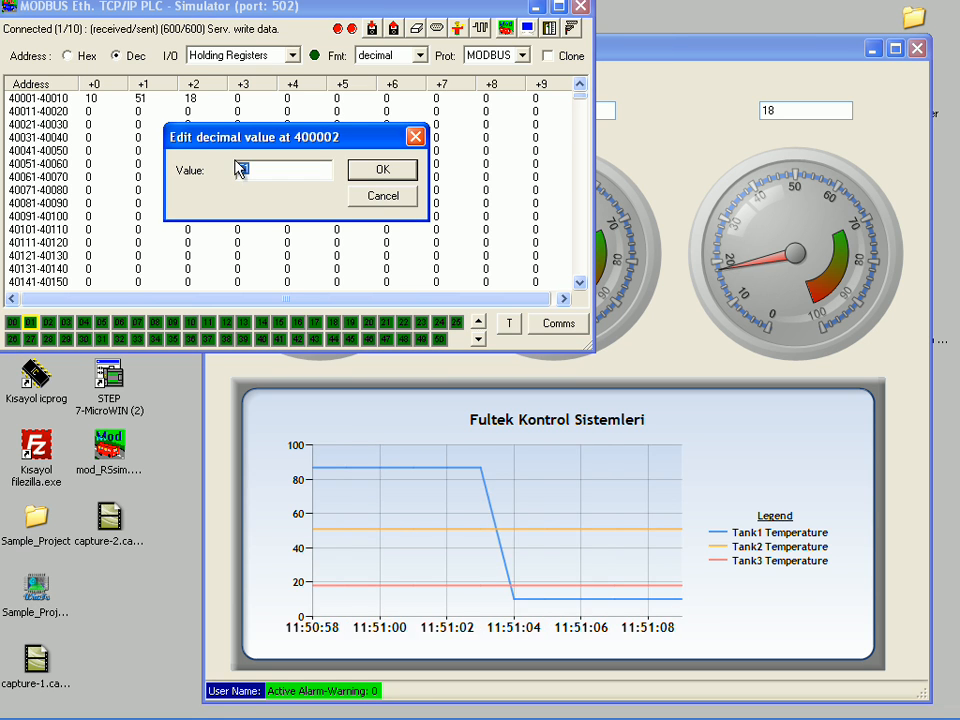
type("89")
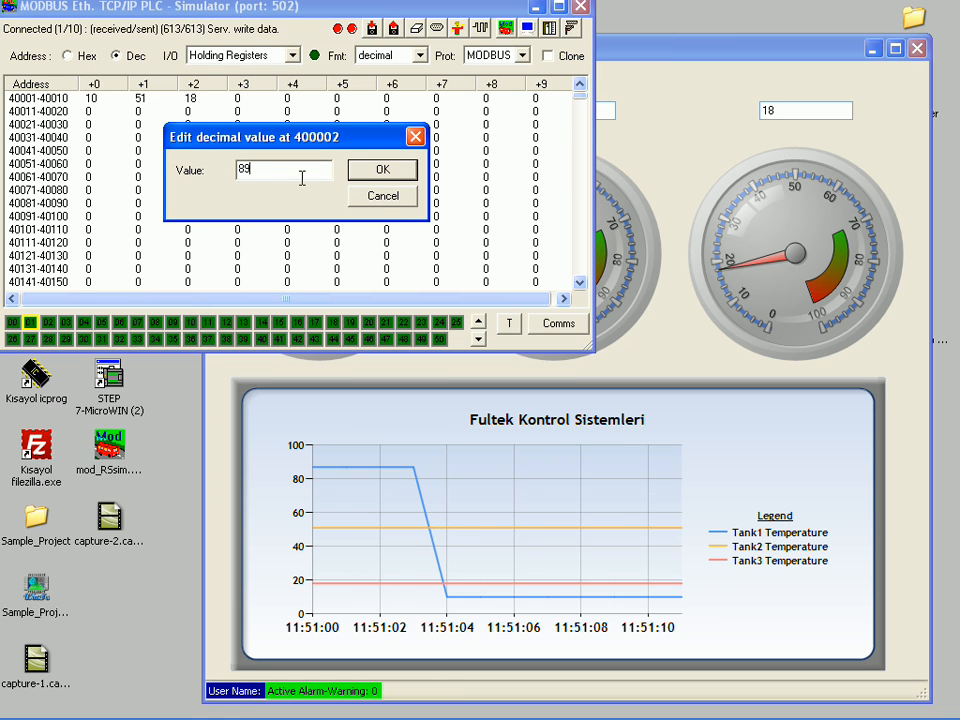
left_click(379, 172)
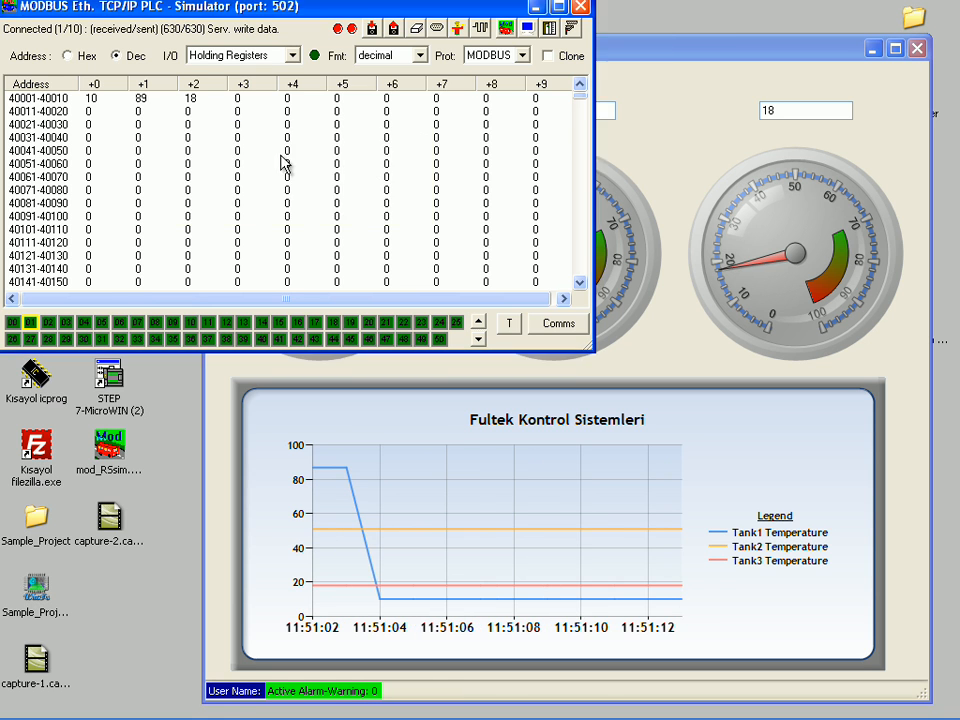
double_click(197, 110)
type("99")
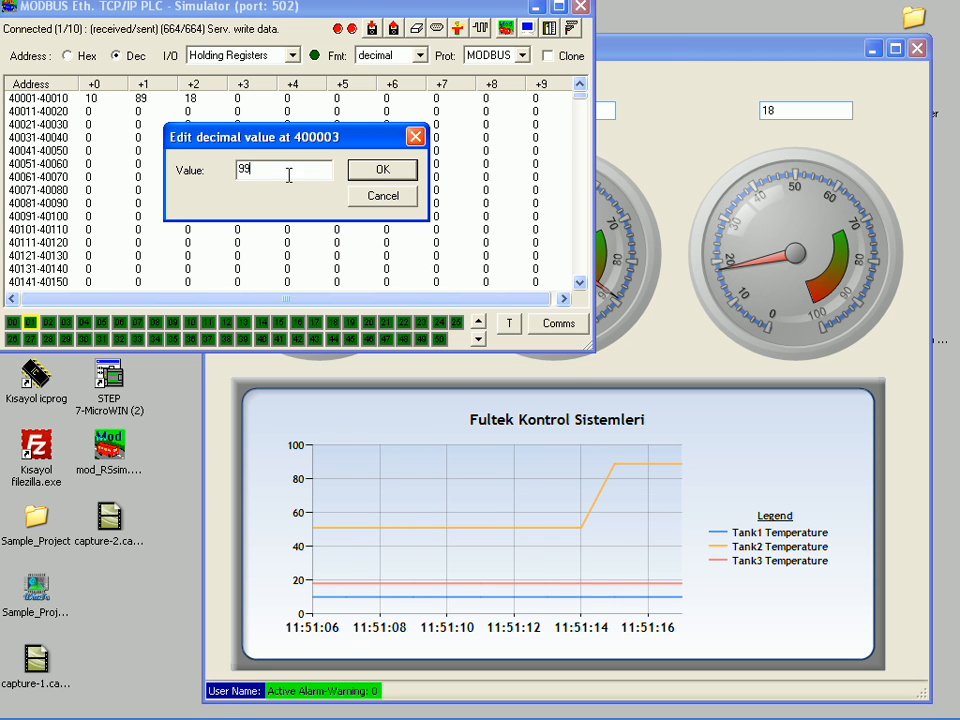
left_click(390, 172)
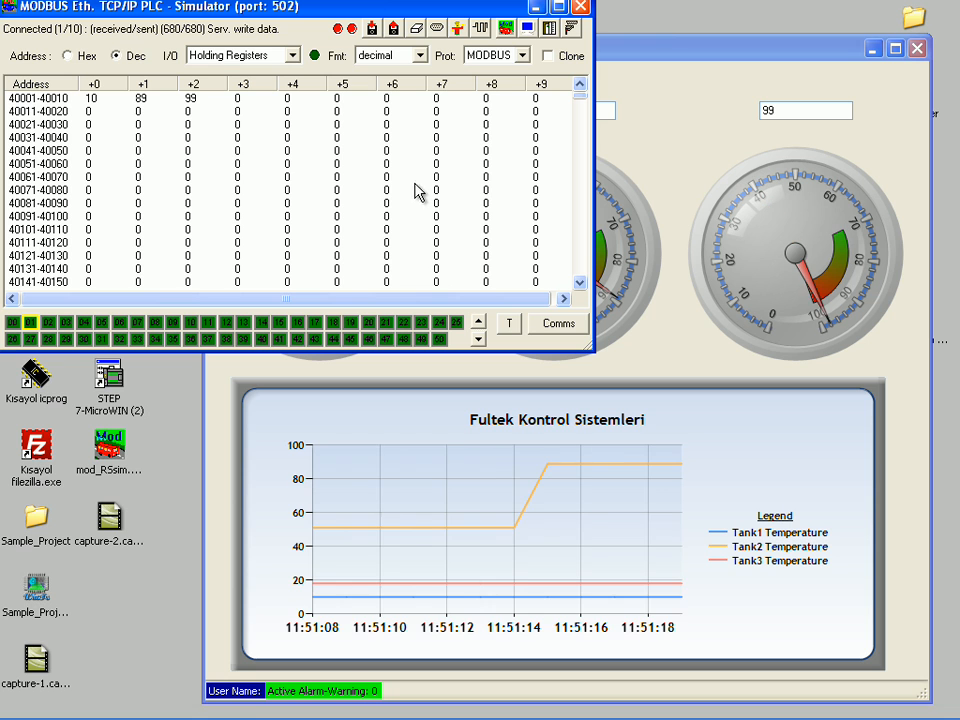
Step: Switch to the running Screen_1 window and write 50 to the Tank1 temperature through its text box
left_click(652, 50)
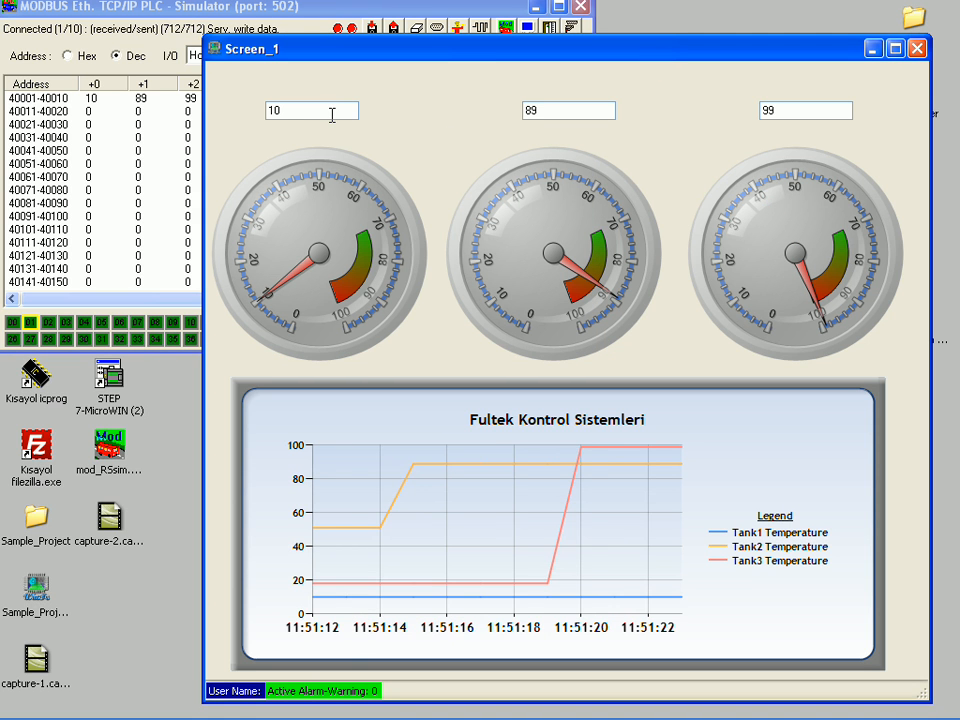
double_click(332, 114)
type("50")
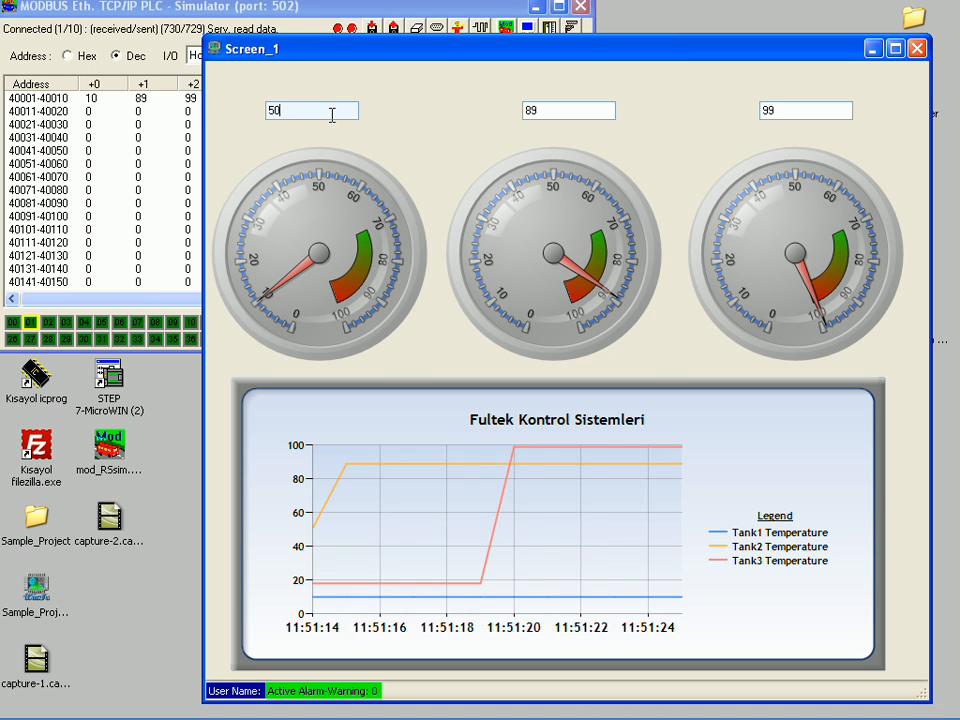
key("Return")
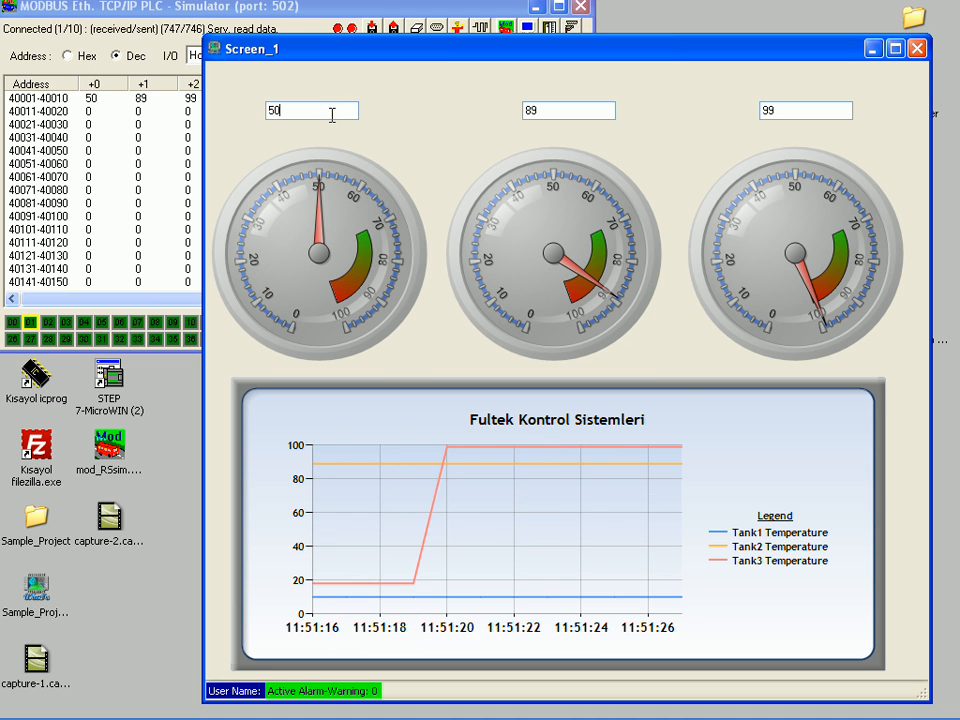
Step: Write 10 to the Tank2 temperature and 50 to the Tank3 temperature through their text boxes on Screen_1
double_click(531, 110)
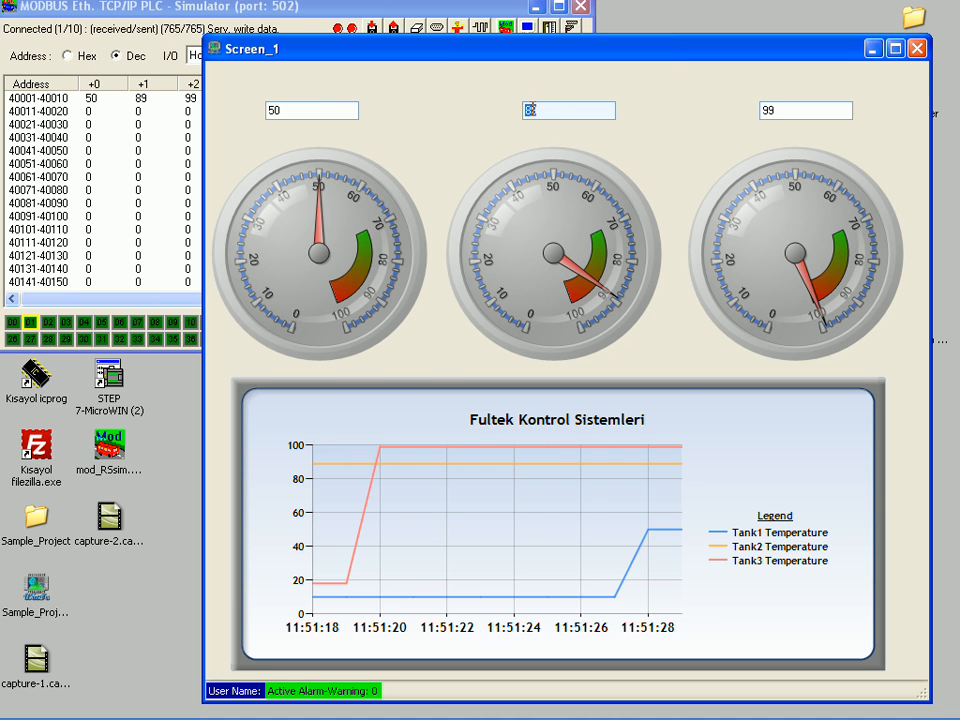
type("10")
key("Return")
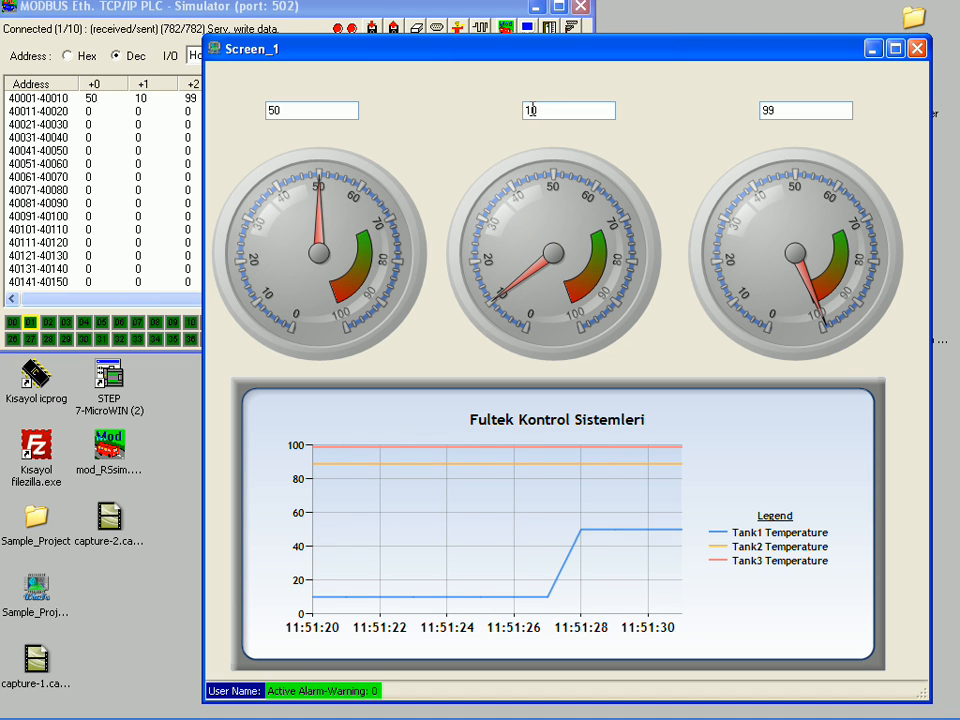
left_click(784, 113)
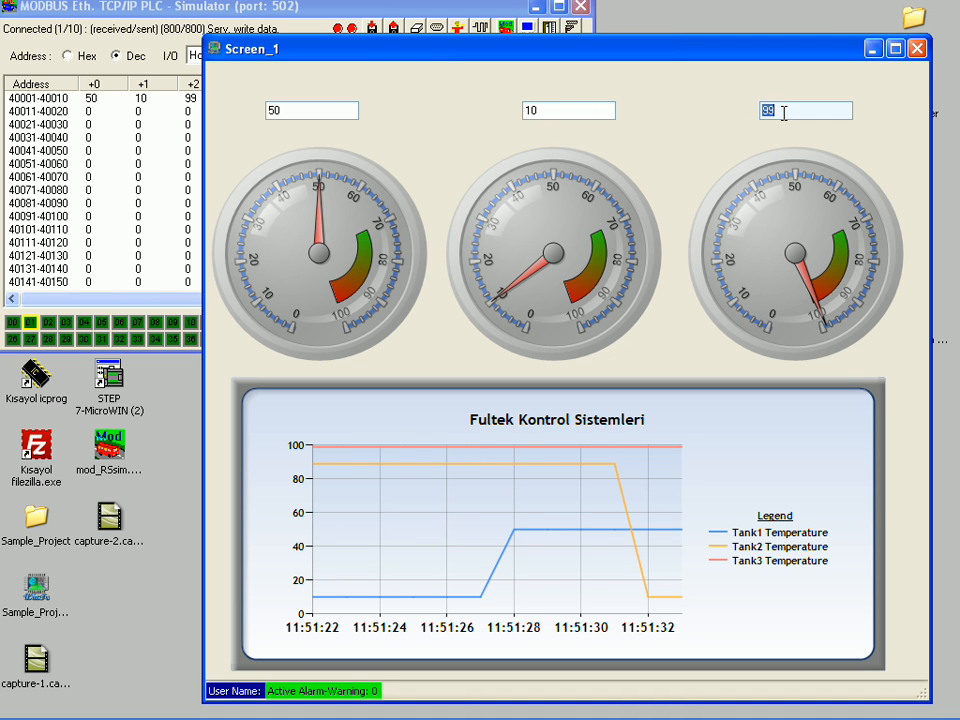
double_click(784, 113)
type("50")
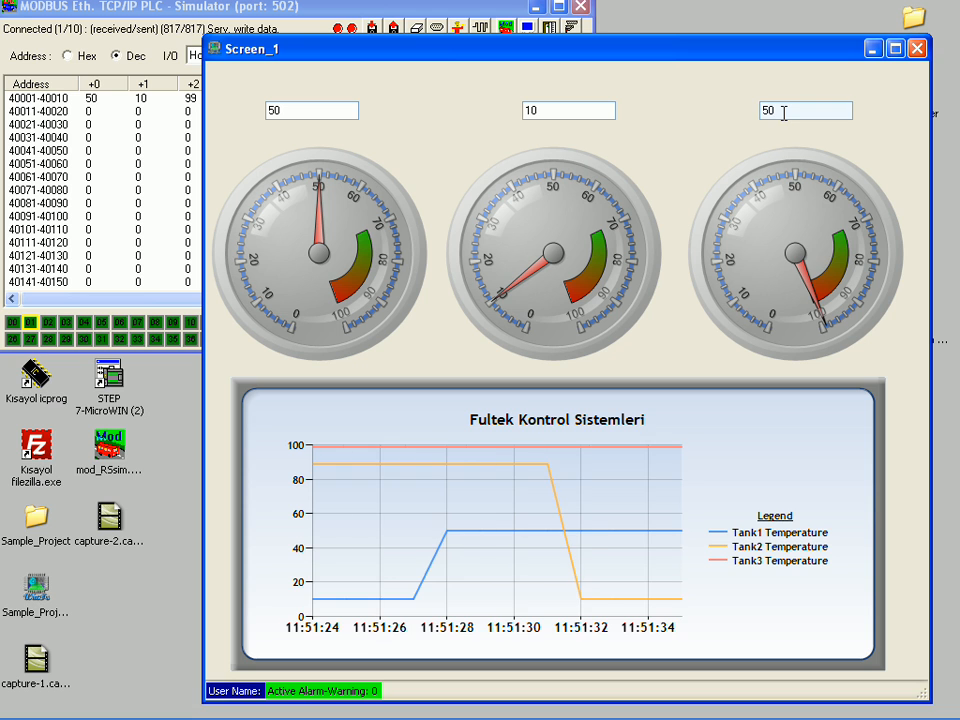
key("Return")
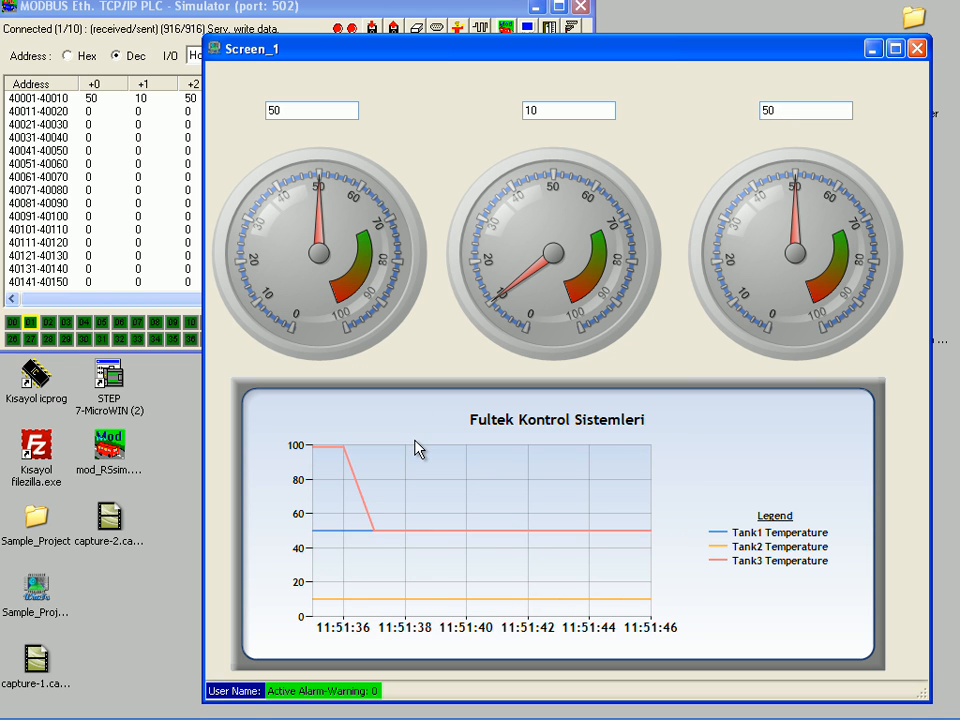
Step: Export the chart data to Excel, fit column A to its contents and minimize the workbook
right_click(418, 445)
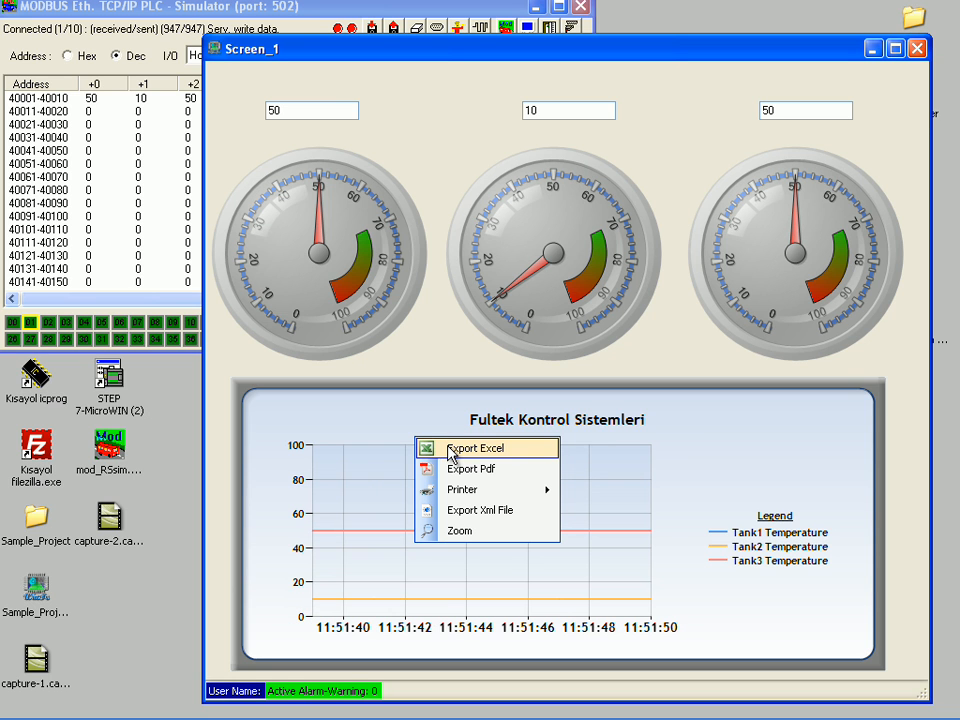
left_click(453, 452)
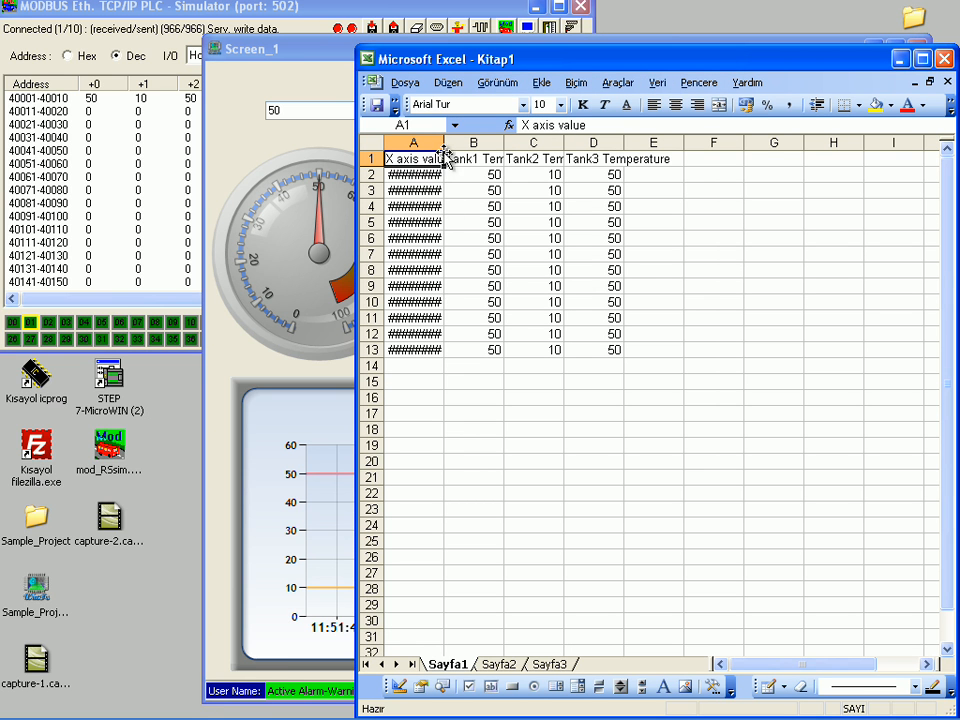
double_click(443, 143)
left_click(898, 62)
Step: Export the chart as a PDF named report on the desktop, and close the opened PDF after viewing it
right_click(396, 421)
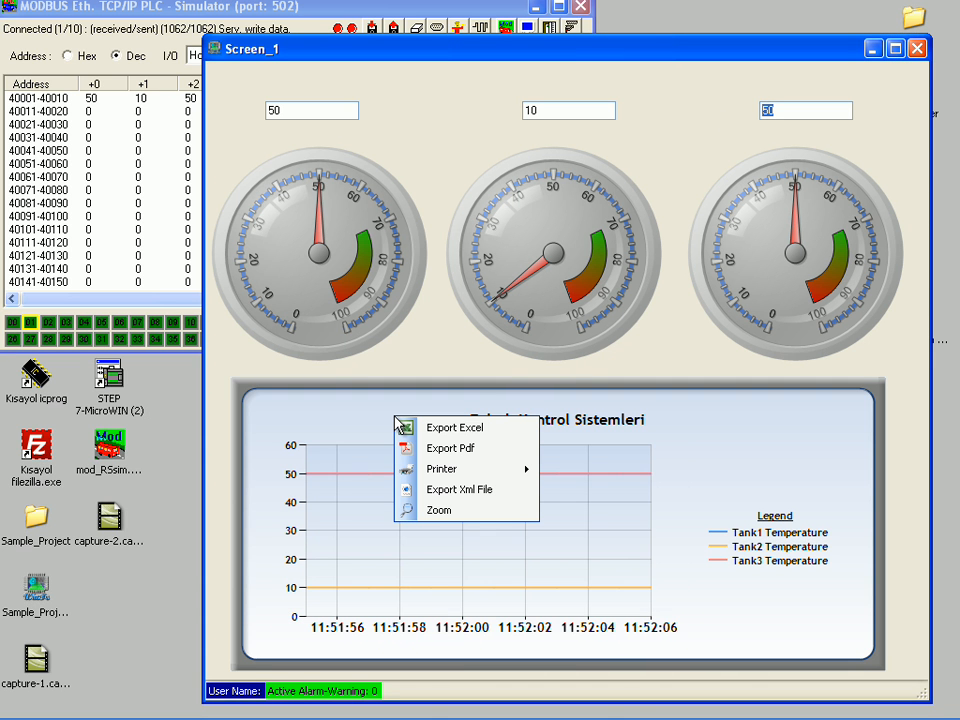
left_click(427, 450)
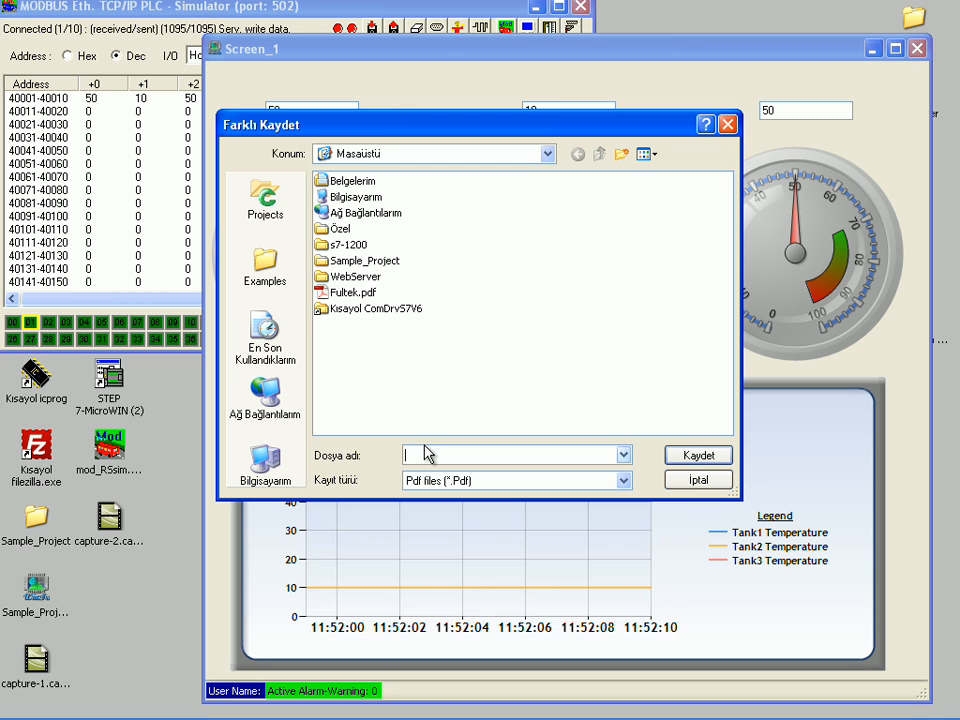
type("report")
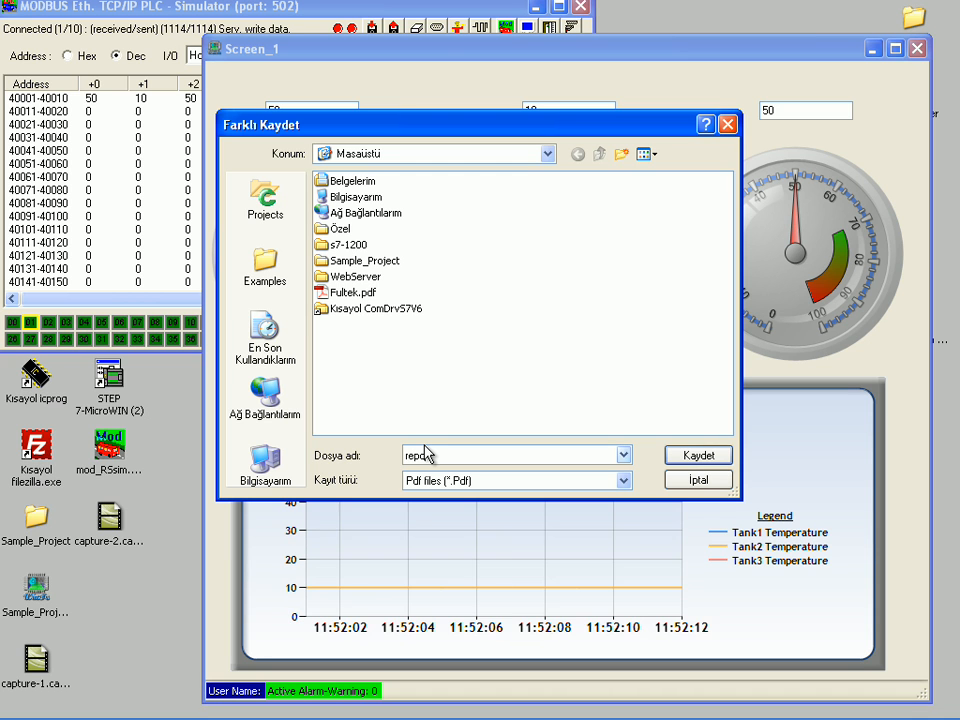
left_click(688, 458)
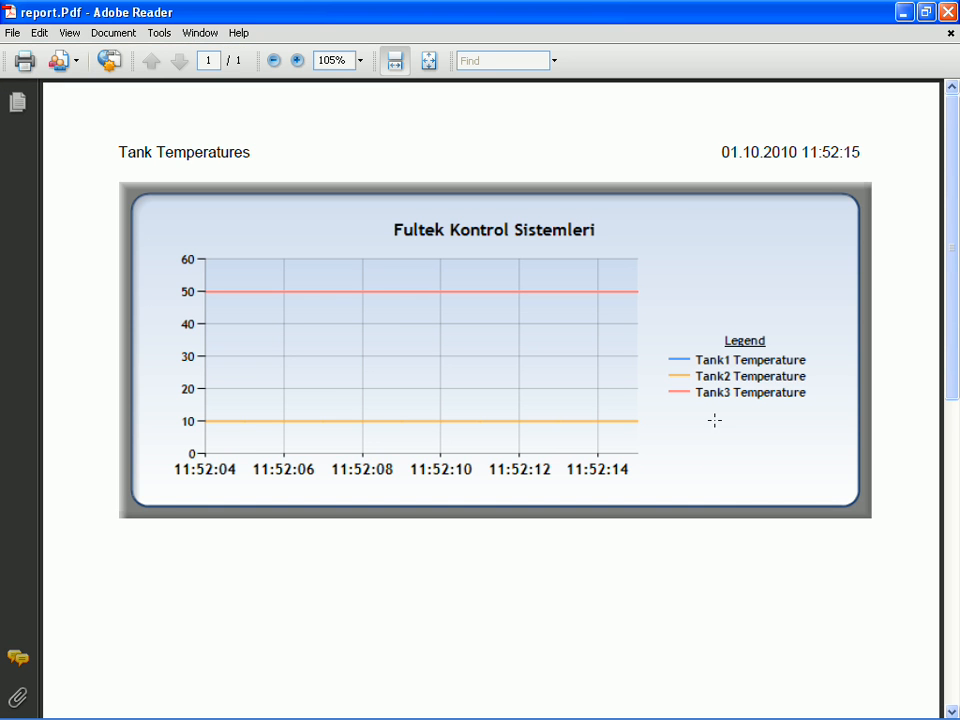
mouse_move(956, 394)
left_mouse_down()
mouse_move(954, 486)
mouse_move(954, 392)
left_mouse_up()
left_click(947, 11)
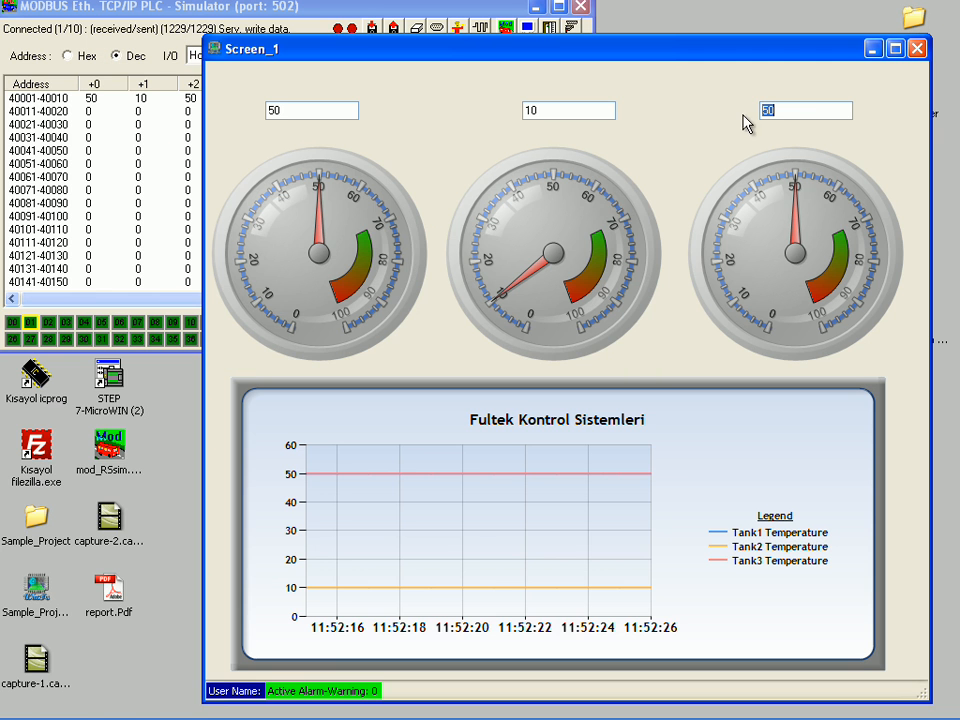
Step: Zoom the chart to the time range from 11:51:20 to 11:52:31
right_click(362, 472)
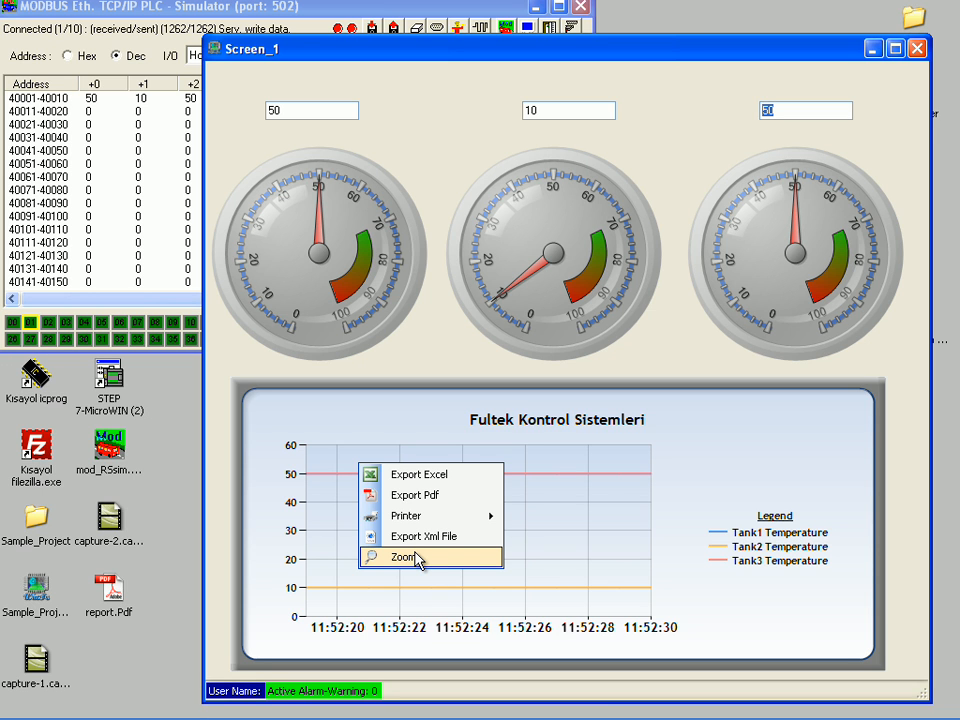
left_click(417, 558)
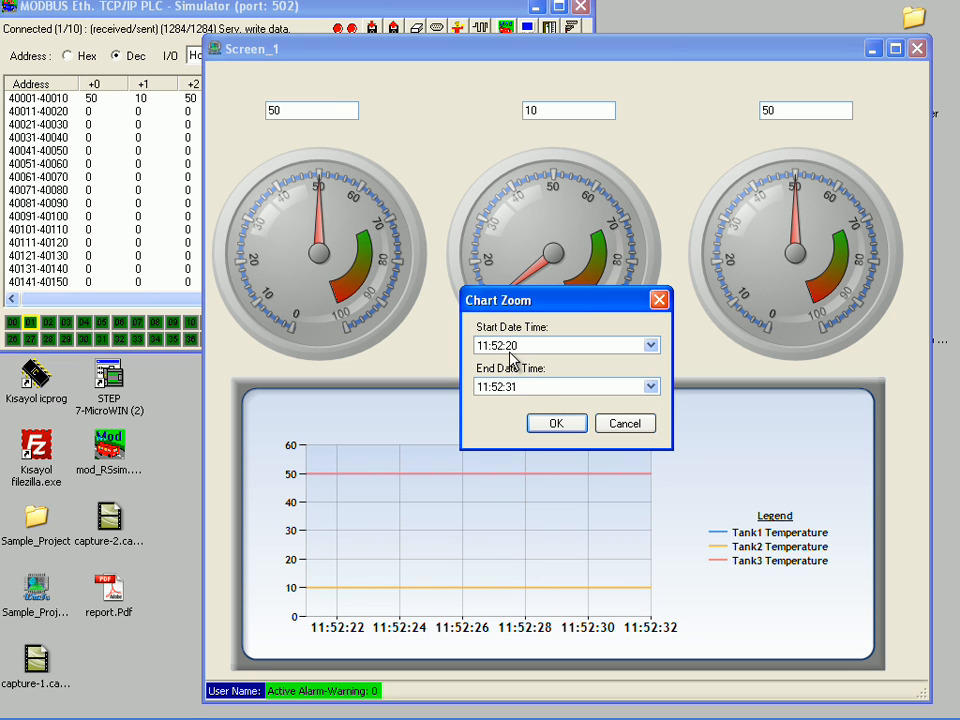
left_click(508, 346)
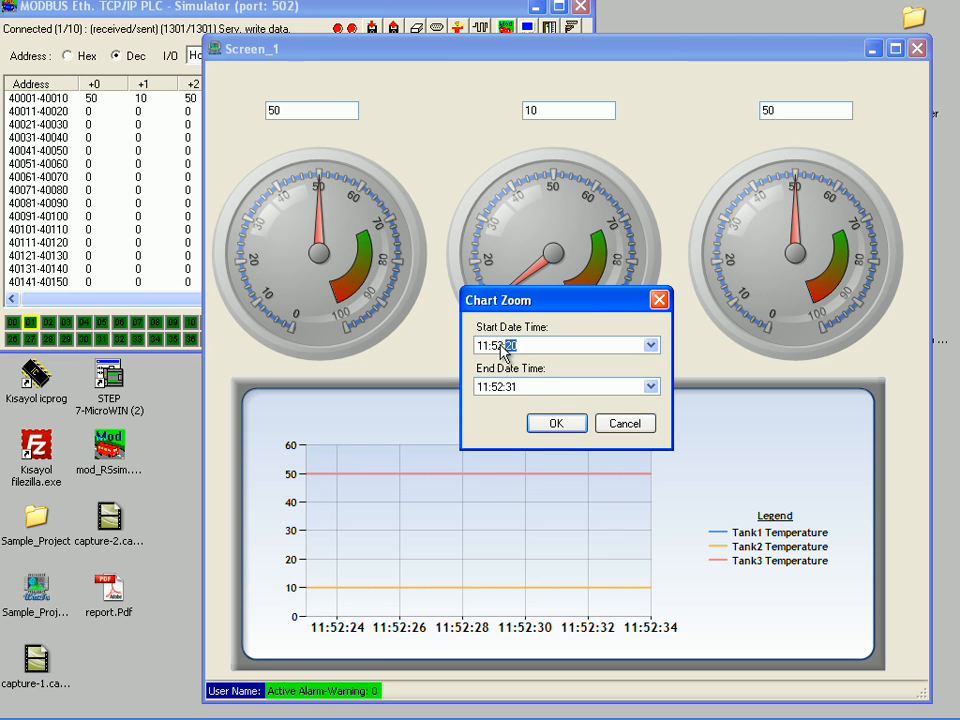
left_click(500, 345)
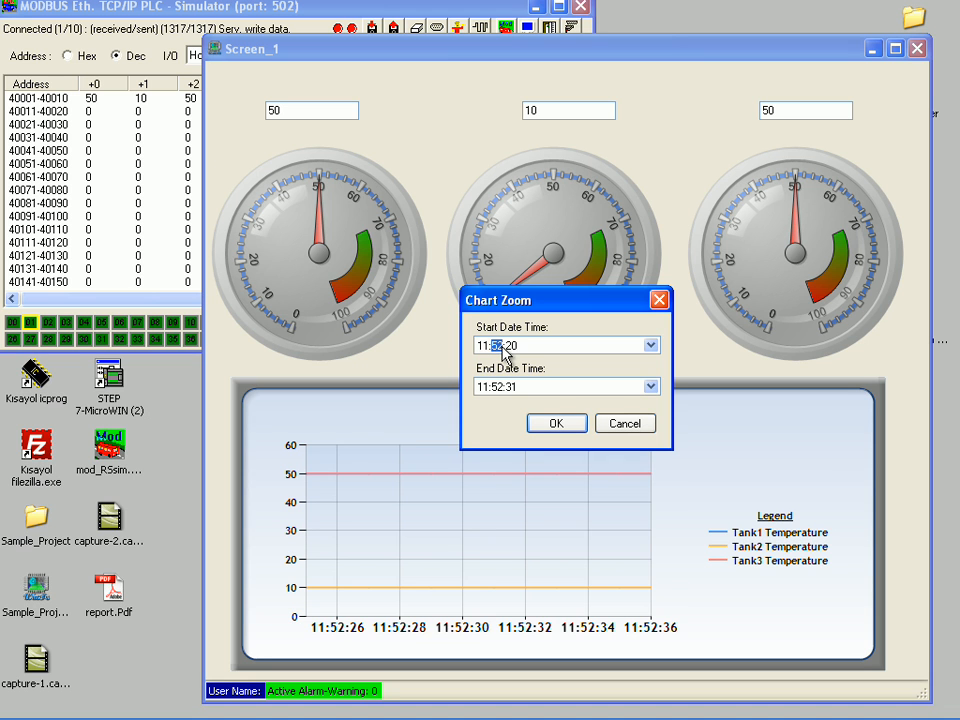
type("51")
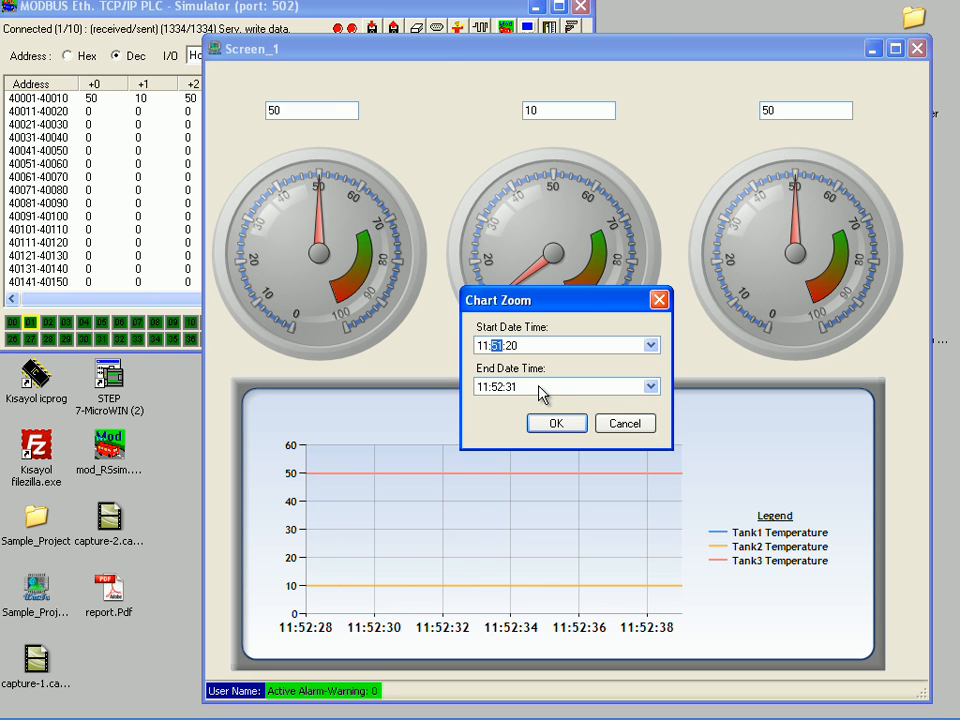
left_click(553, 424)
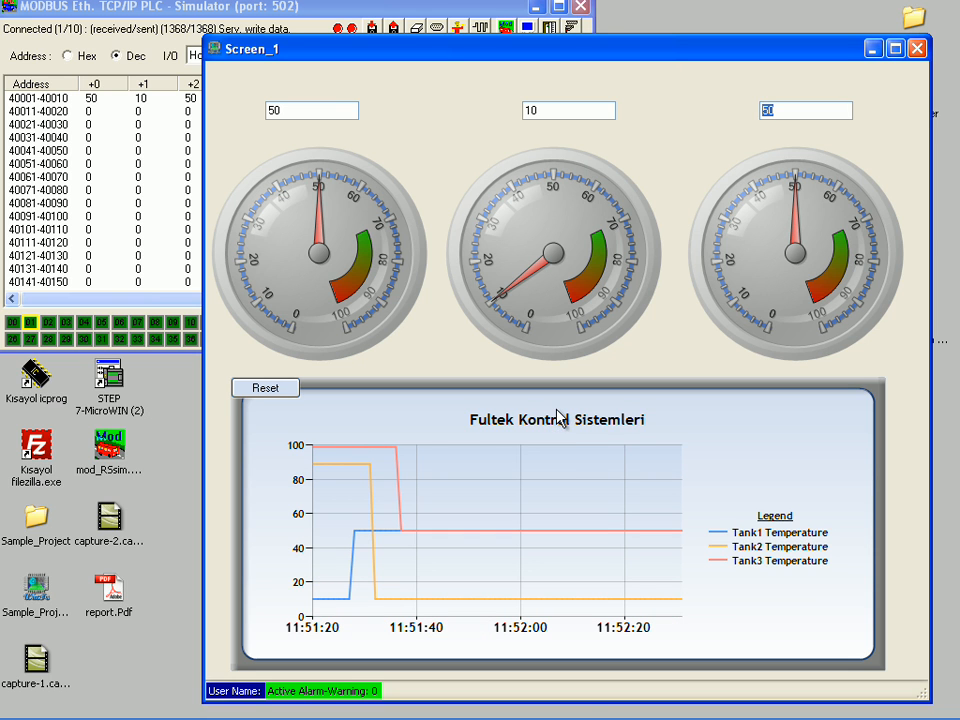
Step: Export the zoomed chart to PDF over the existing report.Pdf, and reset the chart zoom after closing the PDF
right_click(416, 412)
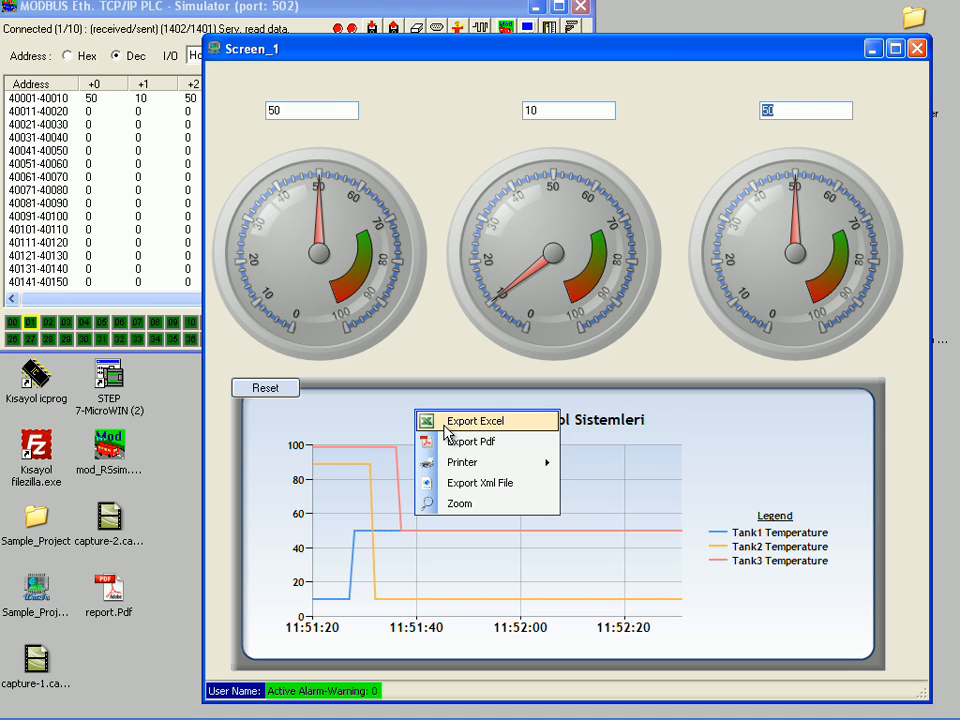
left_click(440, 441)
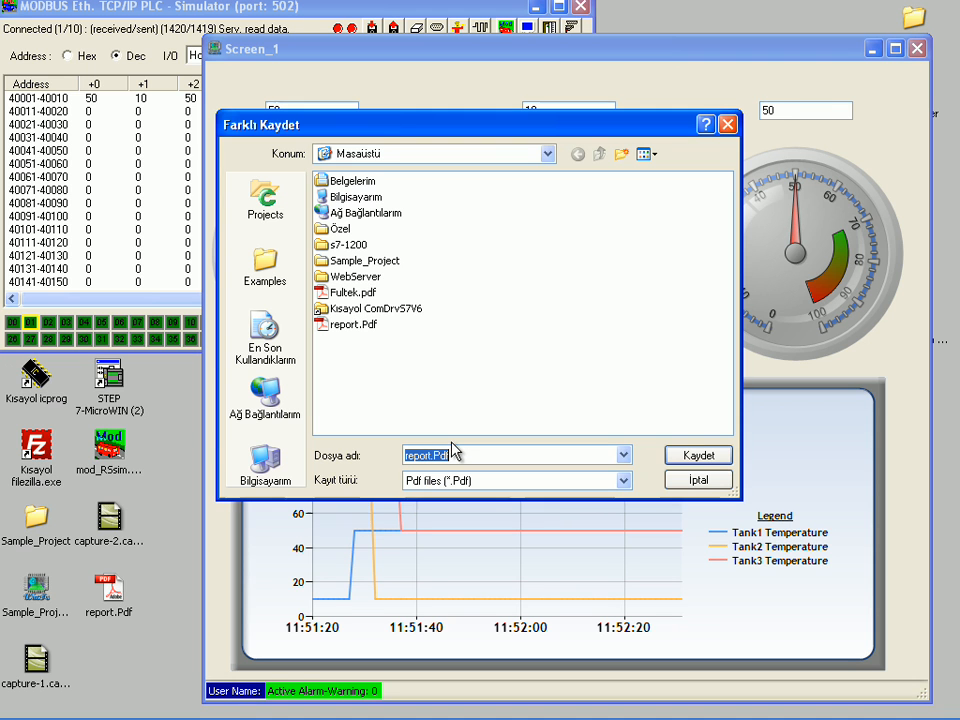
double_click(366, 328)
left_click(422, 420)
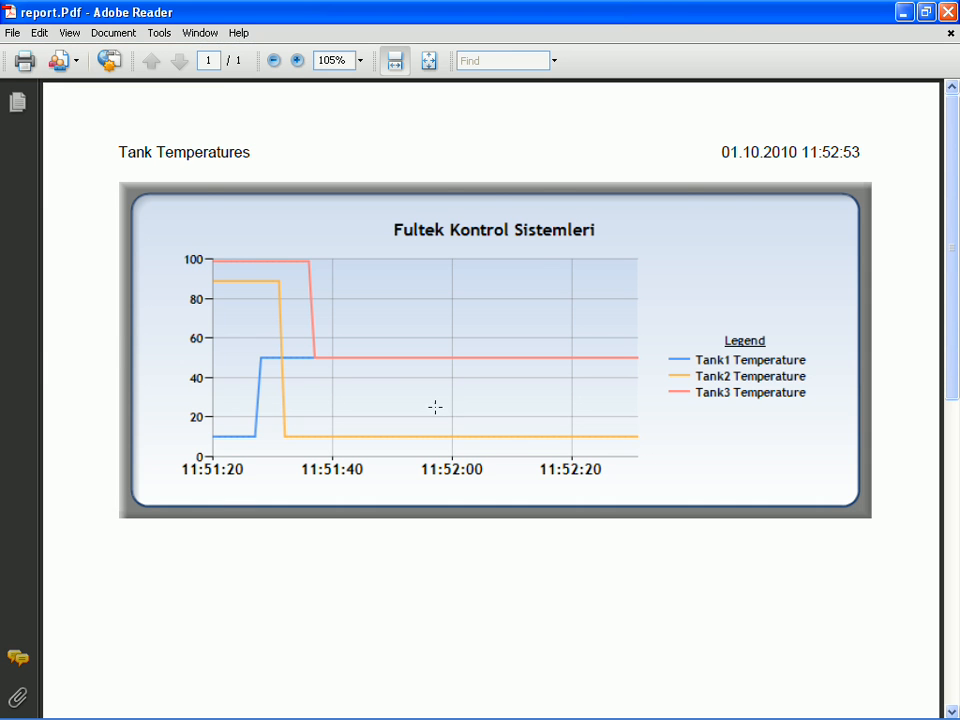
left_click(947, 12)
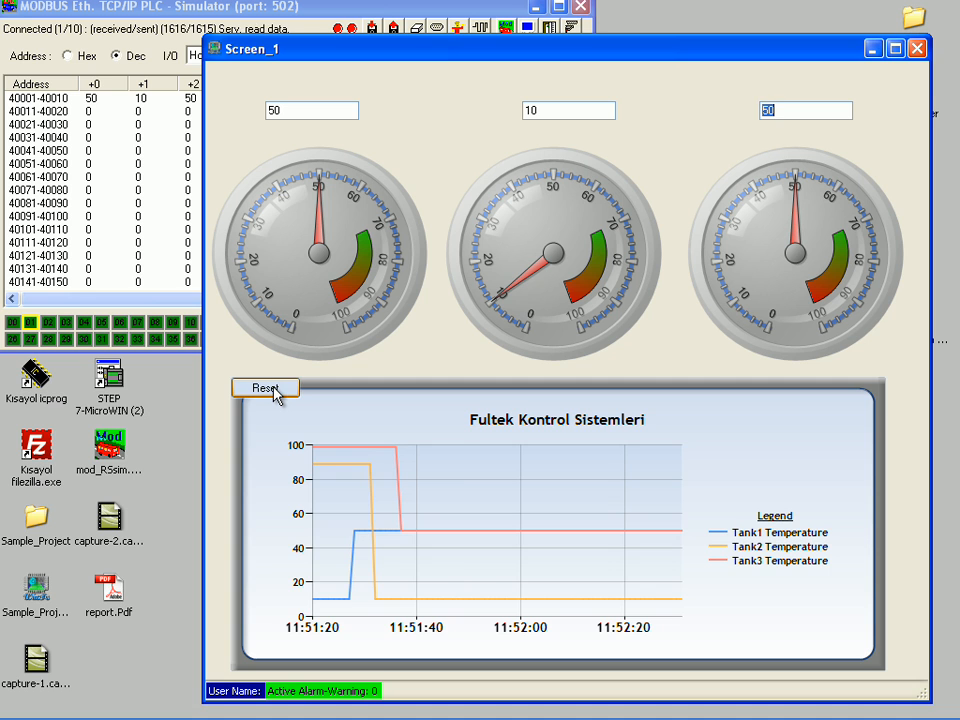
left_click(276, 390)
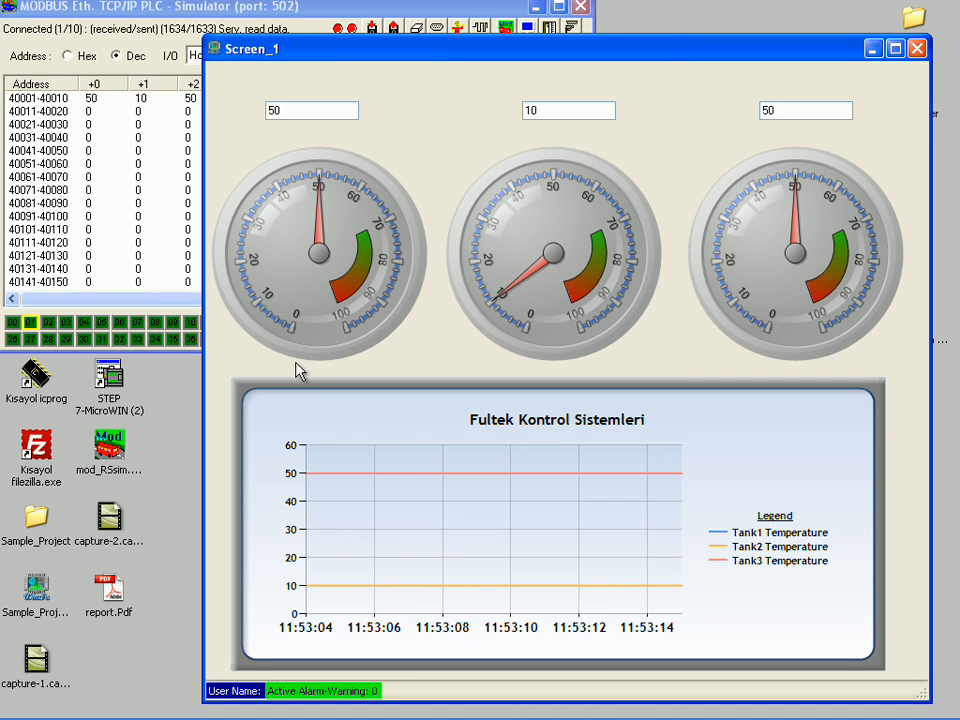